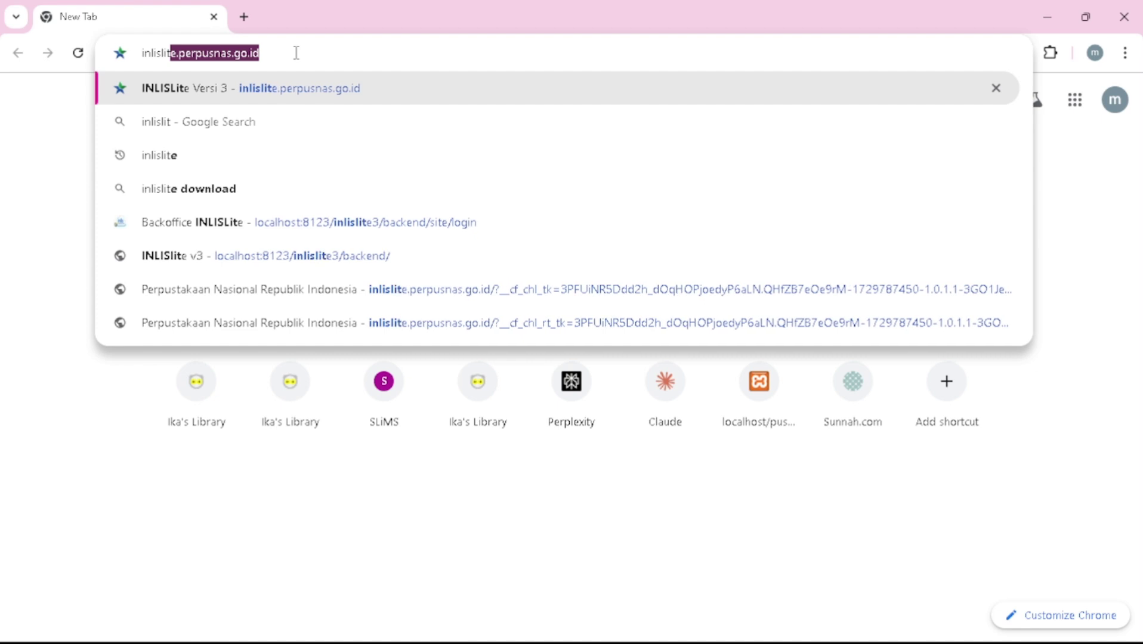
- Load inlislite.perpusnas.go.id in Chrome and browse the INLISLite Versi 3 homepage
key(Return)
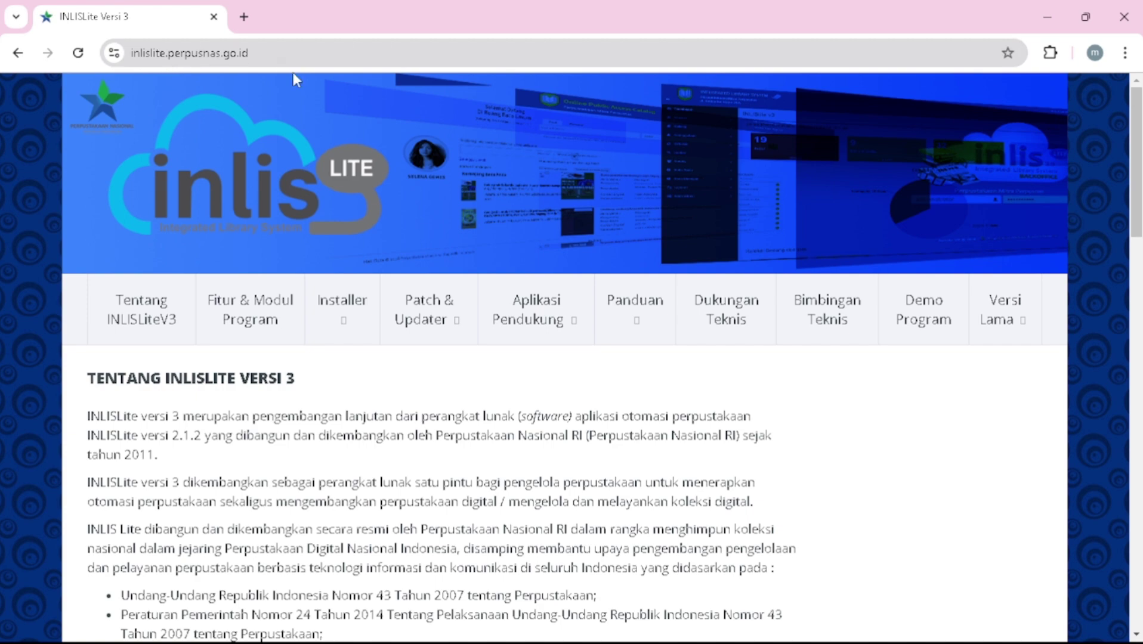
scroll(372, 321, down, 2)
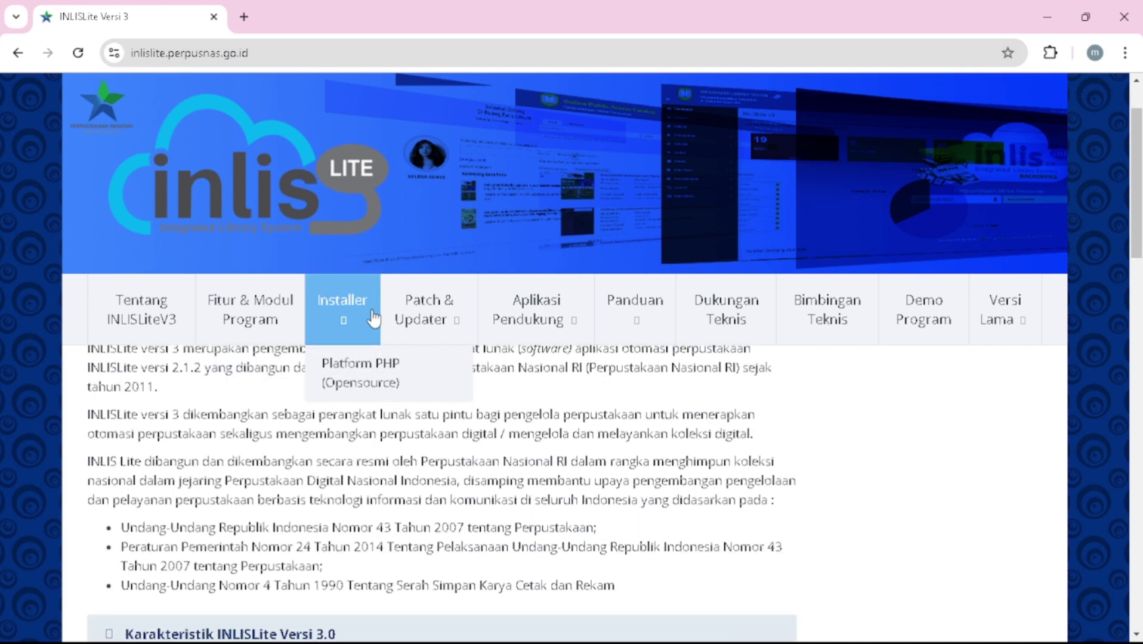
scroll(426, 434, down, 6)
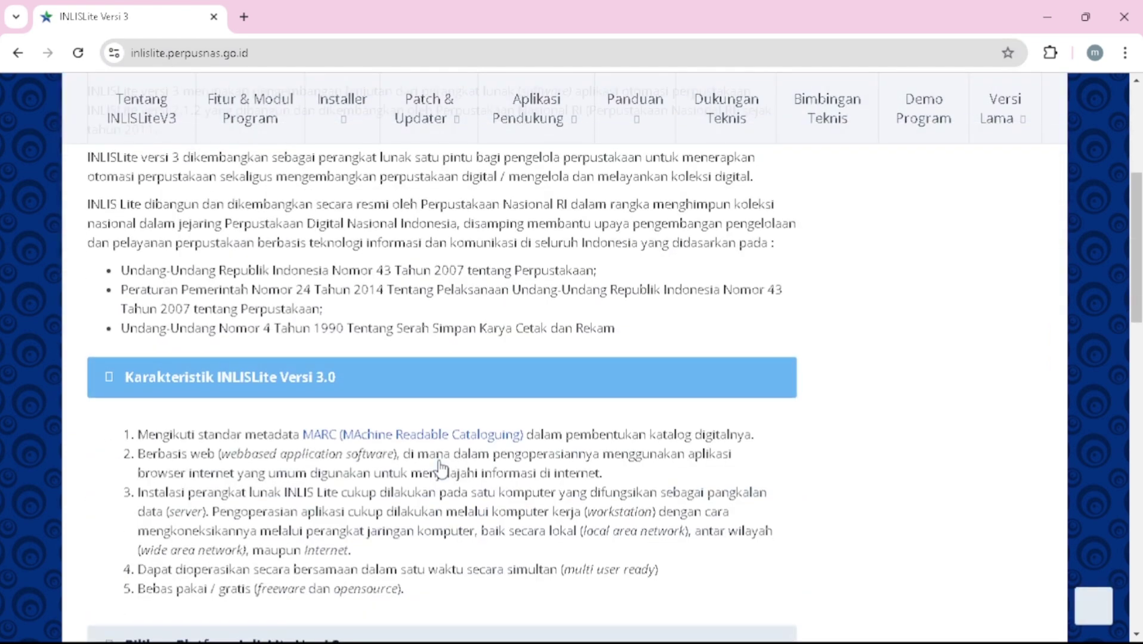
scroll(440, 465, up, 6)
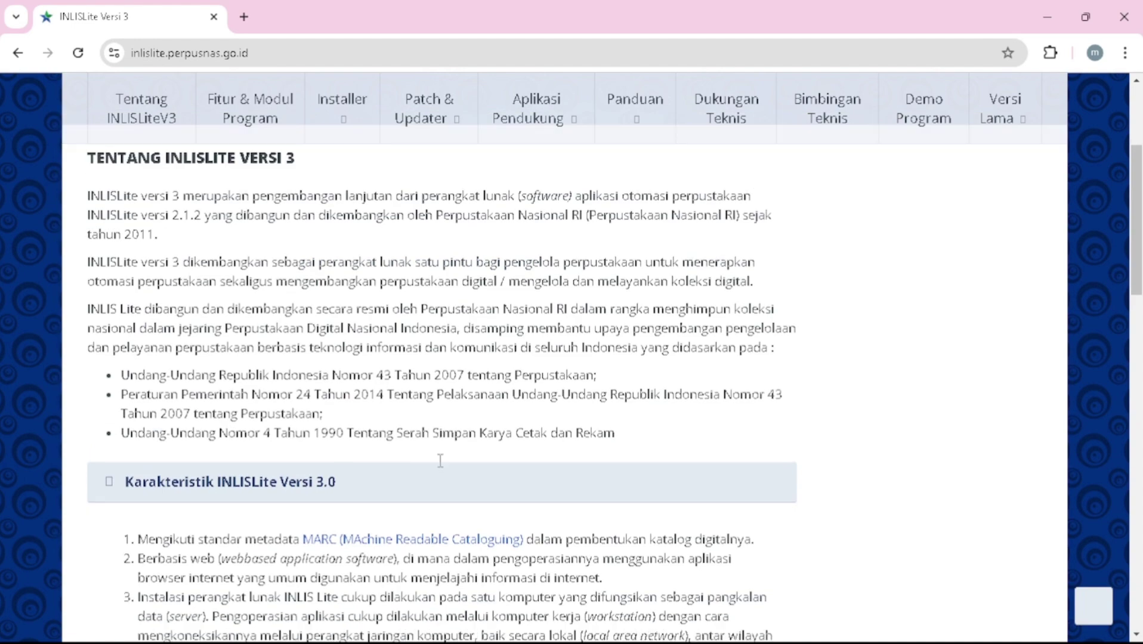
scroll(442, 469, down, 4)
scroll(440, 467, down, 2)
scroll(441, 464, up, 6)
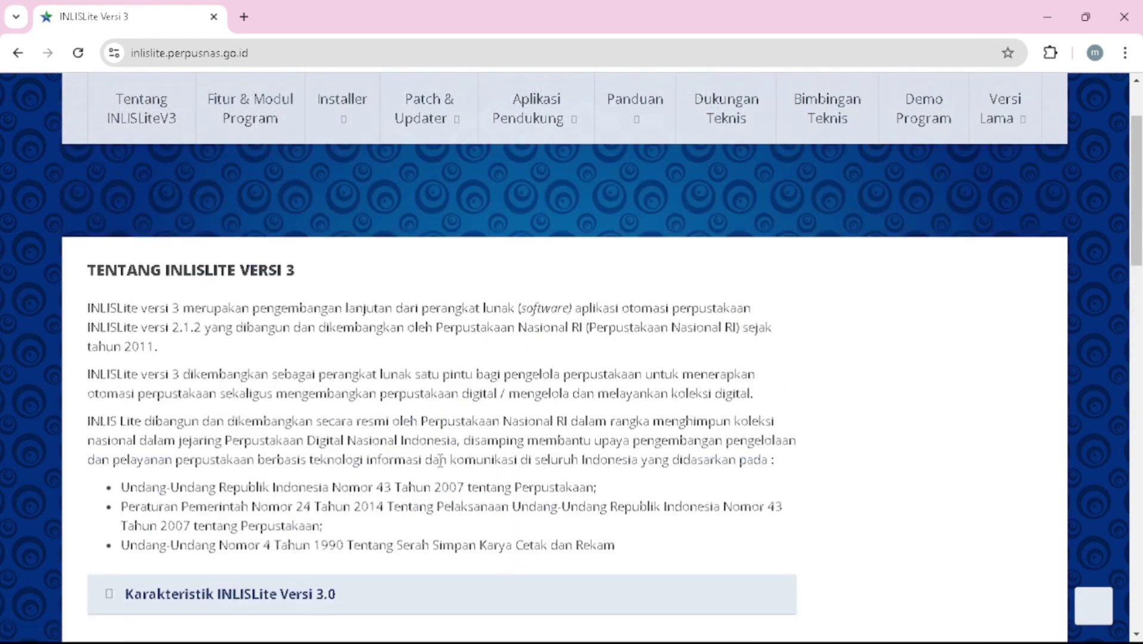
scroll(439, 462, up, 3)
mouse_move(339, 337)
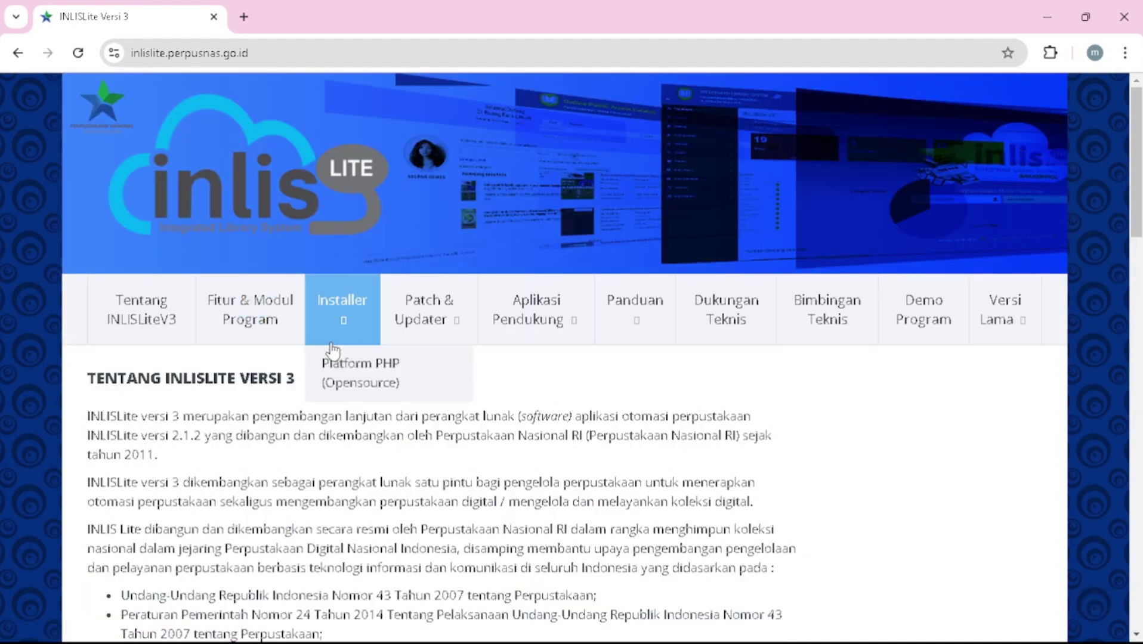
- Go to the Installer > Platform PHP (Opensource) page and find the portable package
click(373, 389)
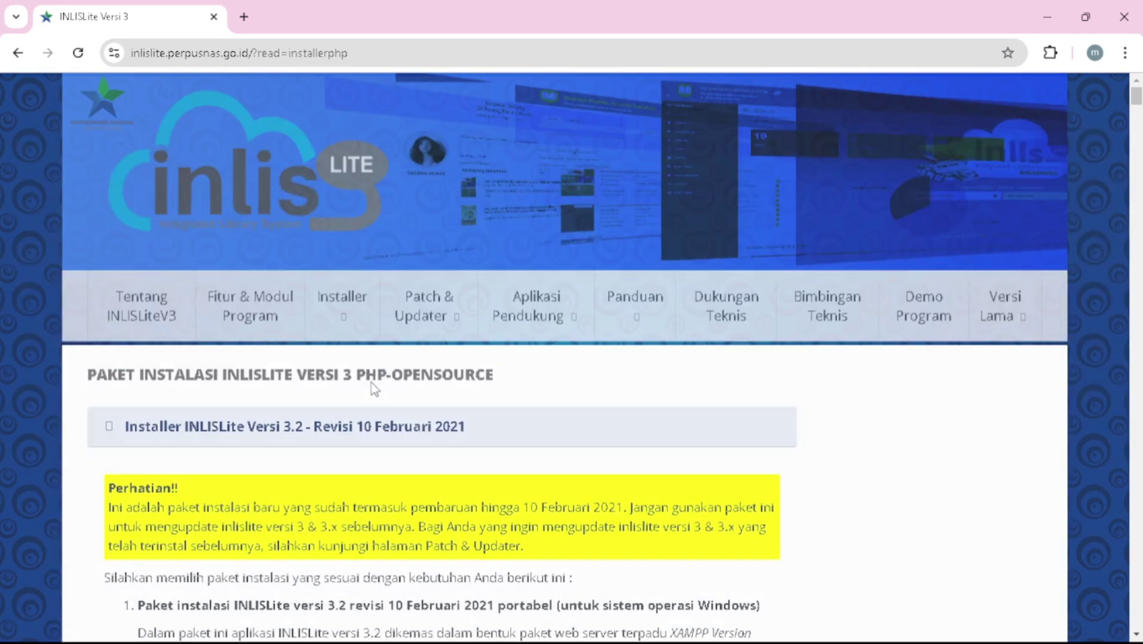
scroll(372, 382, down, 2)
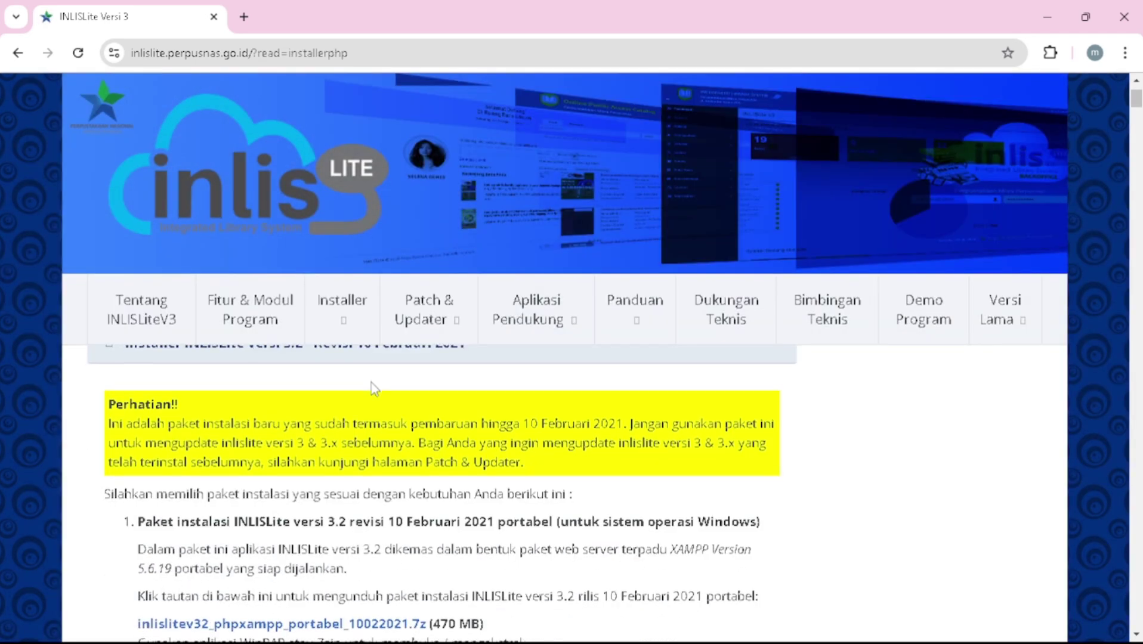
scroll(371, 382, down, 3)
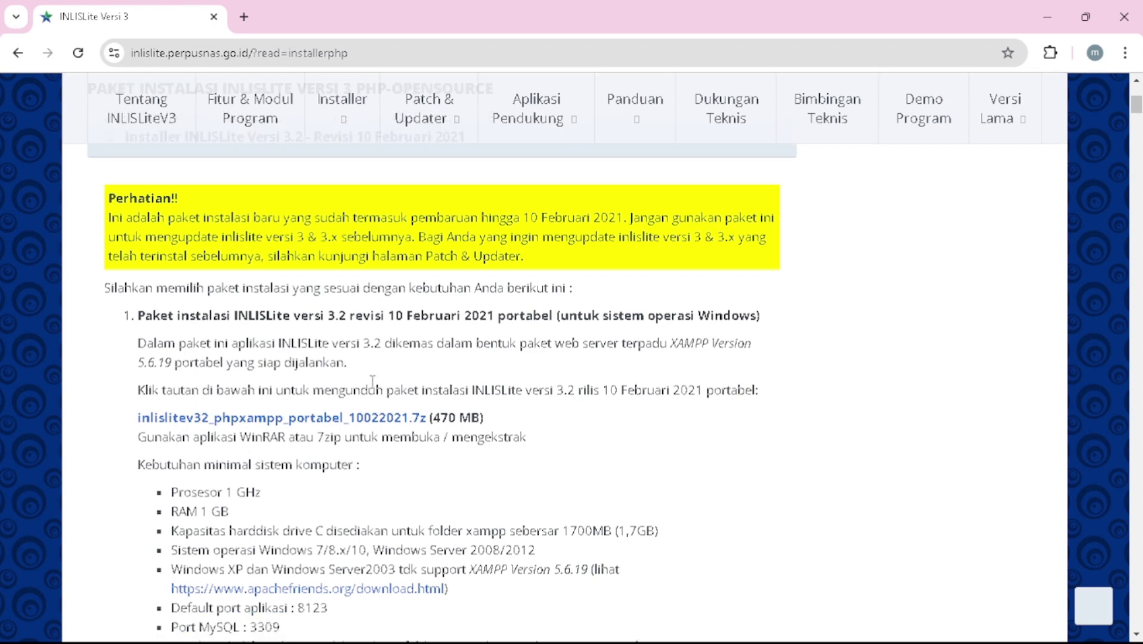
scroll(371, 383, down, 3)
scroll(372, 382, down, 10)
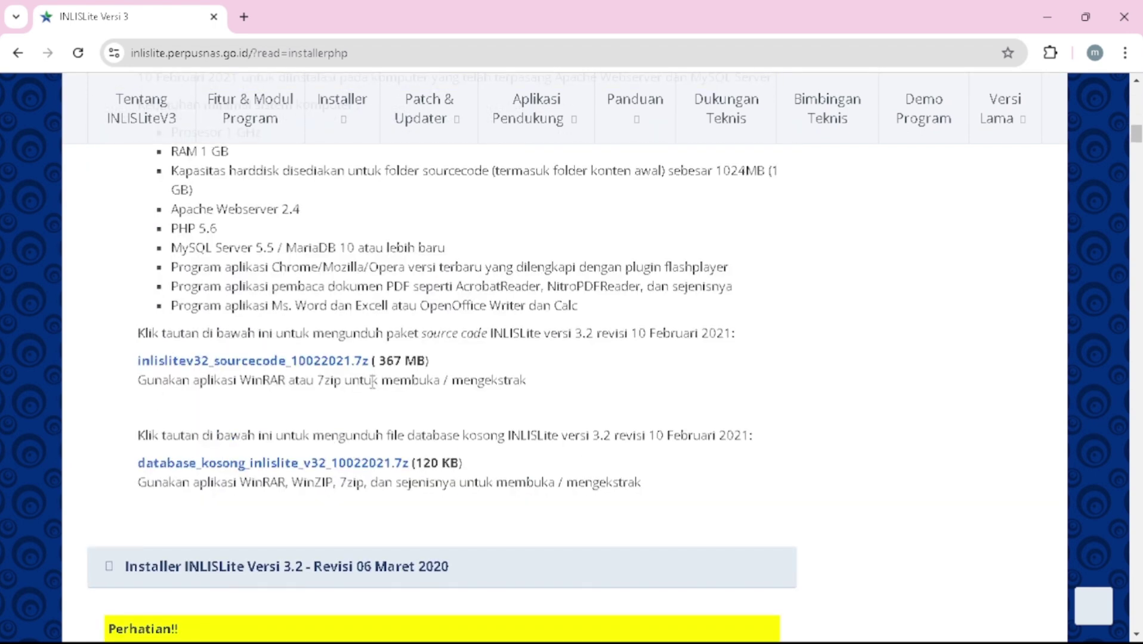
scroll(372, 383, up, 15)
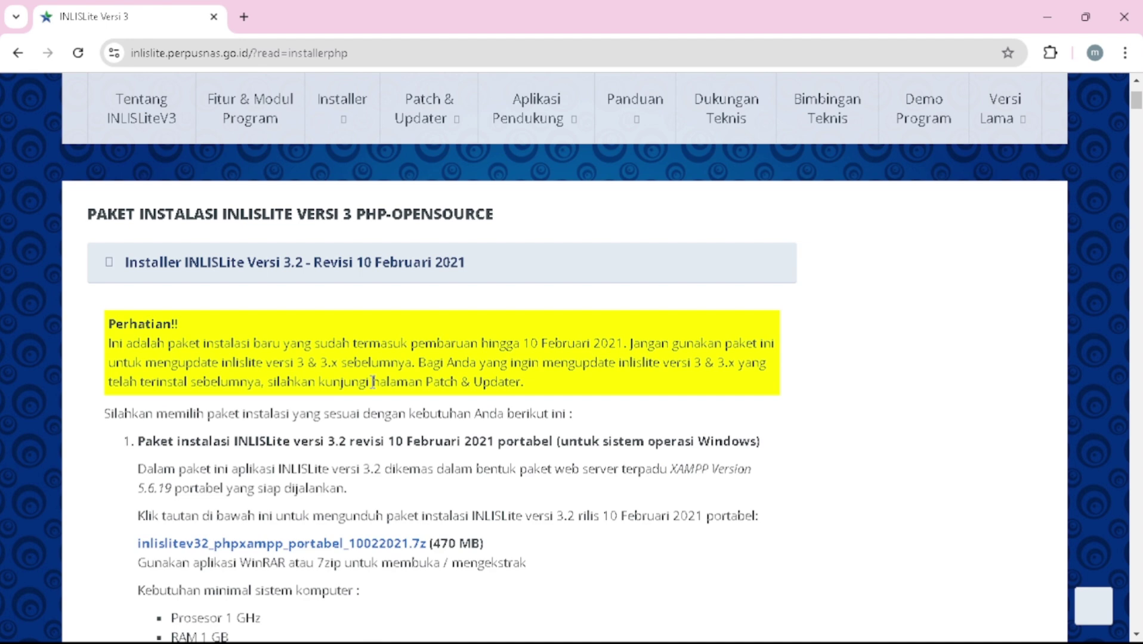
scroll(373, 382, down, 2)
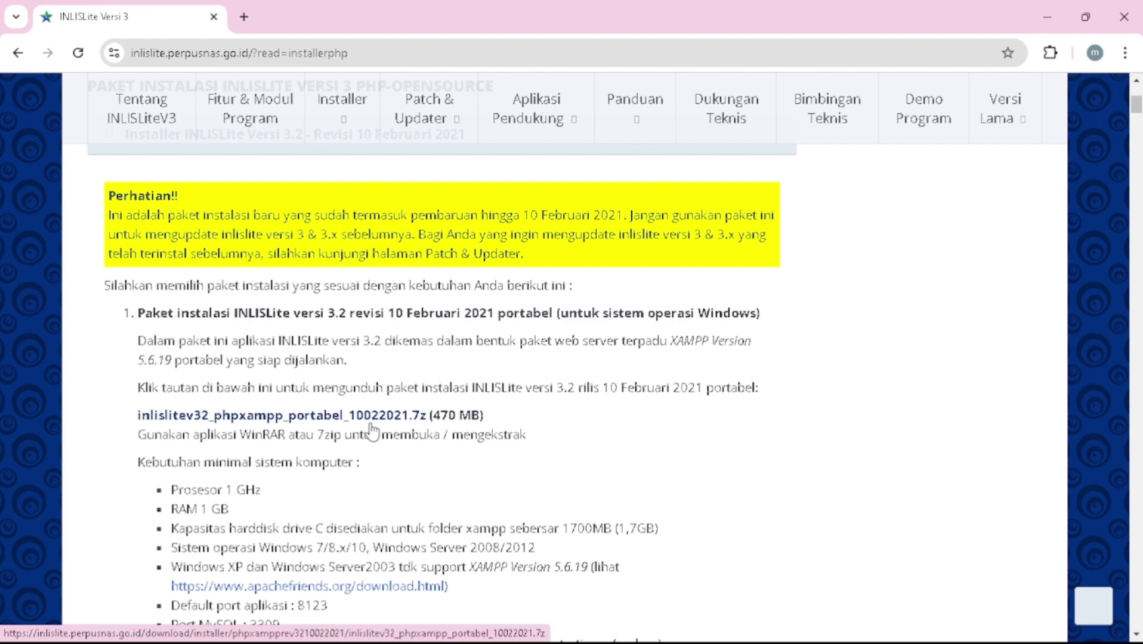
scroll(372, 430, down, 1)
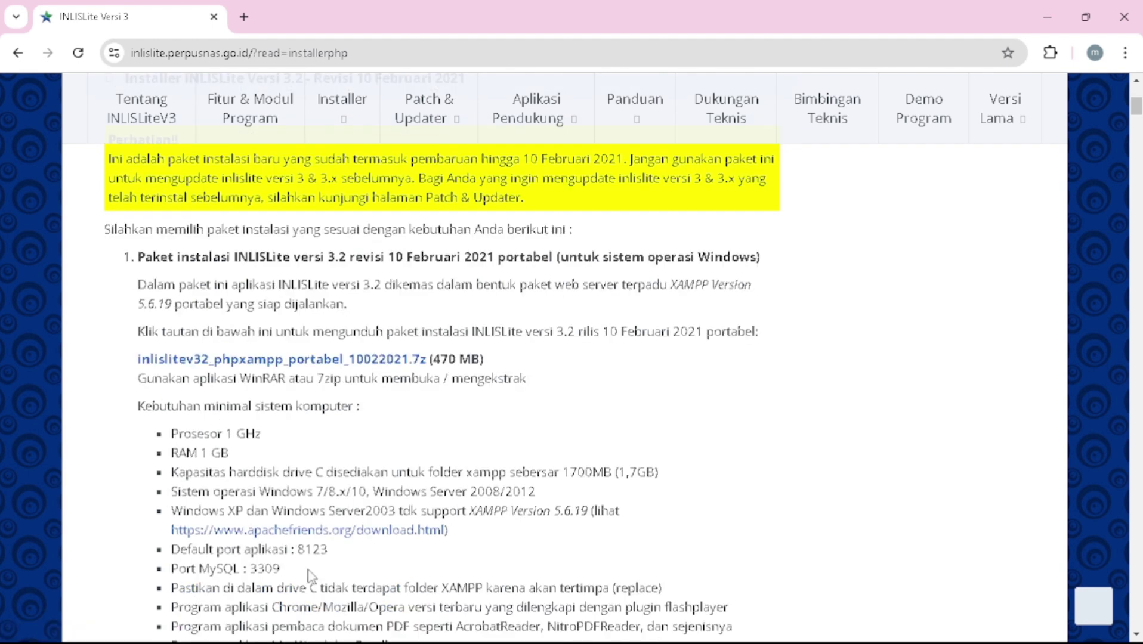
scroll(309, 575, down, 1)
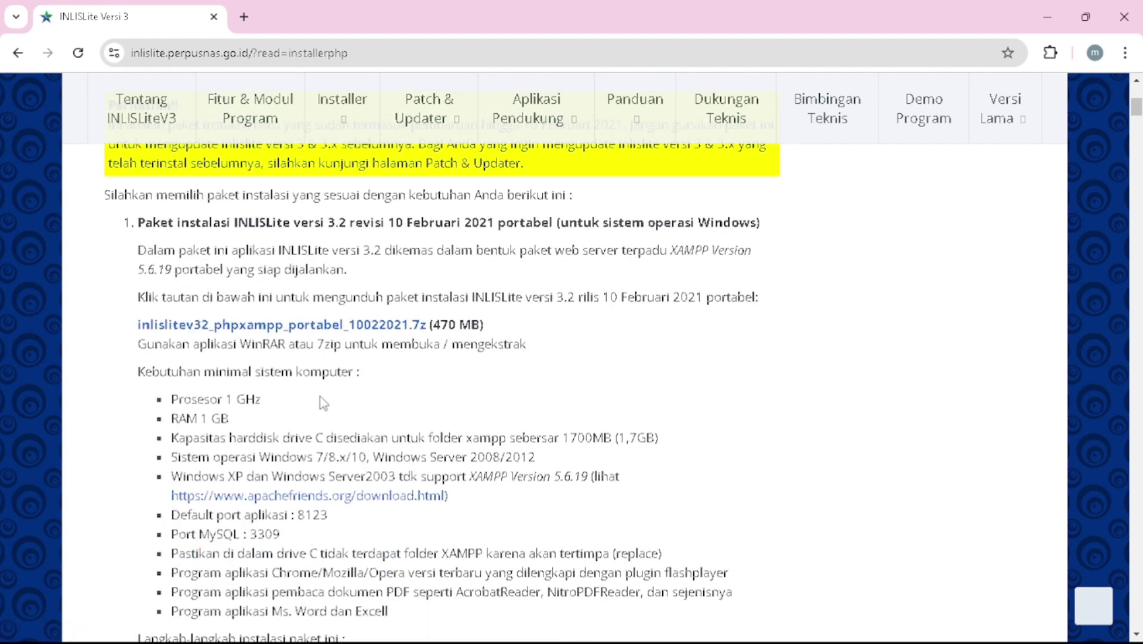
- Download inlislitev32_phpxampp_portabel_10022021.7z (470 MB) and check its progress
click(347, 326)
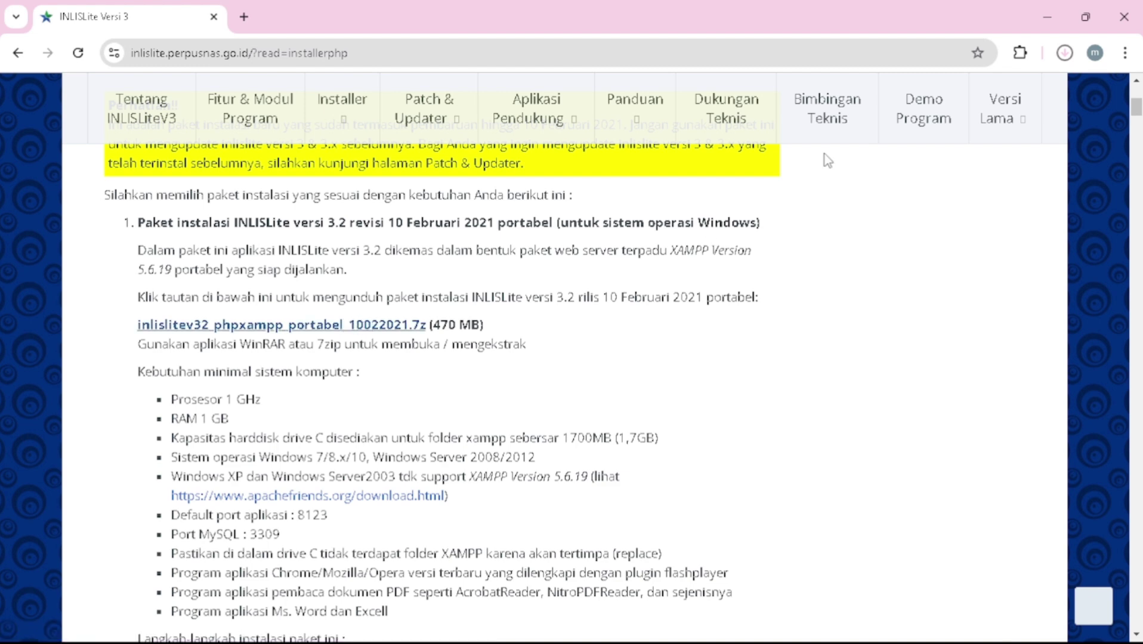
click(1063, 55)
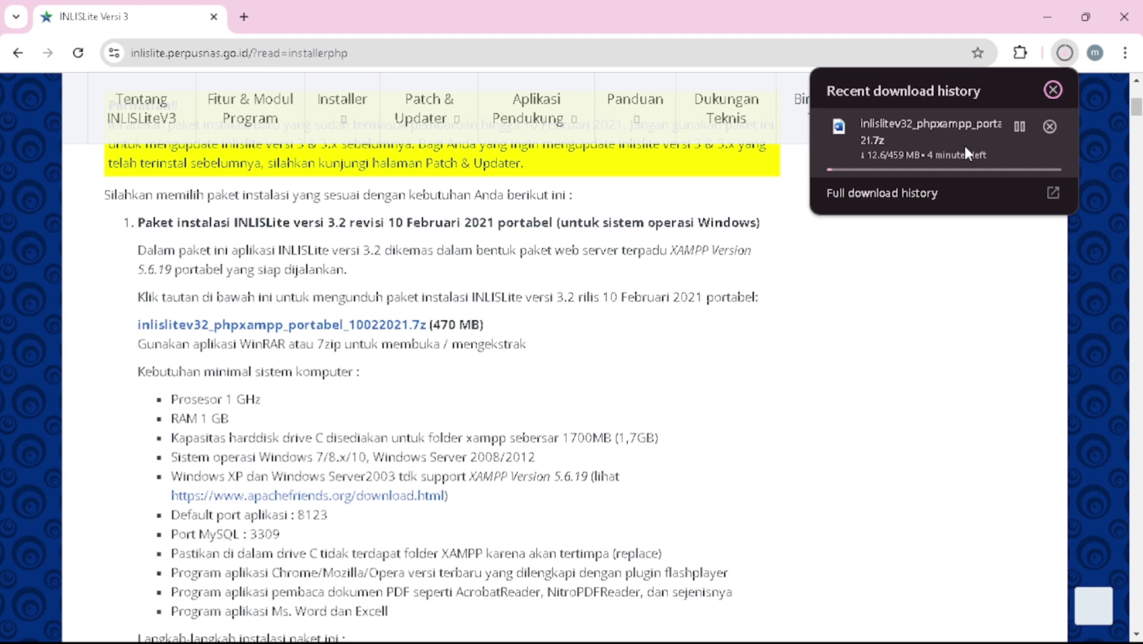
scroll(716, 358, up, 3)
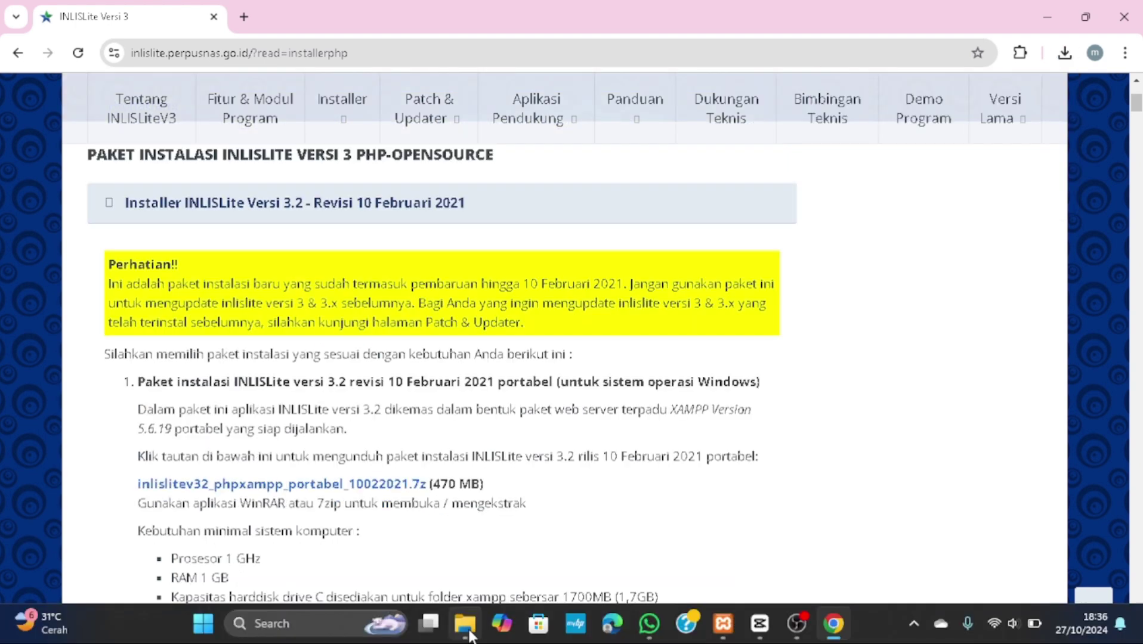
mouse_move(464, 623)
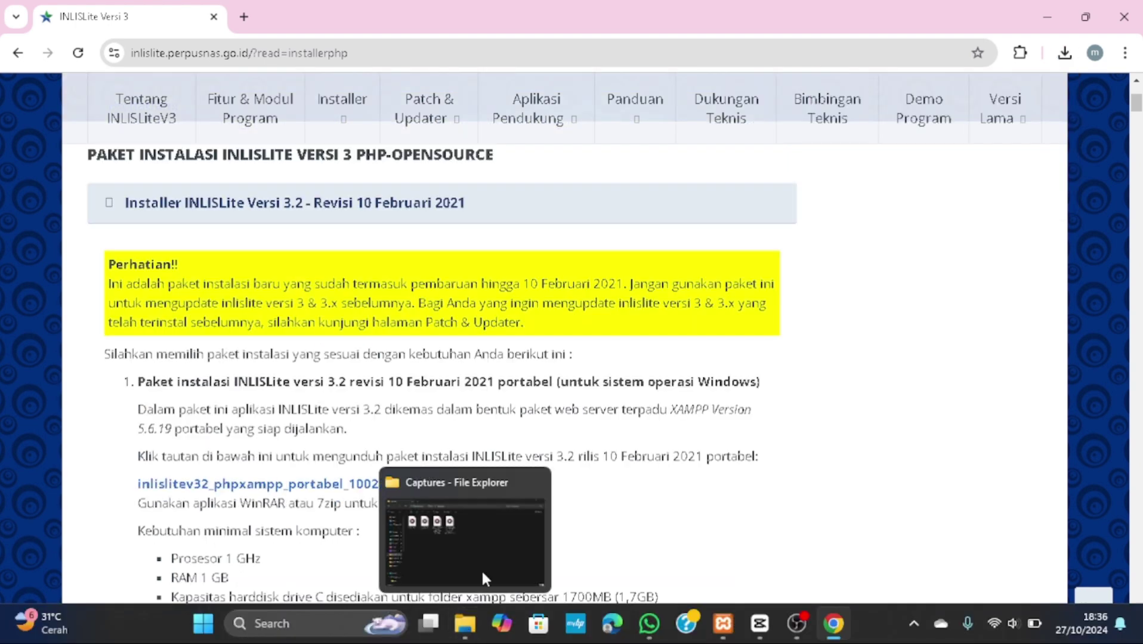
- Open inlislitev32_phpxampp_portabel_10022021.7z from Windows (C:) with WinRAR archiver
click(495, 523)
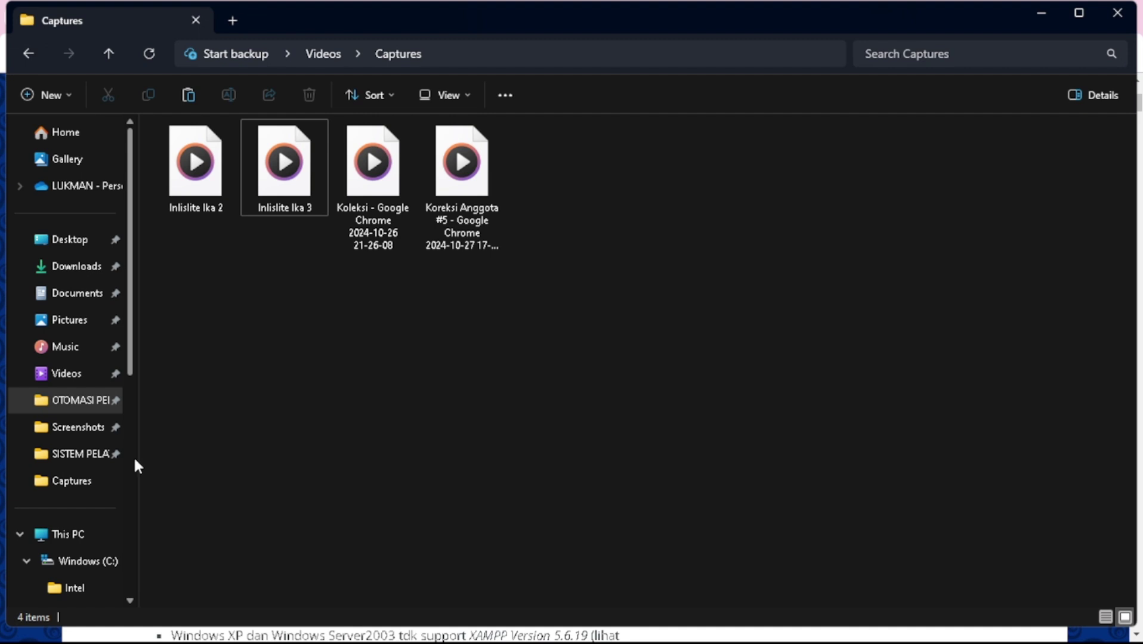
click(86, 561)
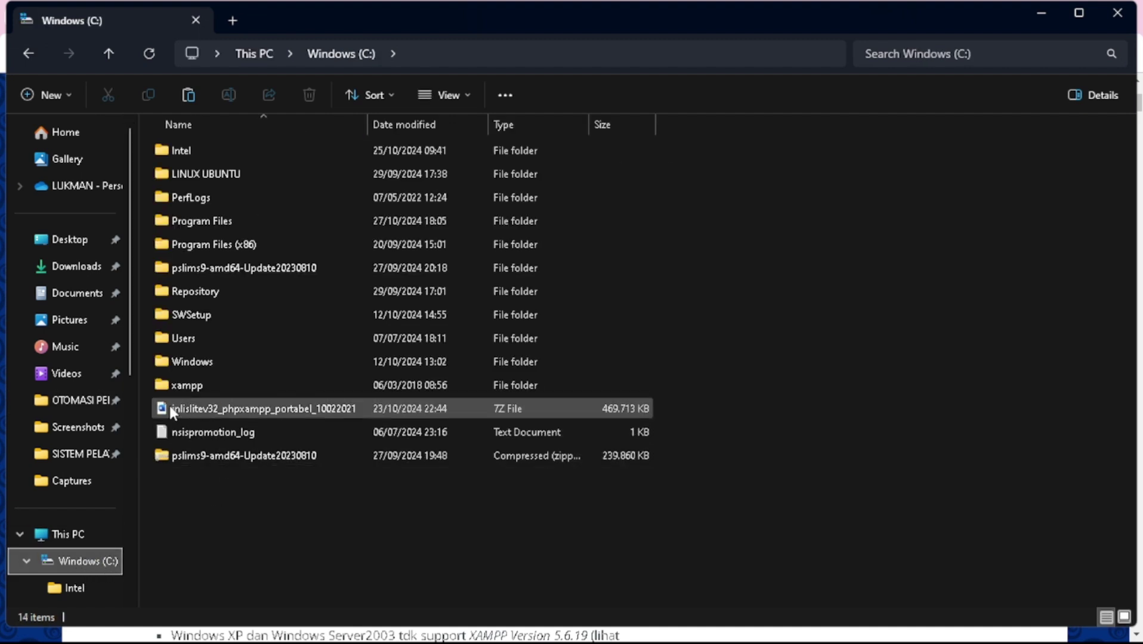
double_click(288, 410)
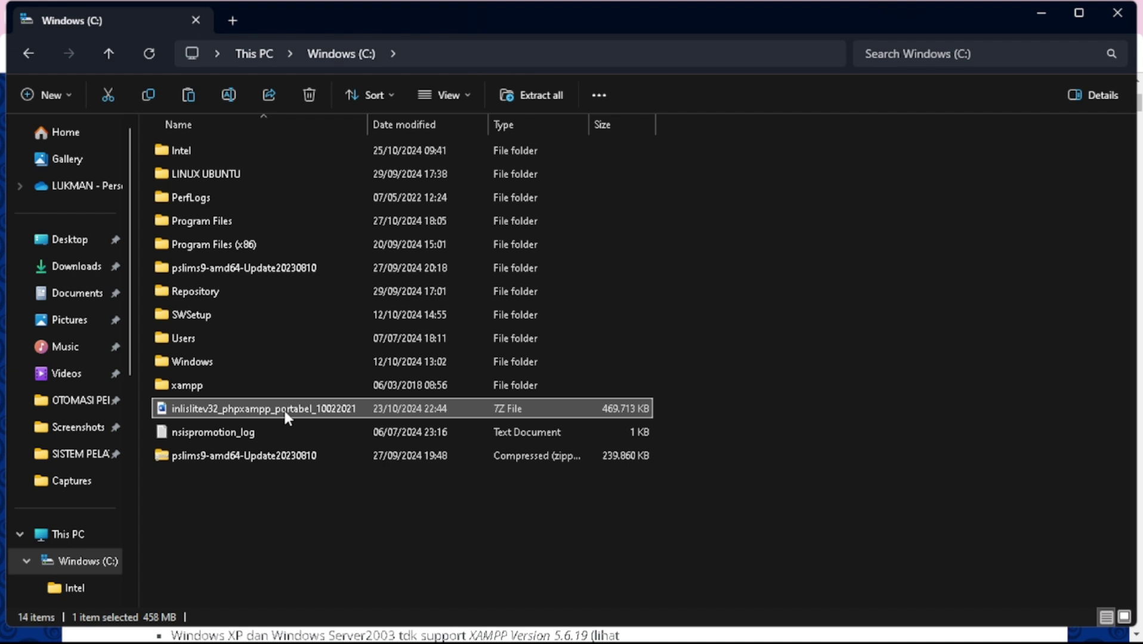
right_click(285, 416)
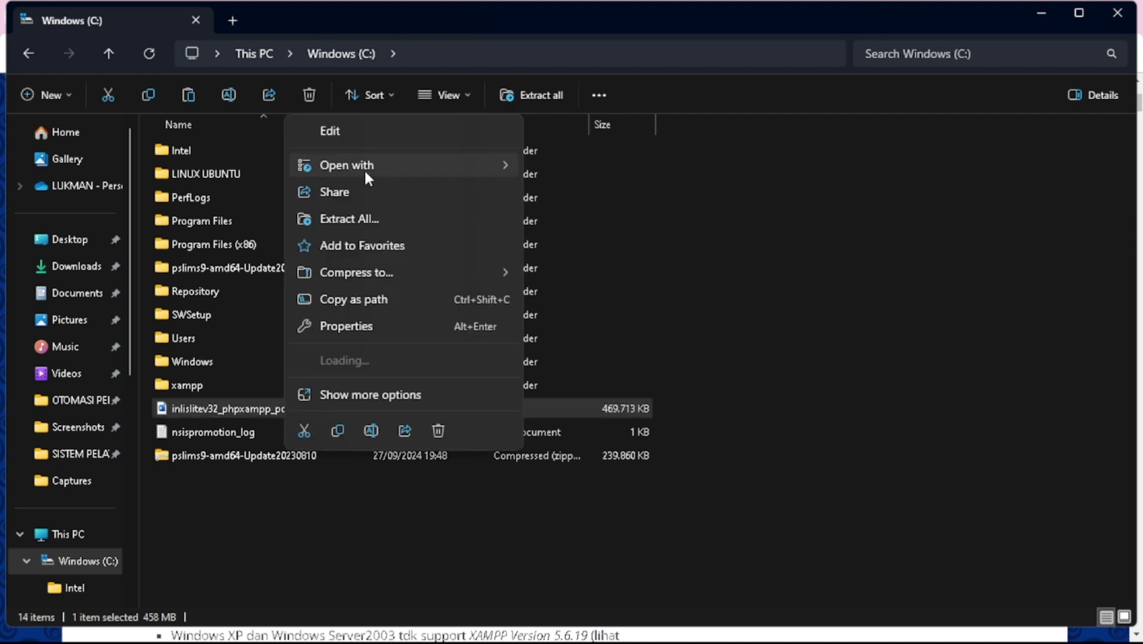
mouse_move(373, 197)
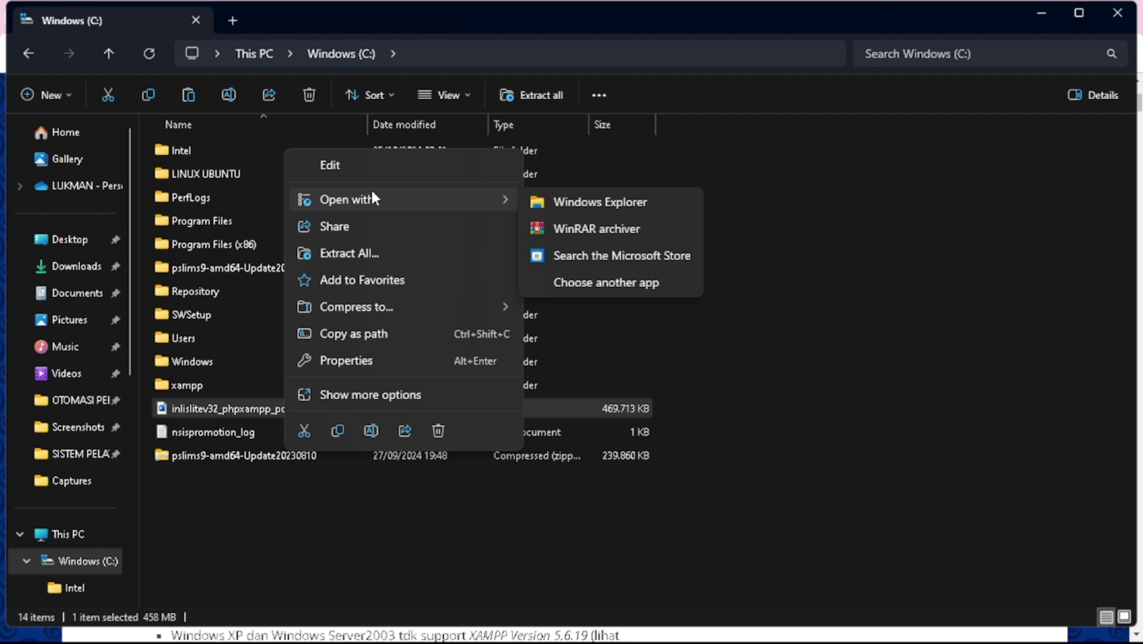
click(555, 229)
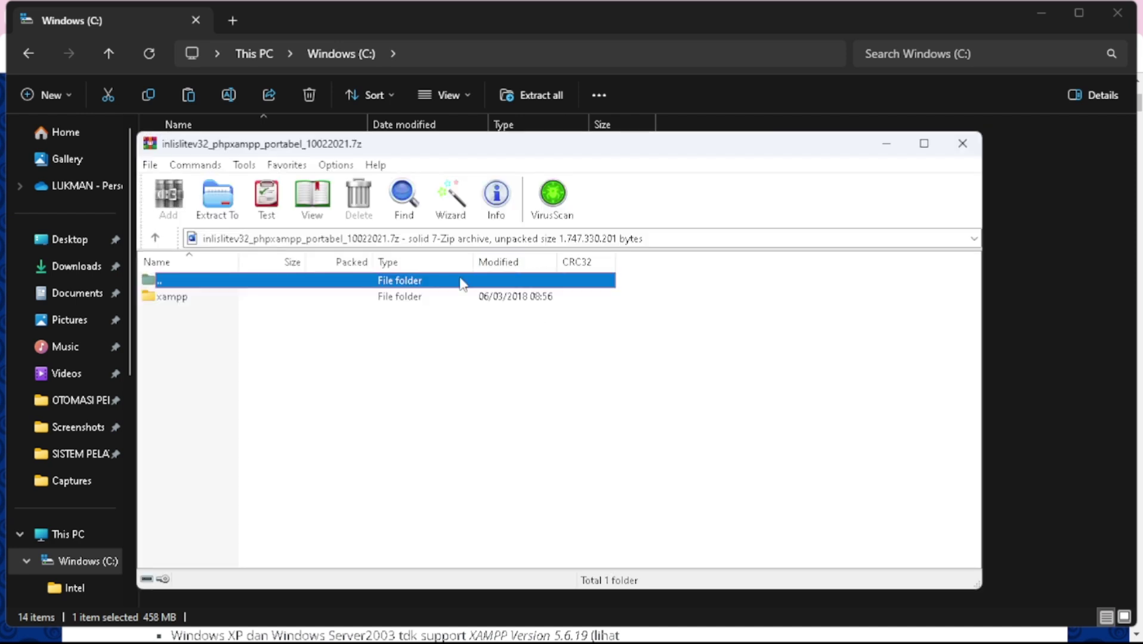
- Extract the archive's xampp folder to C:\
click(430, 297)
right_click(431, 303)
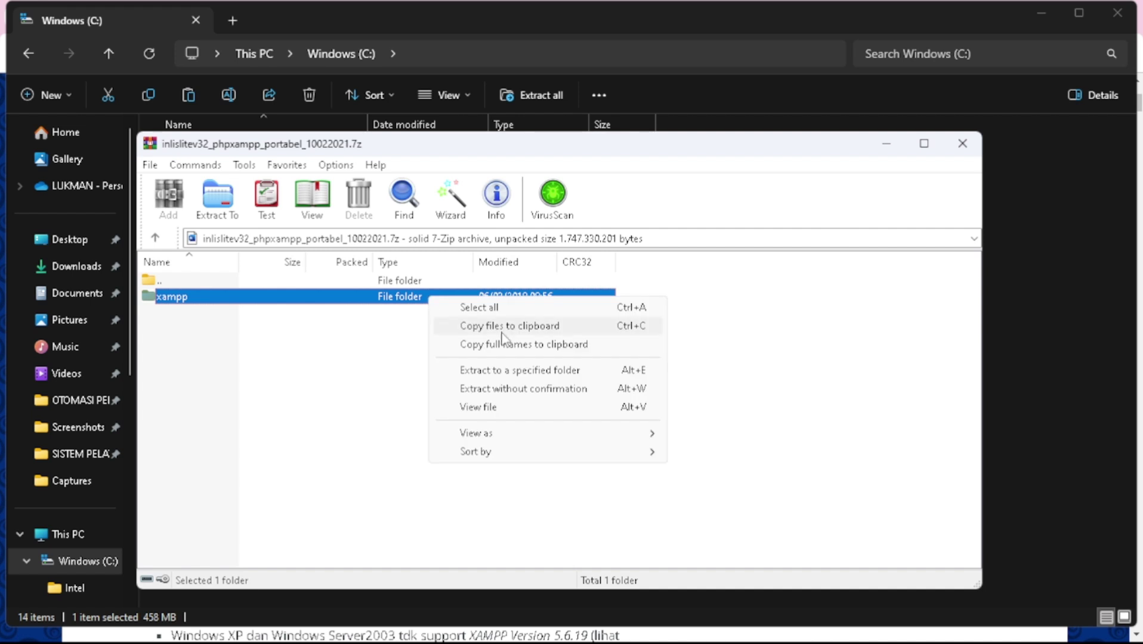
click(507, 371)
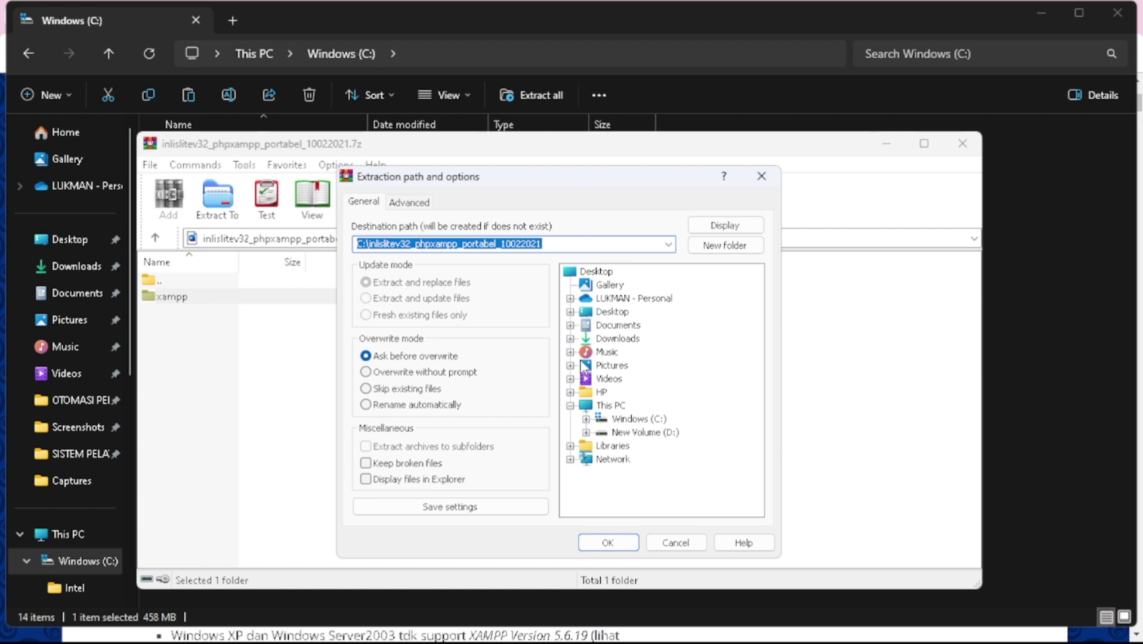
click(647, 420)
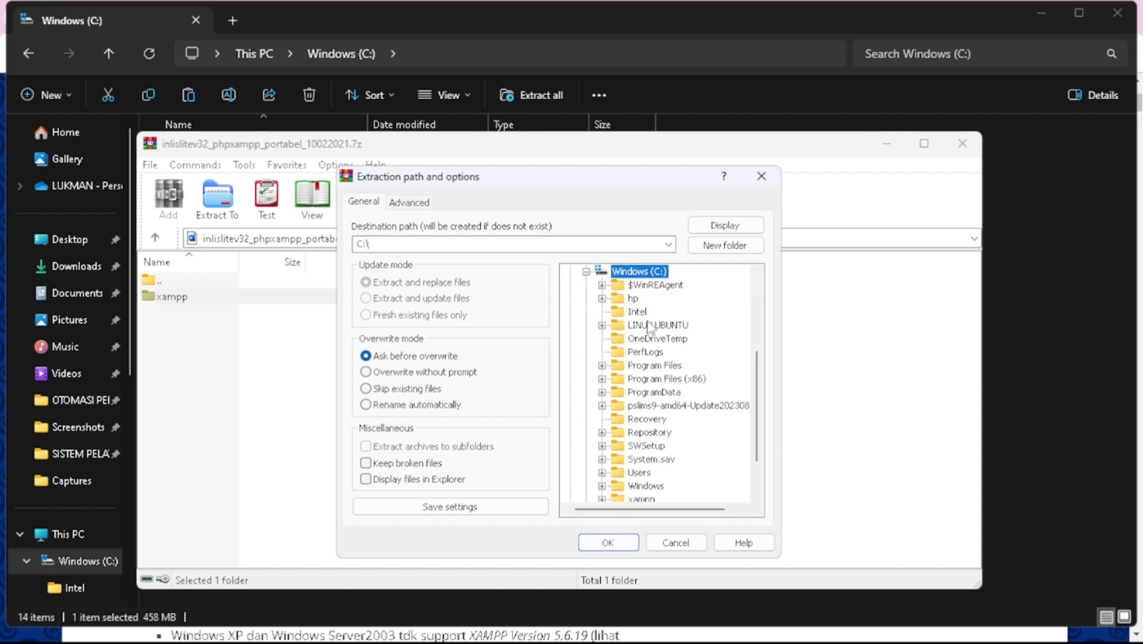
click(603, 542)
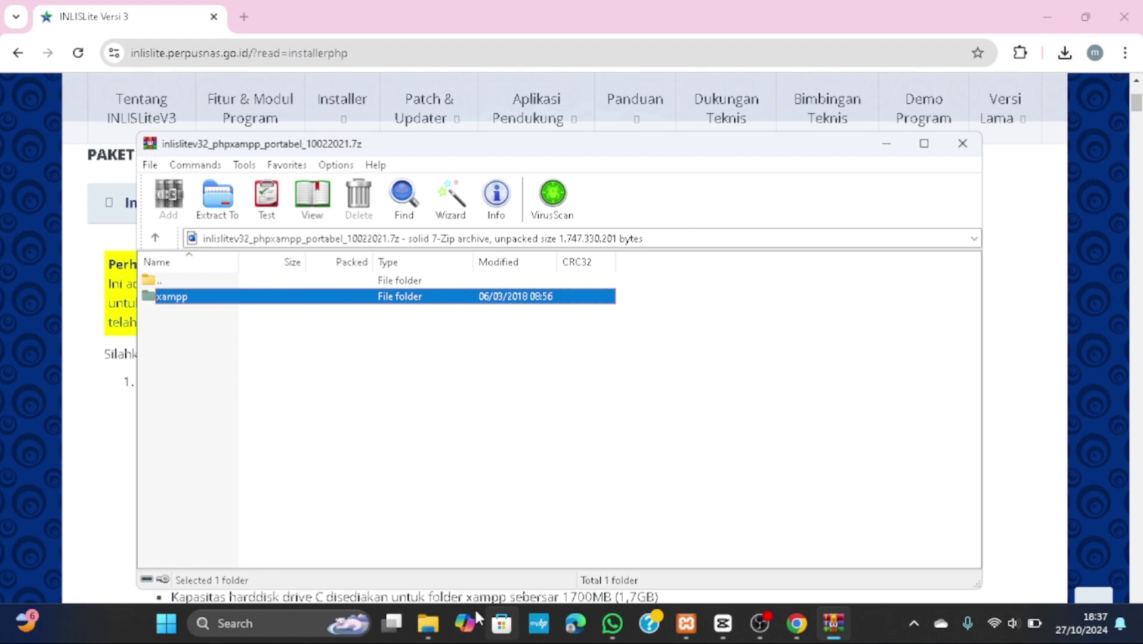
- Open the extracted C:\xampp folder and scroll to xampp-control
mouse_move(428, 623)
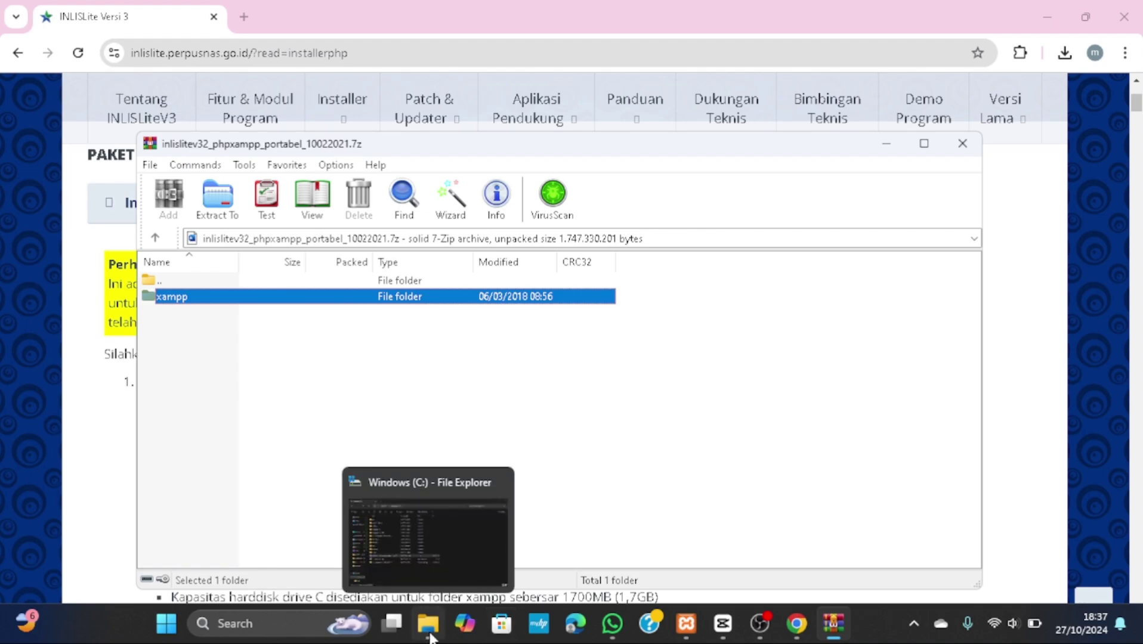
click(448, 577)
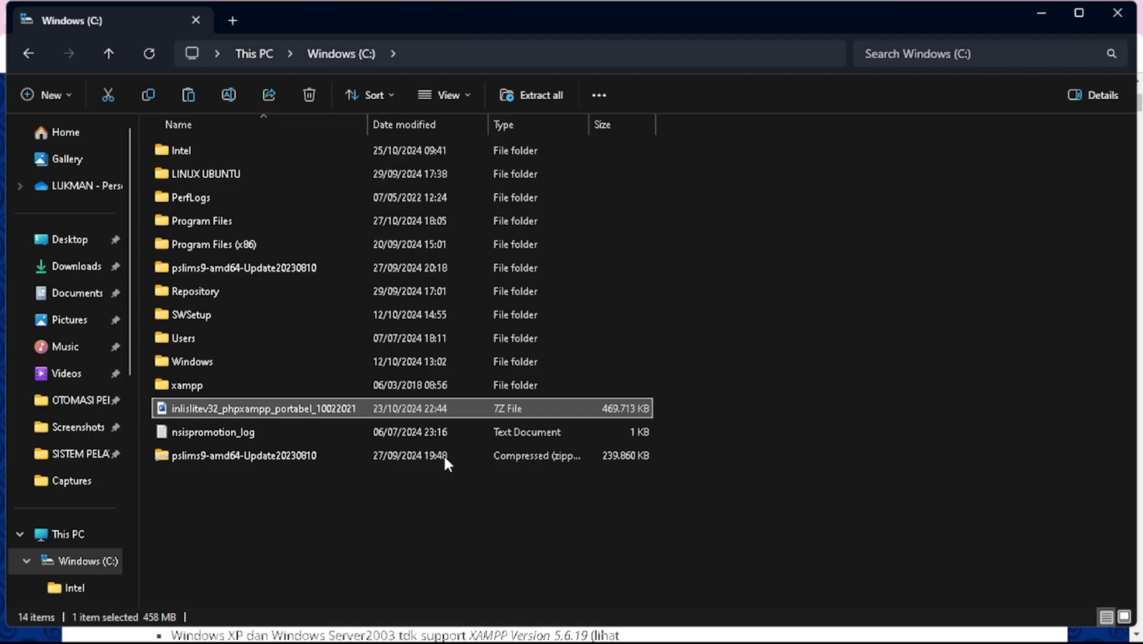
click(356, 383)
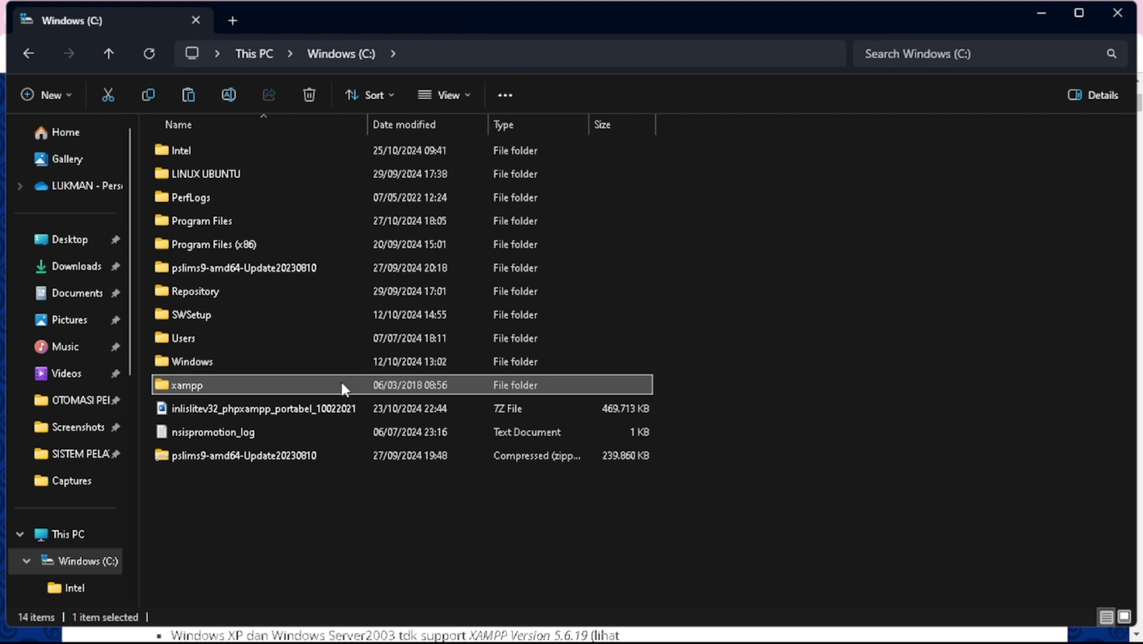
double_click(341, 384)
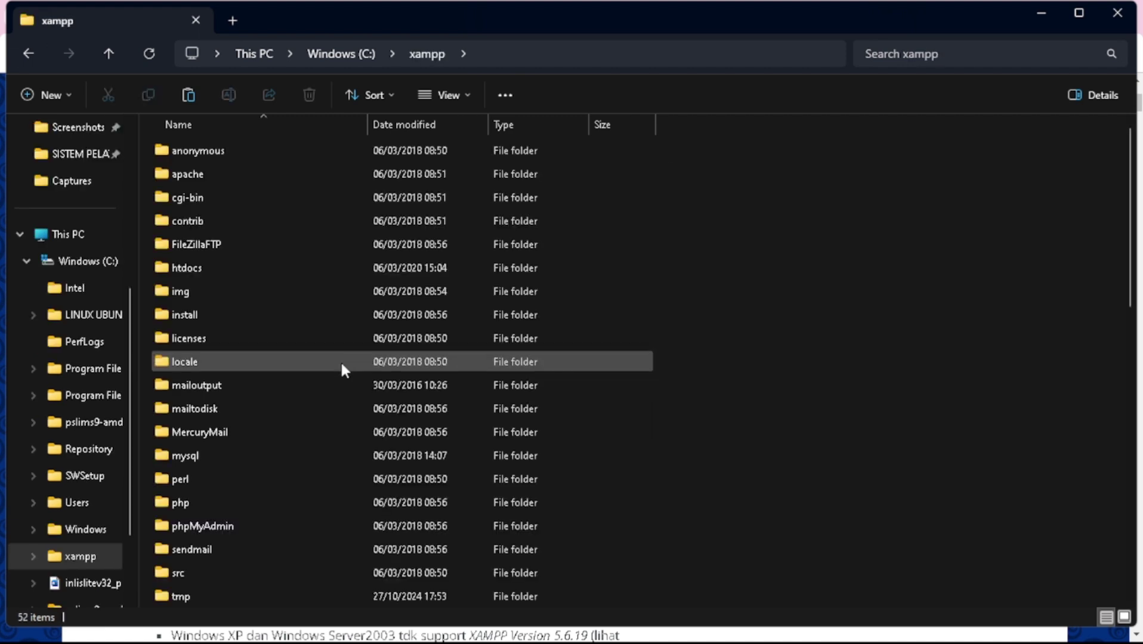
scroll(341, 368, down, 4)
scroll(342, 367, down, 8)
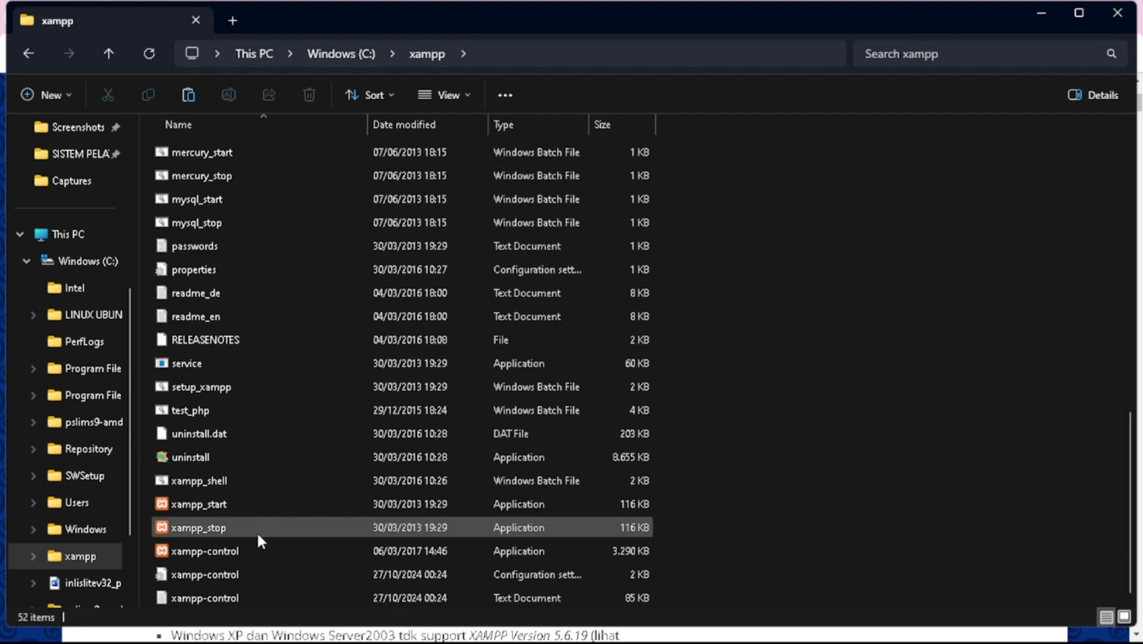
mouse_move(215, 553)
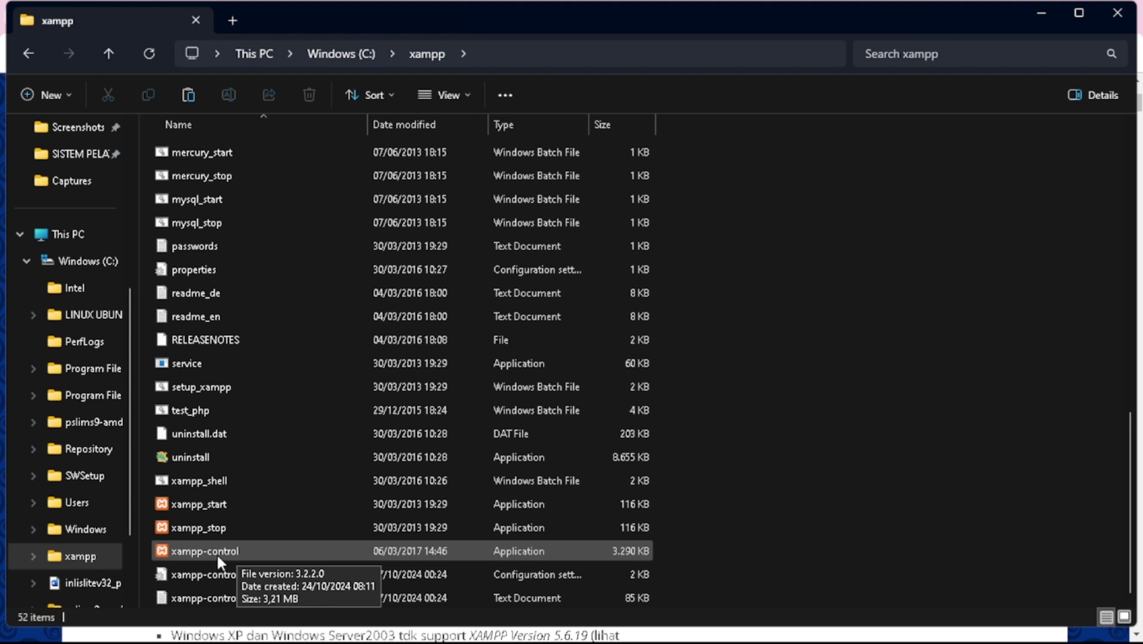
- Run xampp-control as administrator to start Apache and MySQL, then return to Chrome
right_click(218, 553)
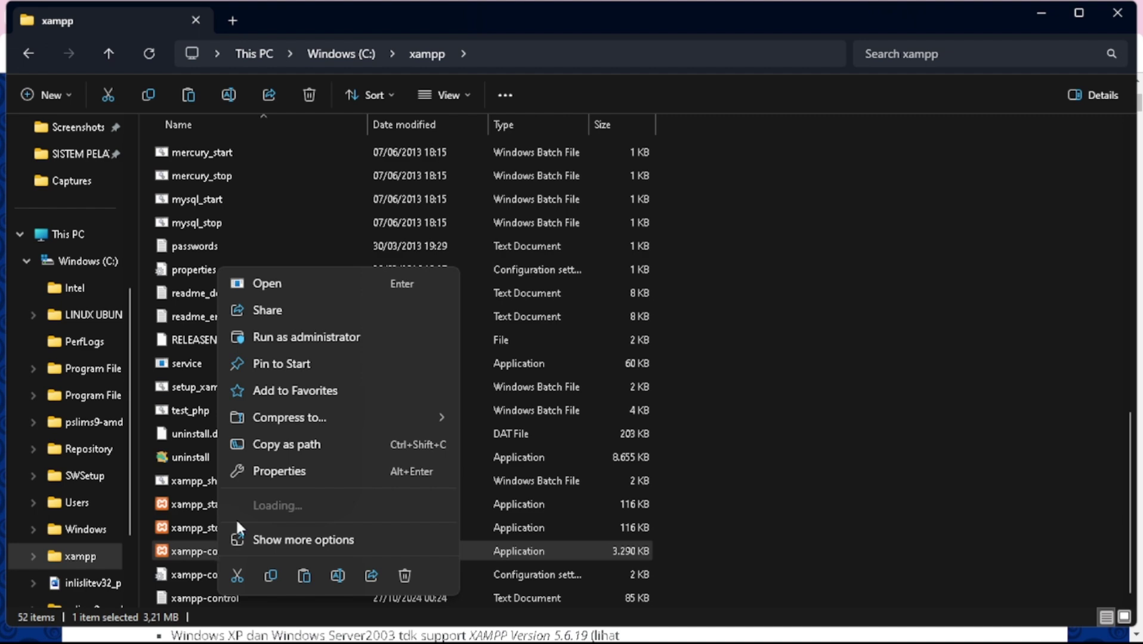
click(374, 337)
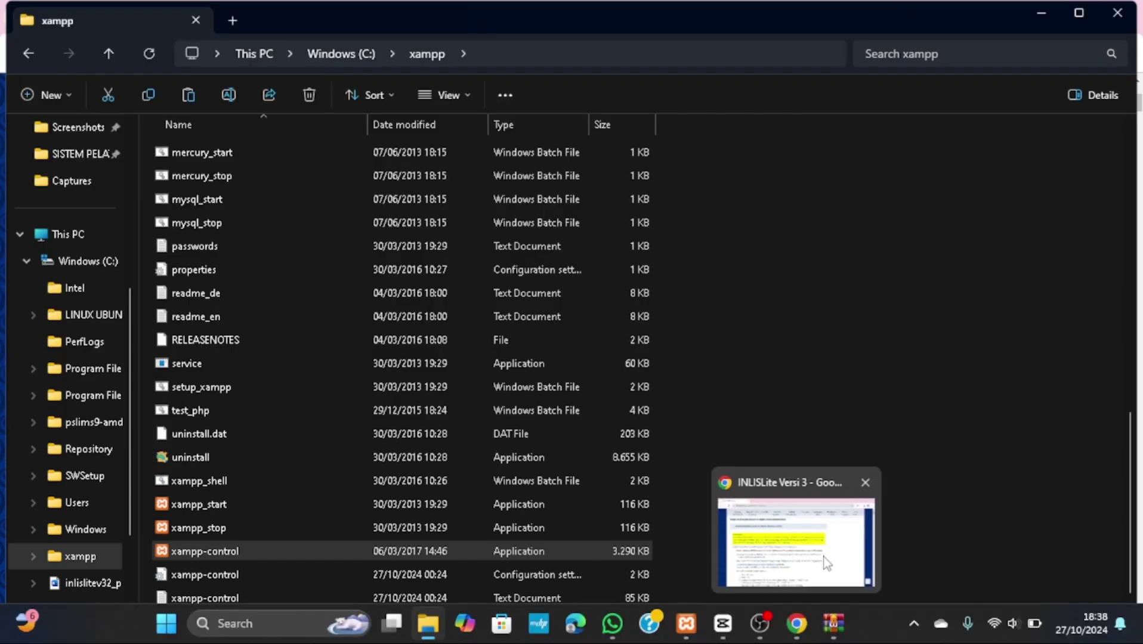
click(826, 564)
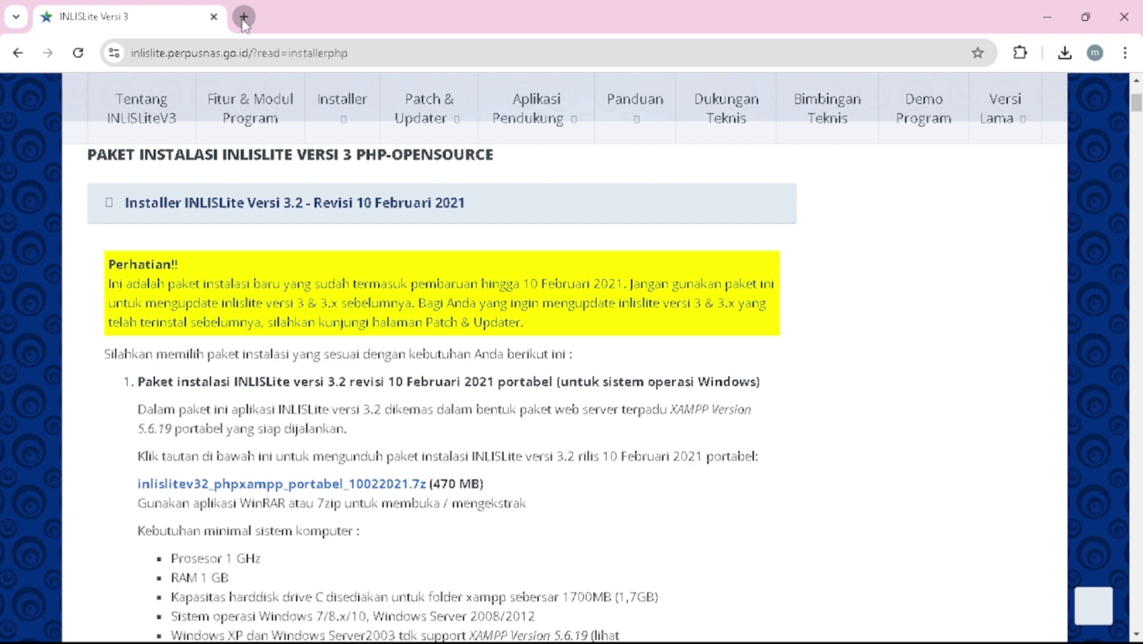
- Load localhost:8123/inlislite3 in a new Chrome tab
click(244, 17)
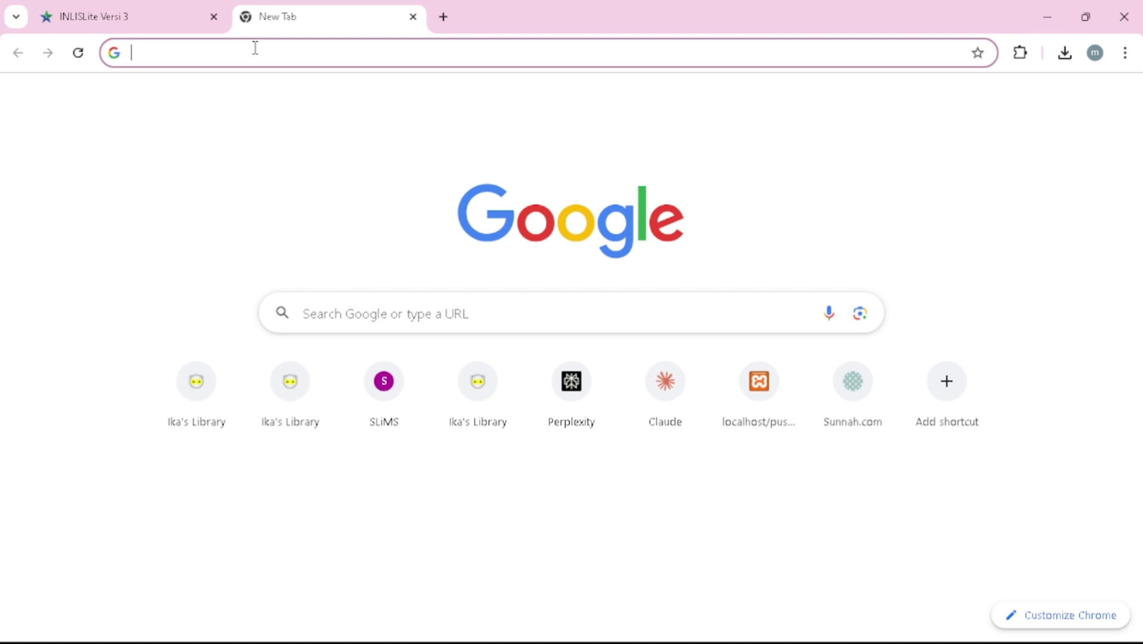
text(localho)
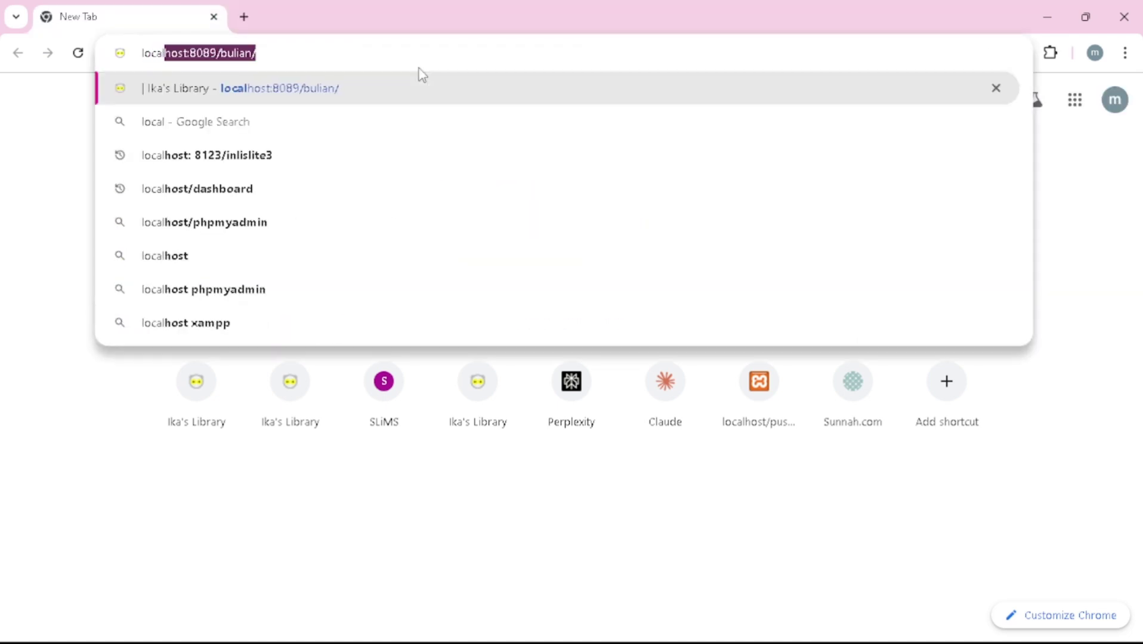
text(st)
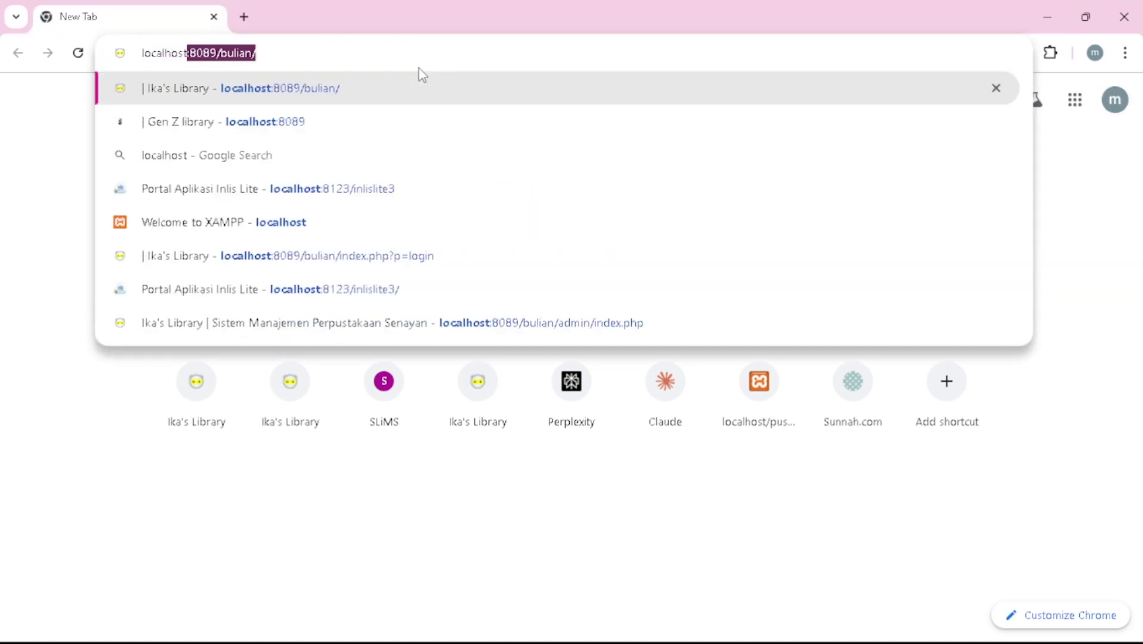
text(:8)
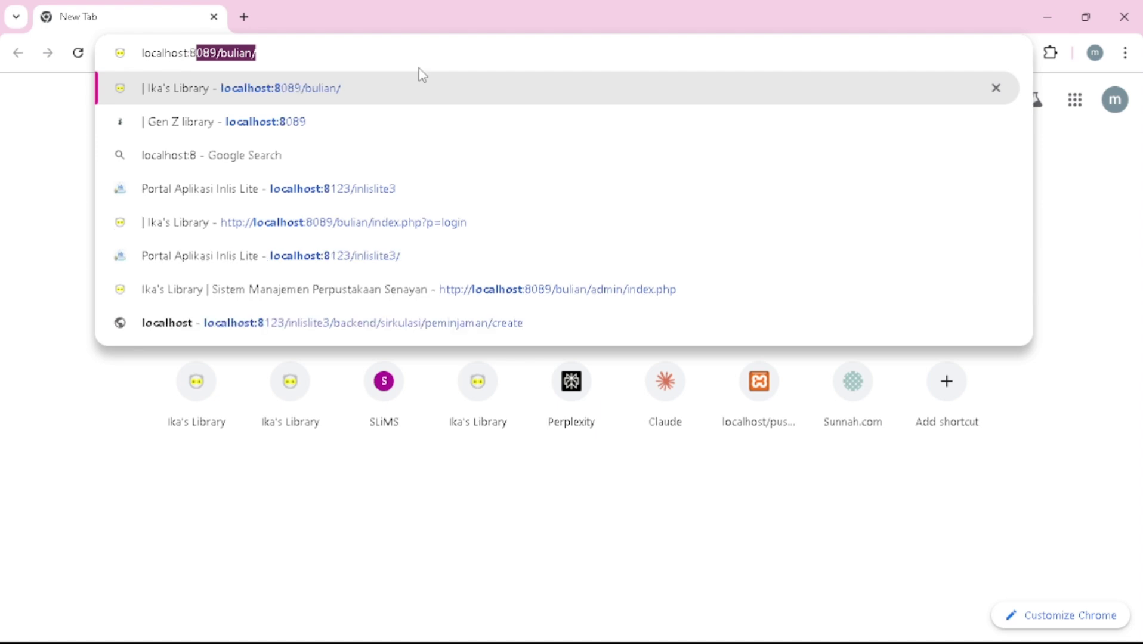
text(123)
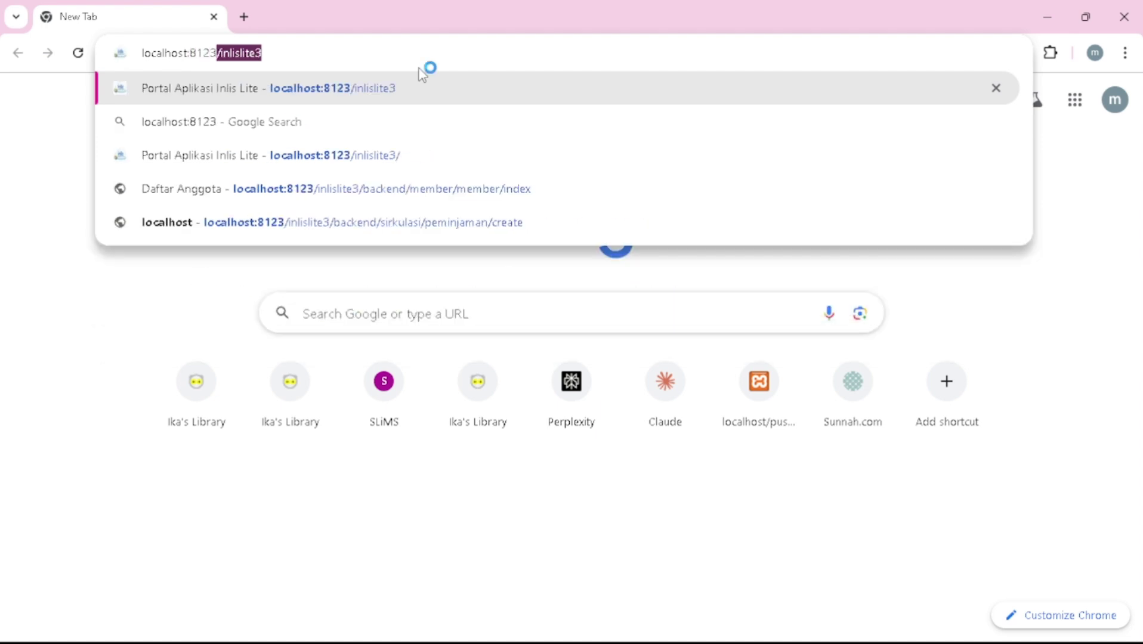
key(Return)
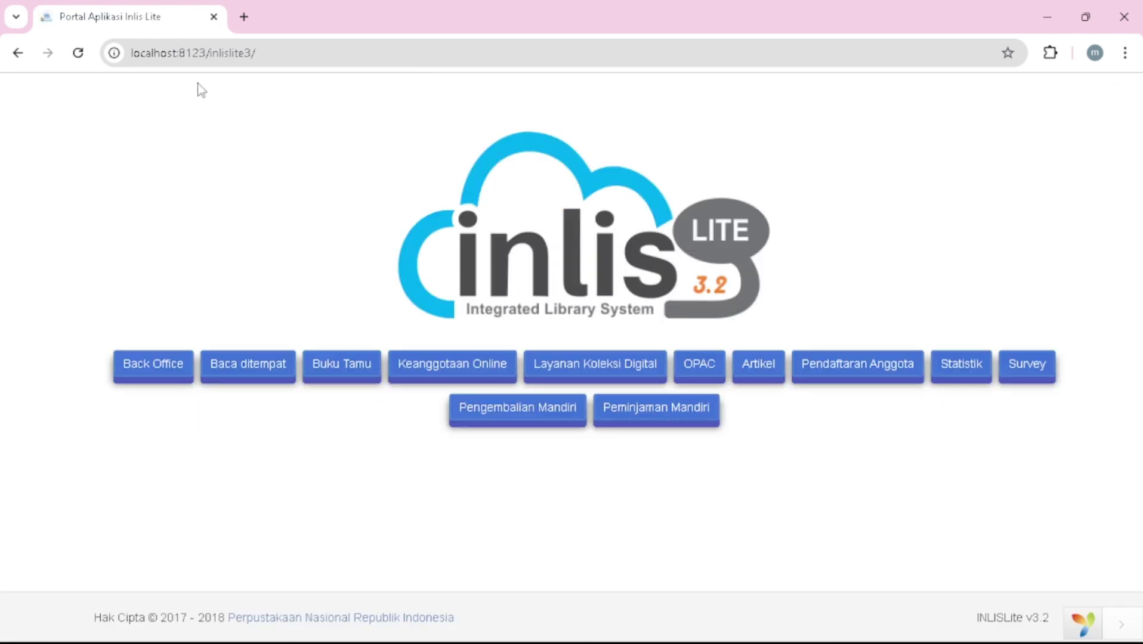
- Log in to the Back Office and select Perpustakaan Pusat as the library location
click(141, 372)
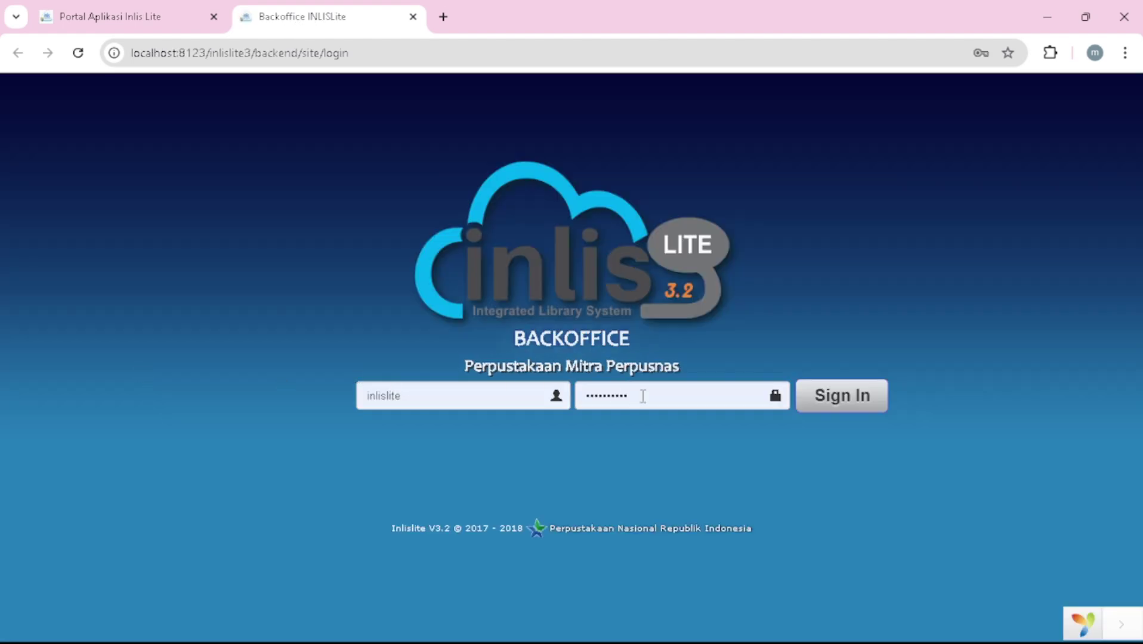
click(831, 405)
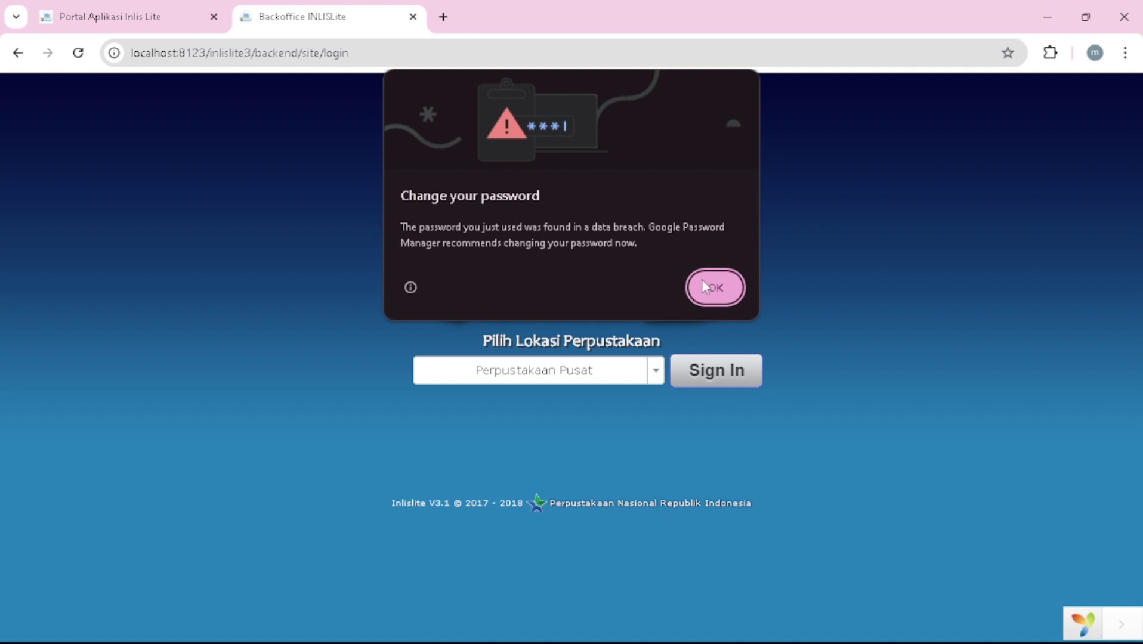
click(704, 285)
click(658, 370)
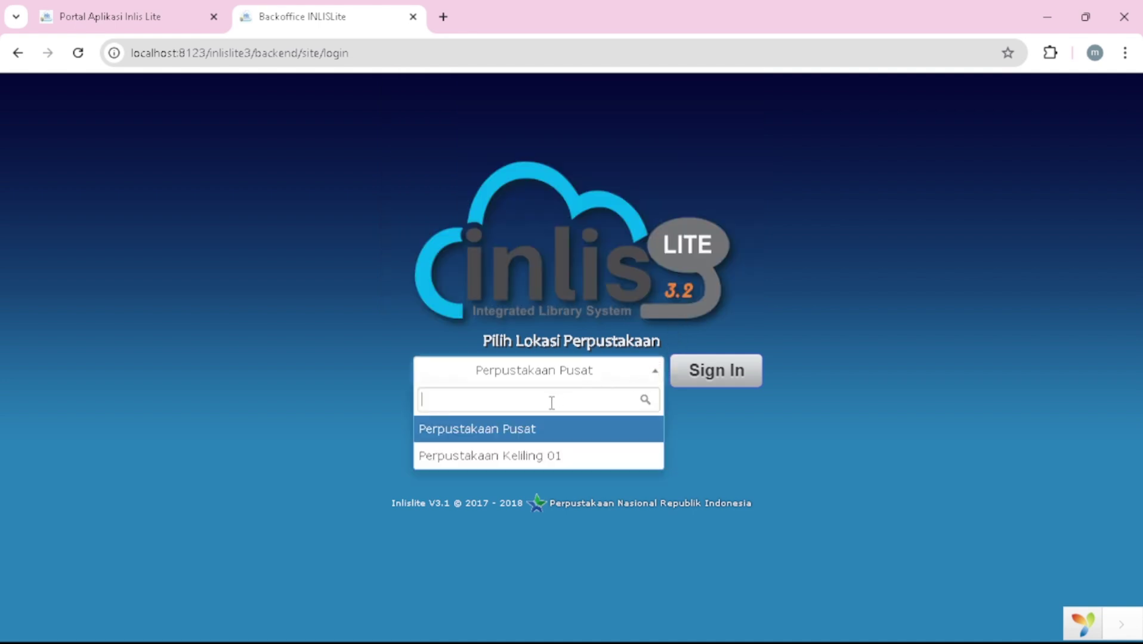
click(516, 442)
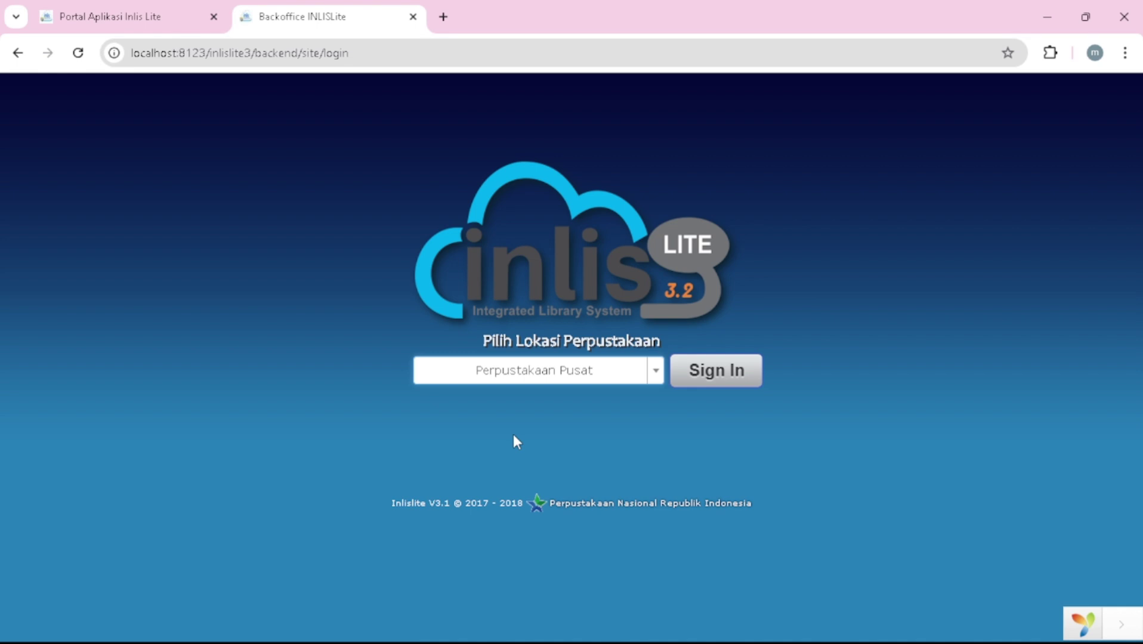
- Enter the Perpustakaan Pusat dashboard and expand the Akuisisi menu
click(707, 373)
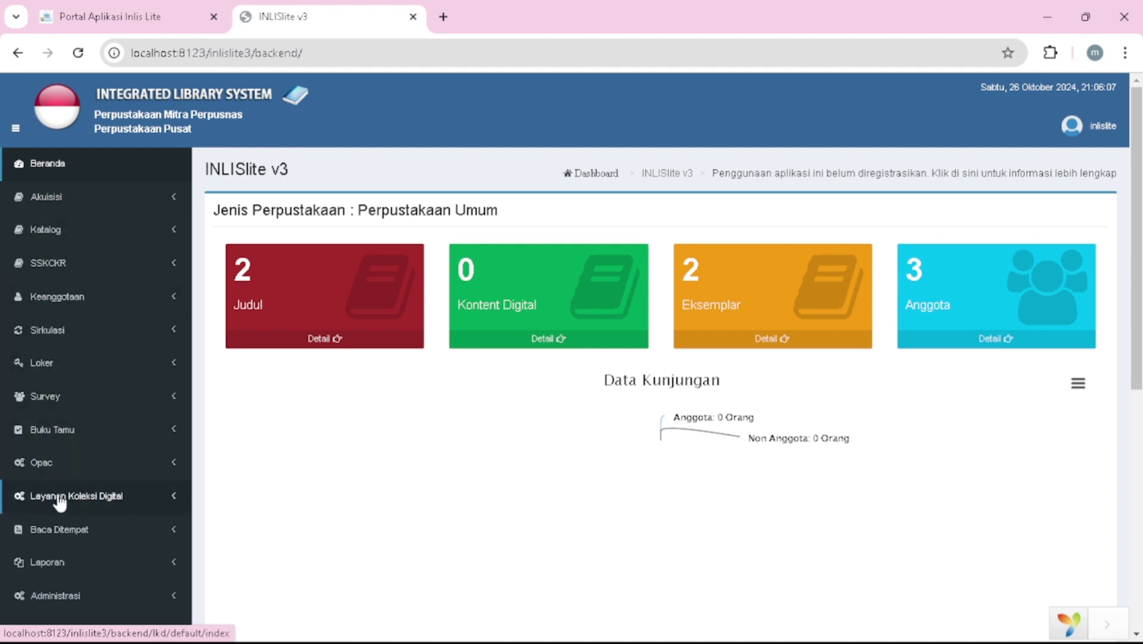
scroll(56, 500, down, 2)
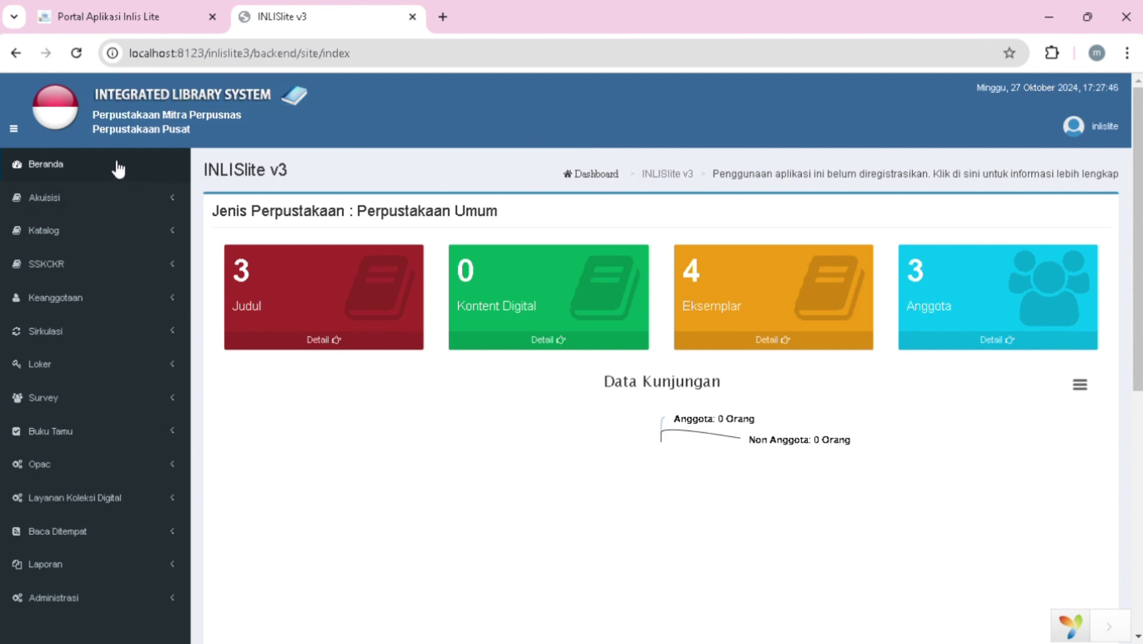
click(107, 173)
click(100, 199)
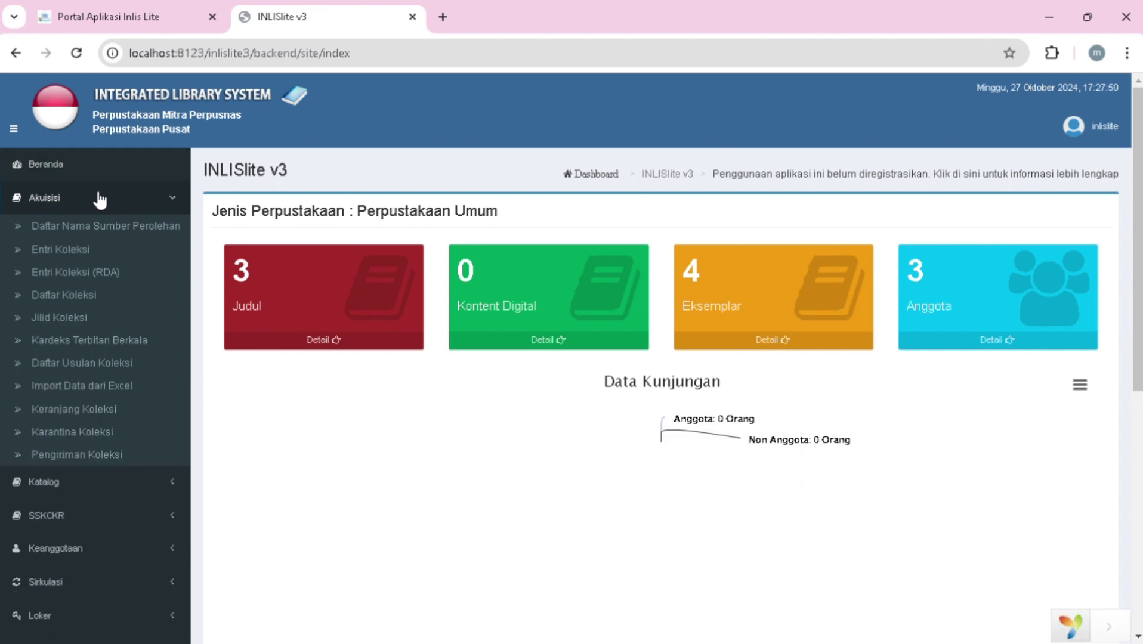
- Open Akuisisi > Entri Koleksi and set Jenis Bahan to Monograf
click(78, 251)
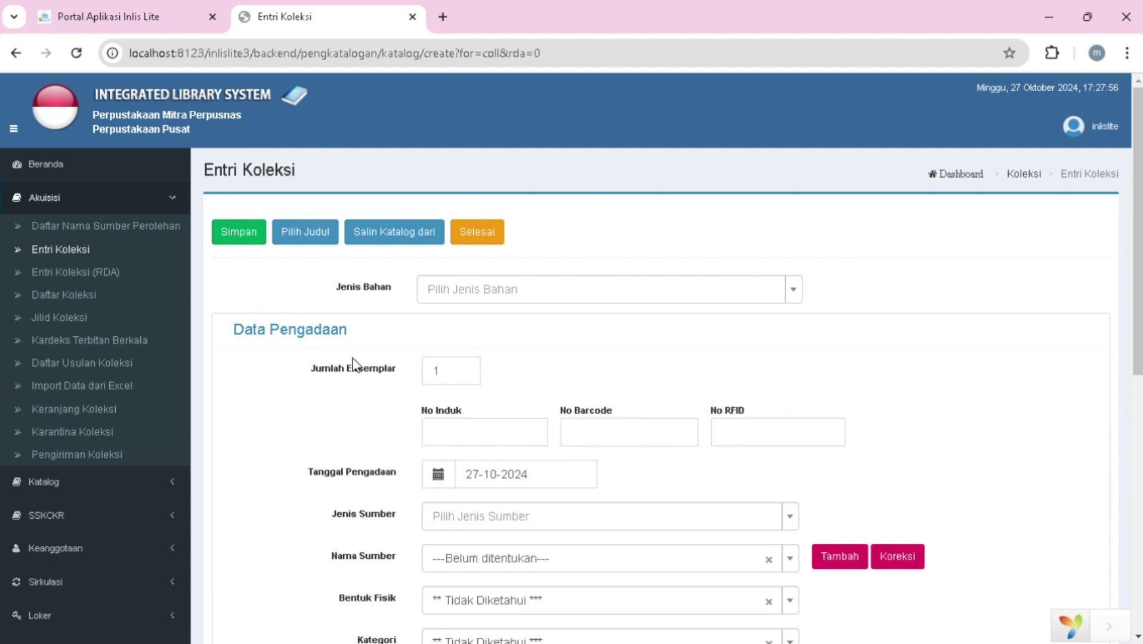
scroll(354, 364, down, 3)
scroll(354, 363, up, 3)
click(793, 291)
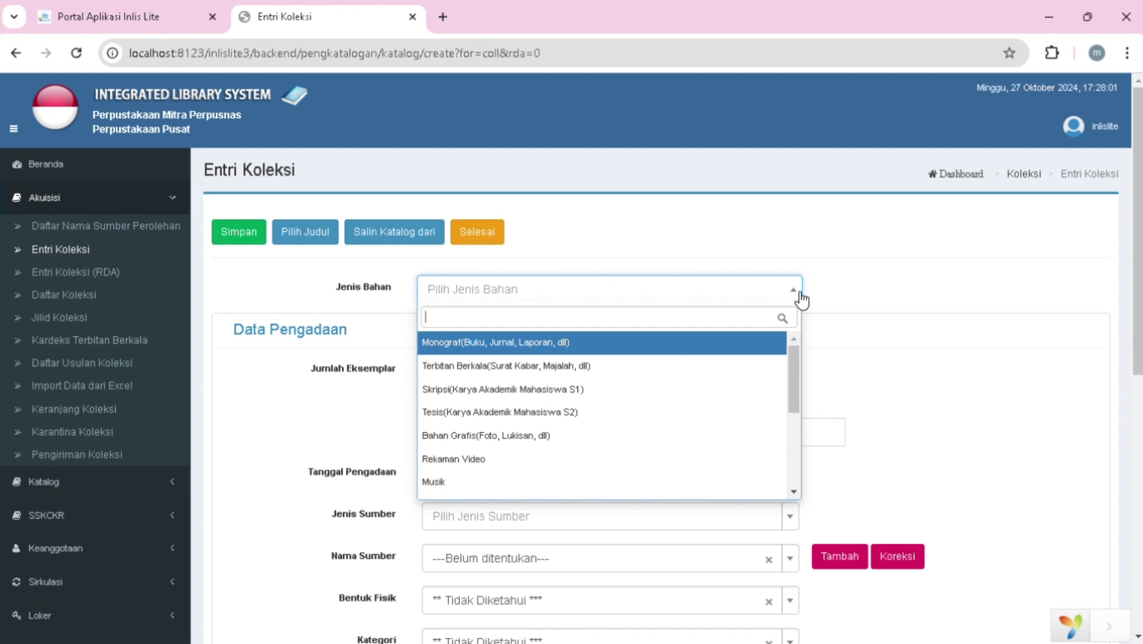
click(654, 343)
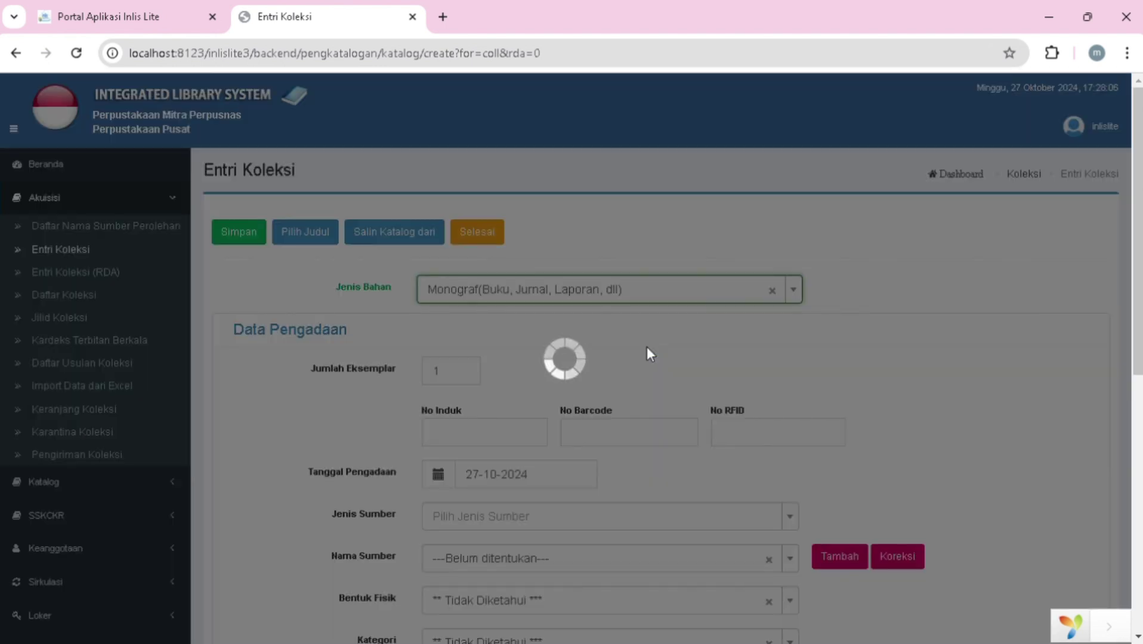
scroll(650, 354, down, 14)
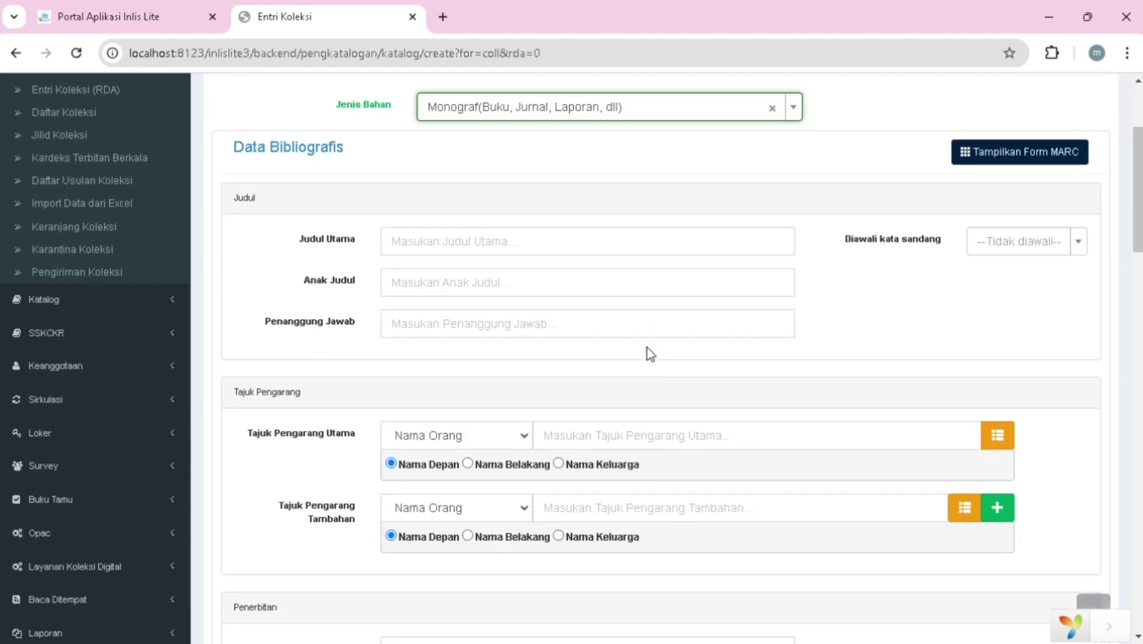
scroll(650, 355, down, 12)
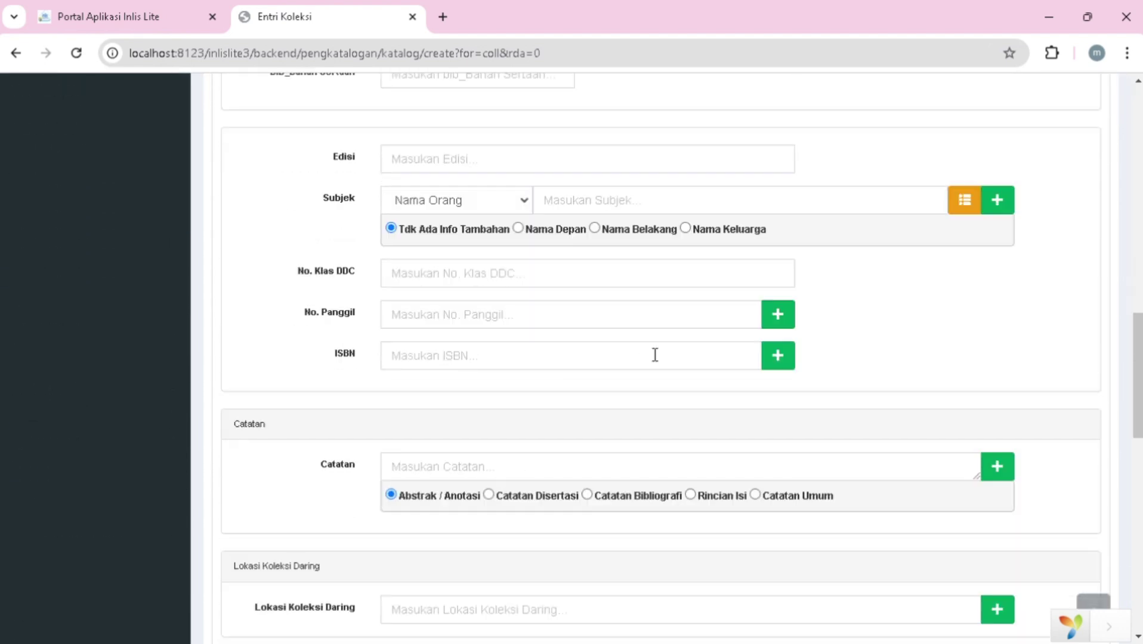
key(Home)
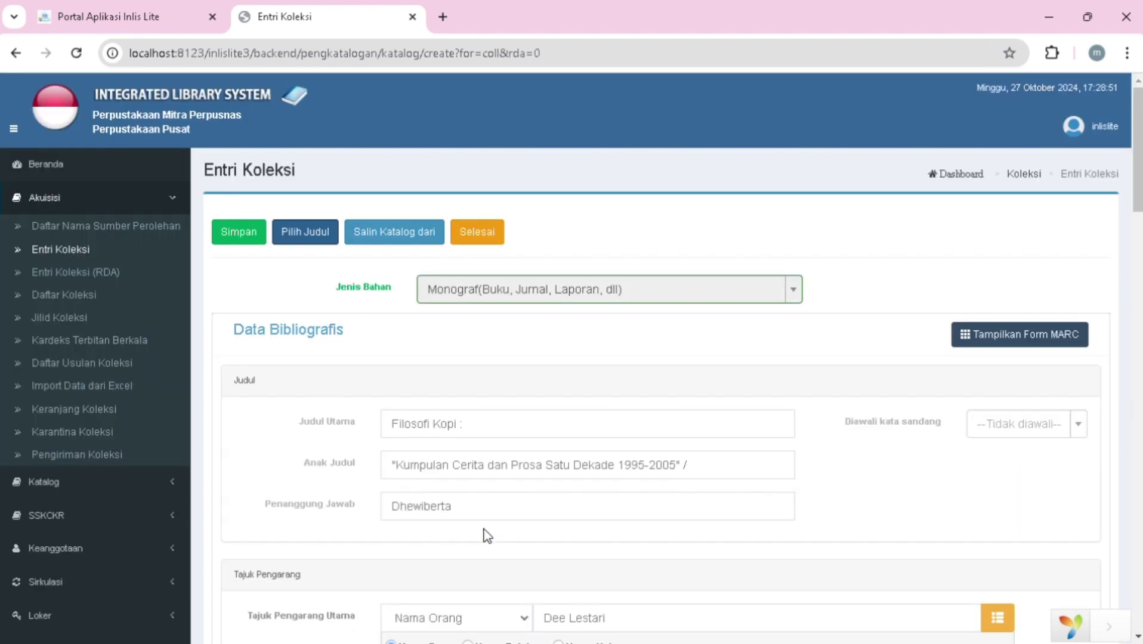
scroll(486, 536, down, 6)
scroll(488, 535, up, 6)
scroll(628, 329, down, 6)
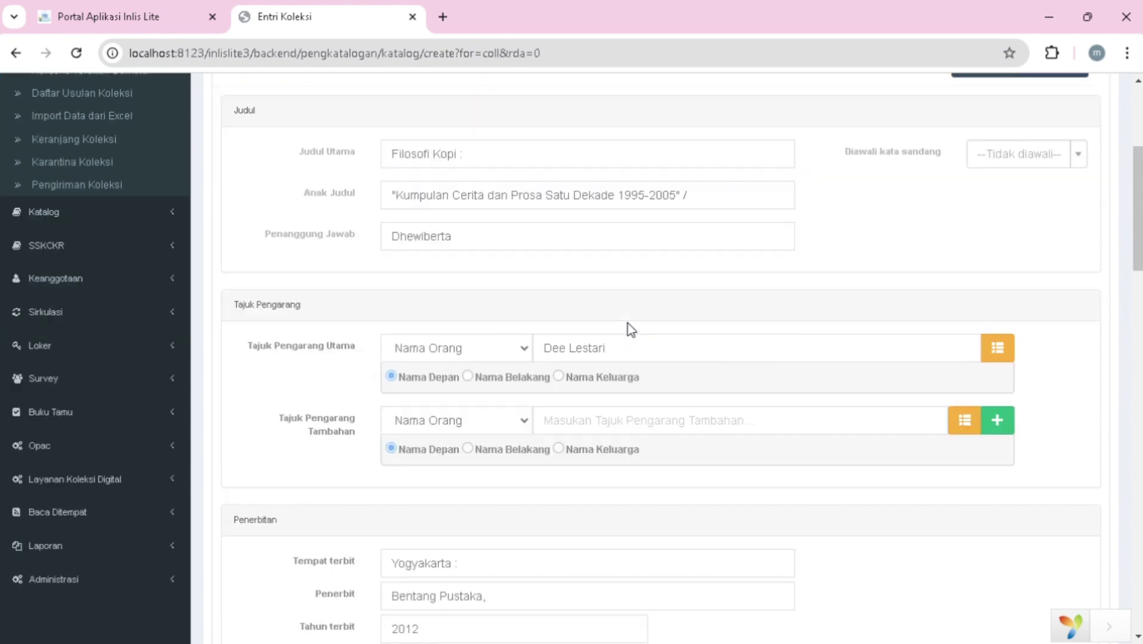
scroll(628, 325, down, 8)
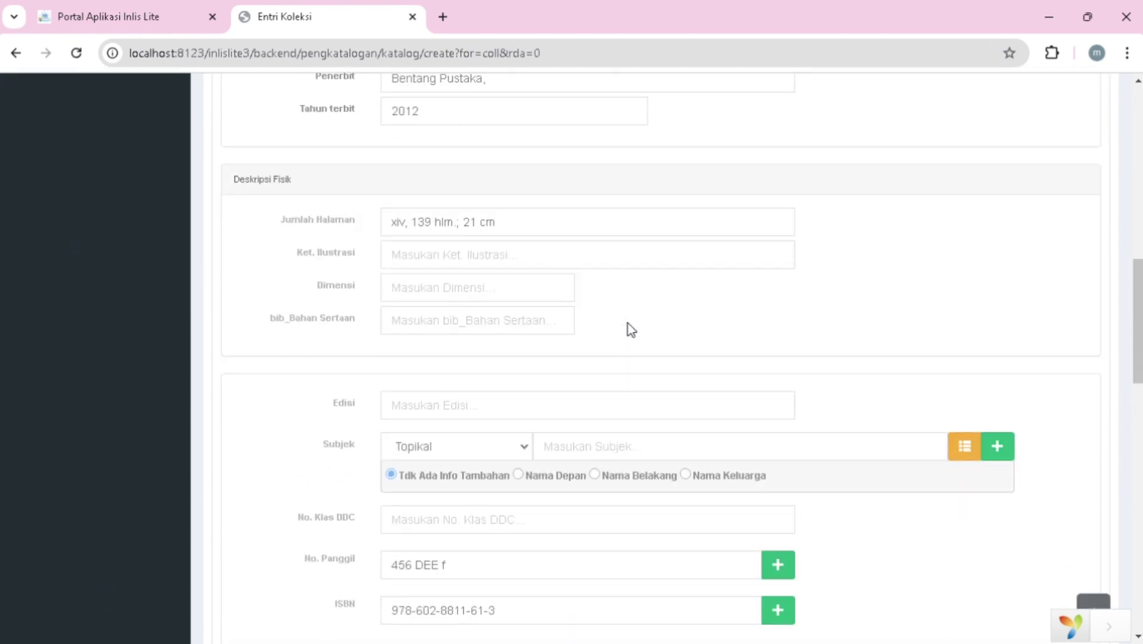
scroll(629, 328, down, 4)
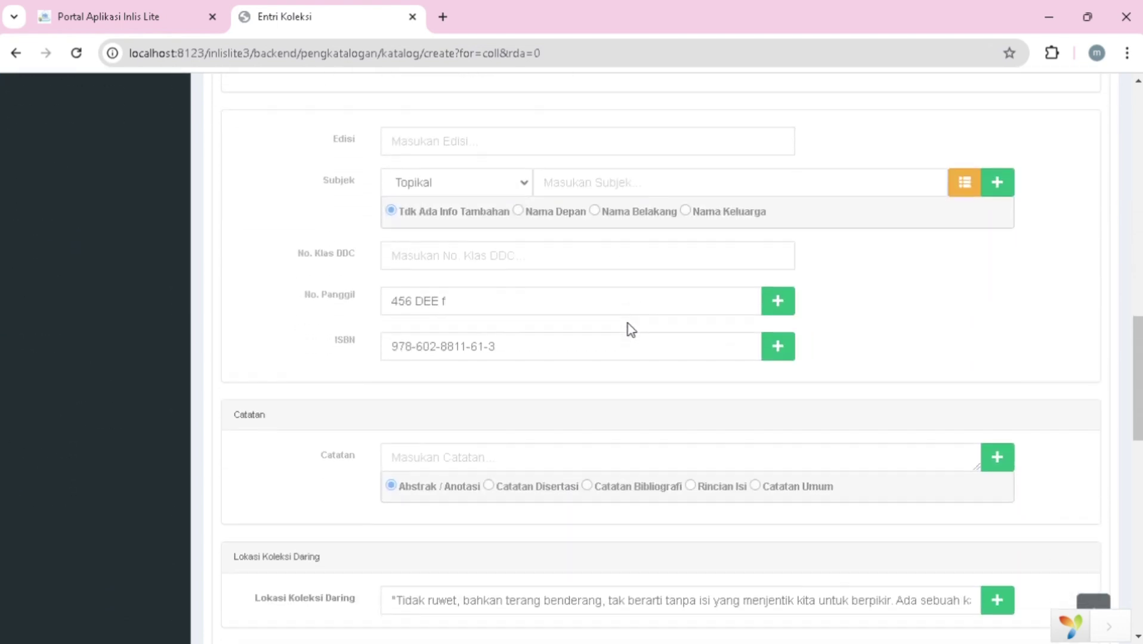
scroll(628, 325, down, 4)
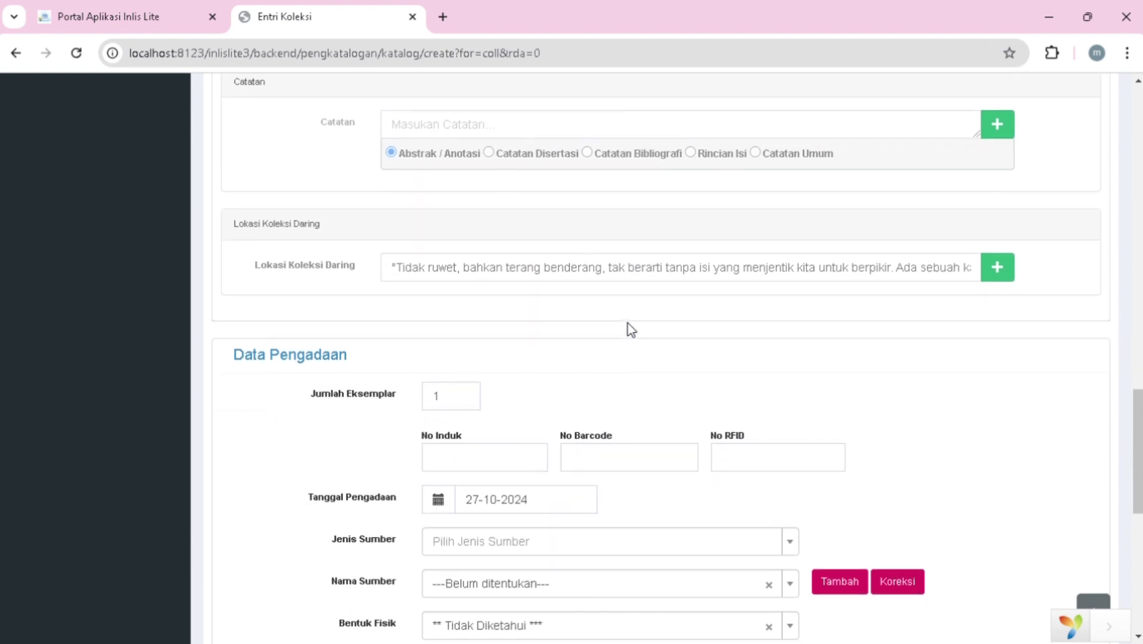
scroll(628, 323, down, 5)
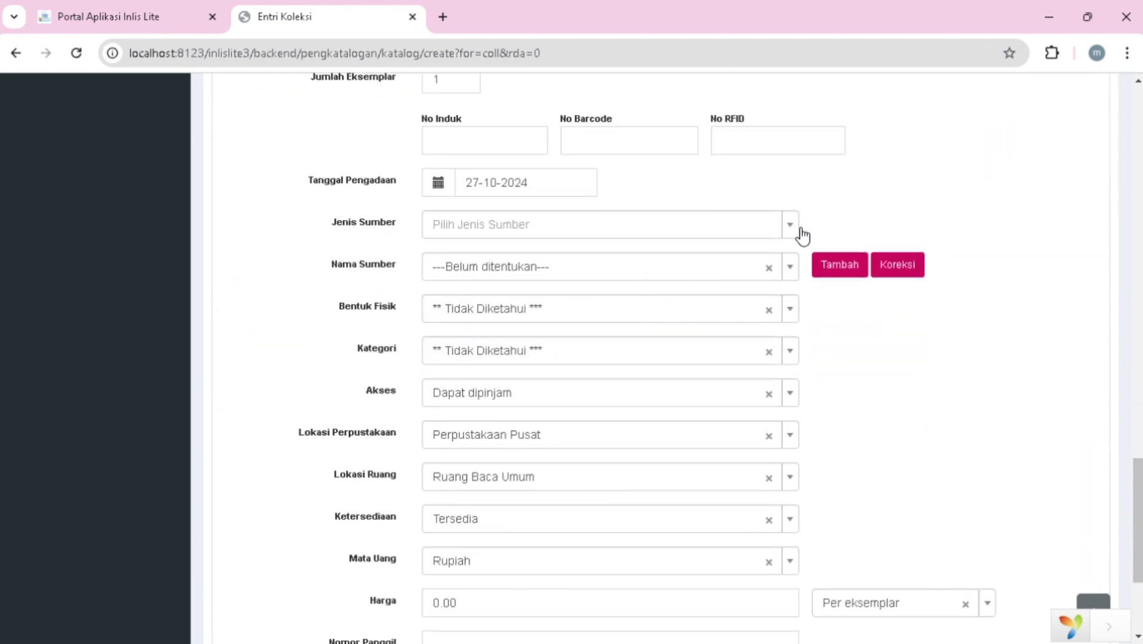
- Set the acquisition source to Pembelian and the acquisition date to 5 December 2023
click(797, 229)
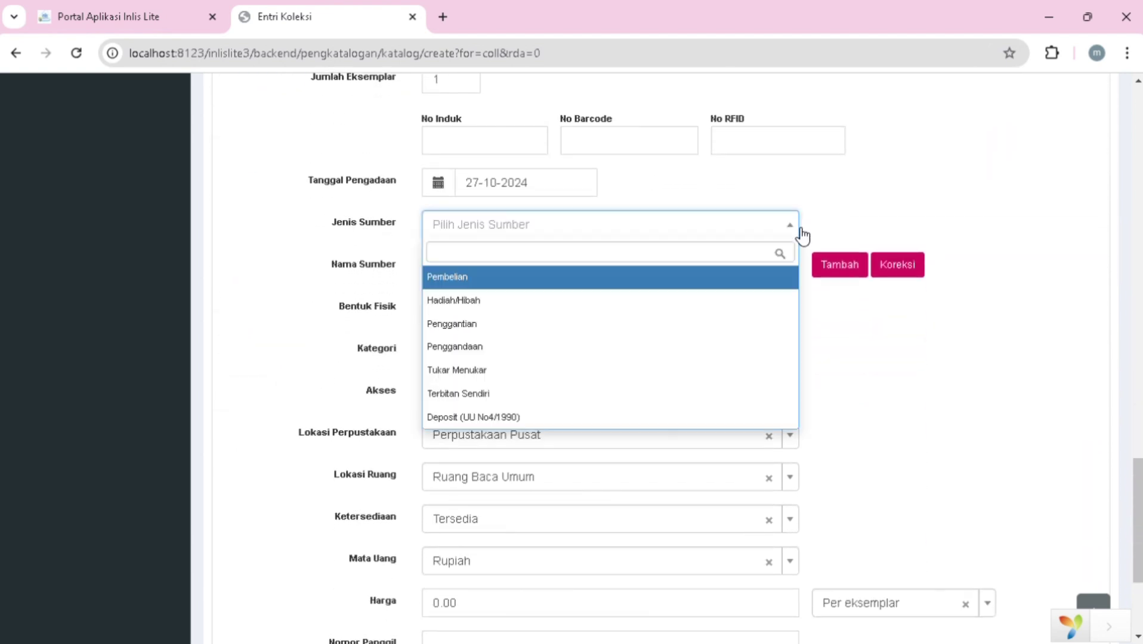
click(673, 280)
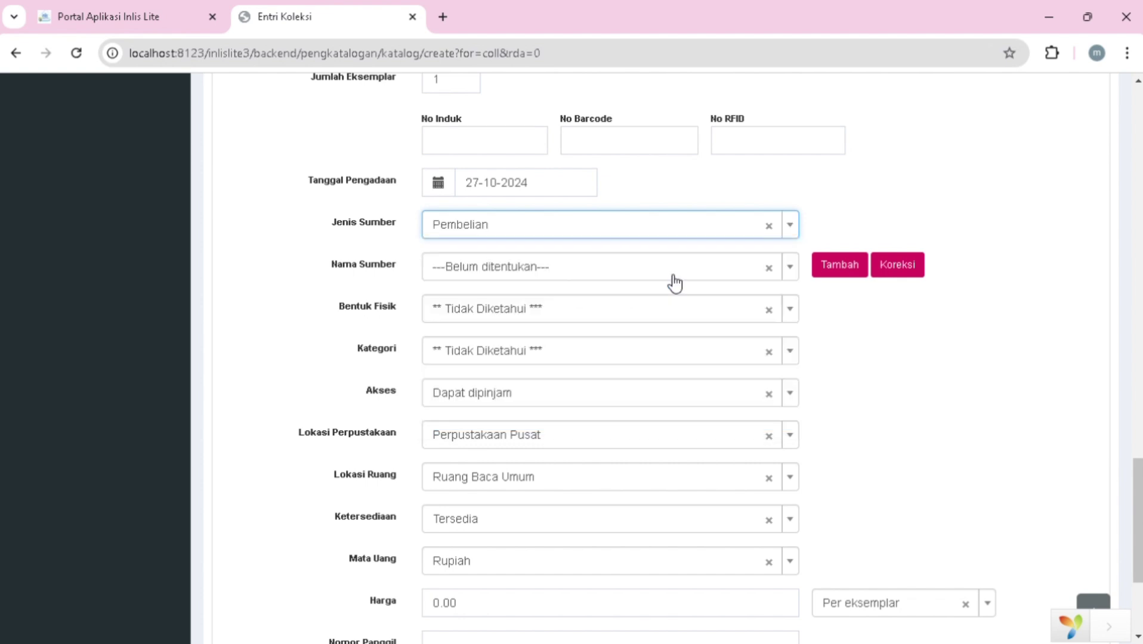
click(797, 274)
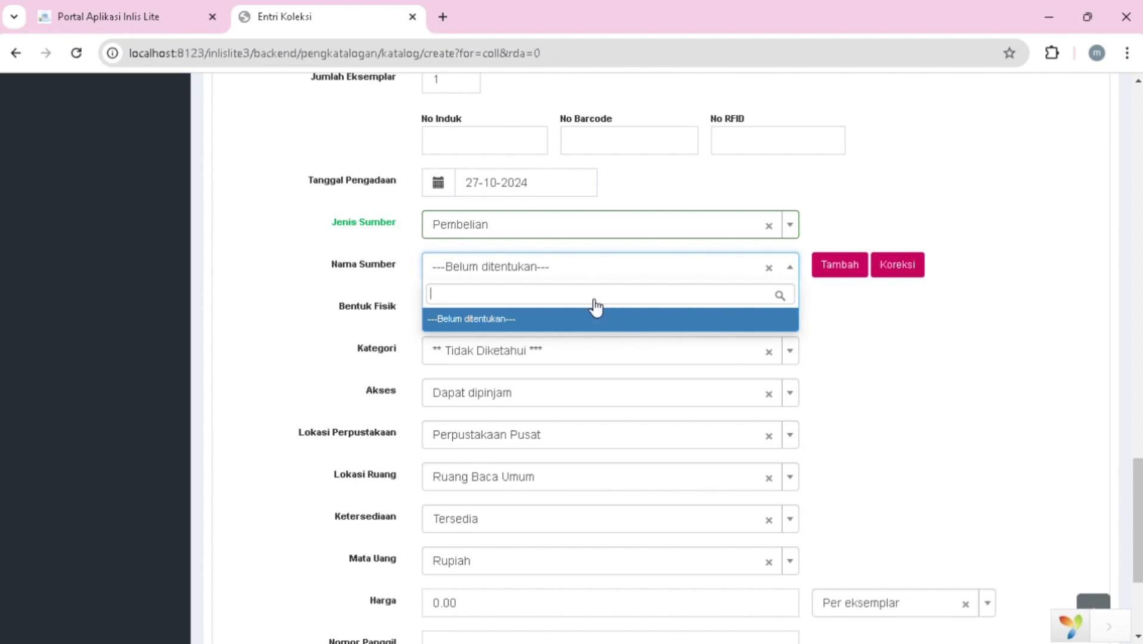
click(440, 186)
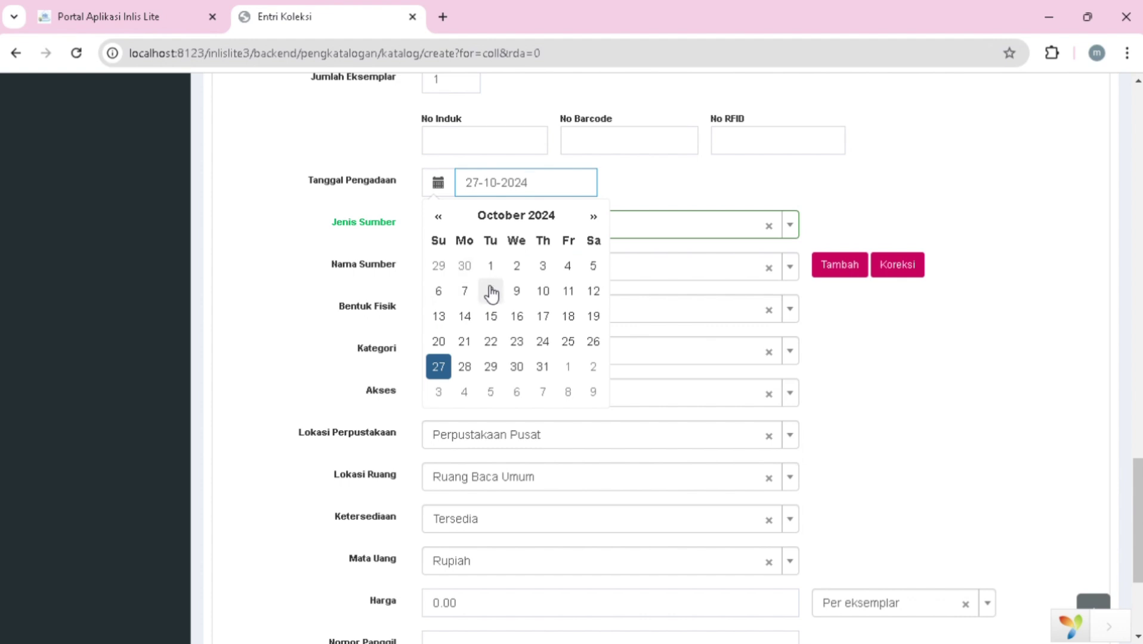
click(442, 218)
triple_click(441, 218)
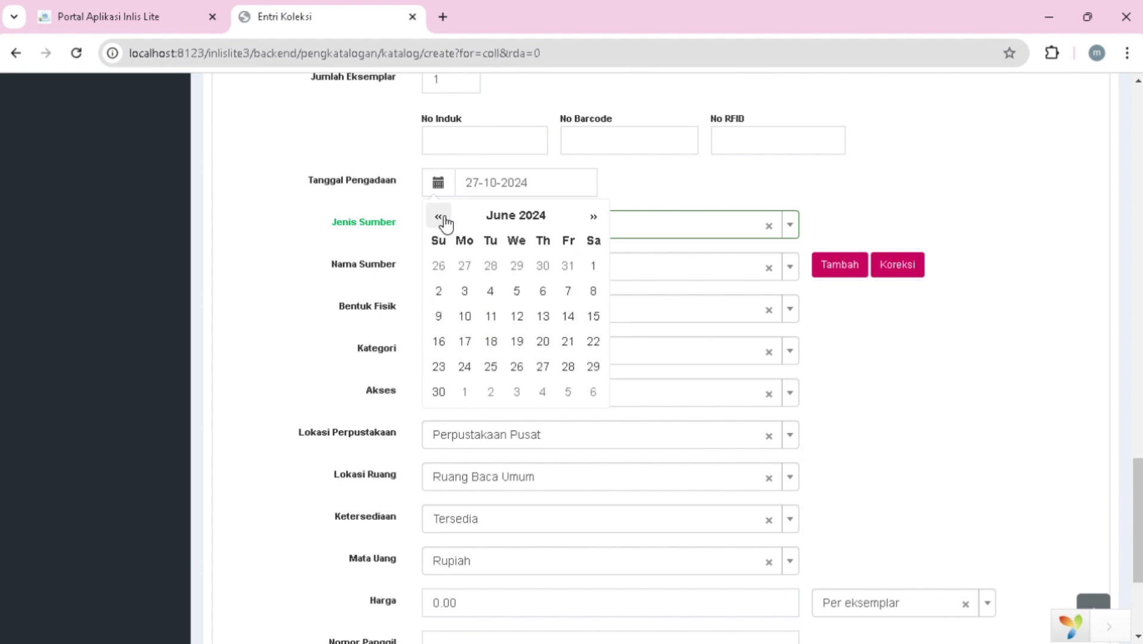
triple_click(441, 219)
click(441, 218)
double_click(441, 218)
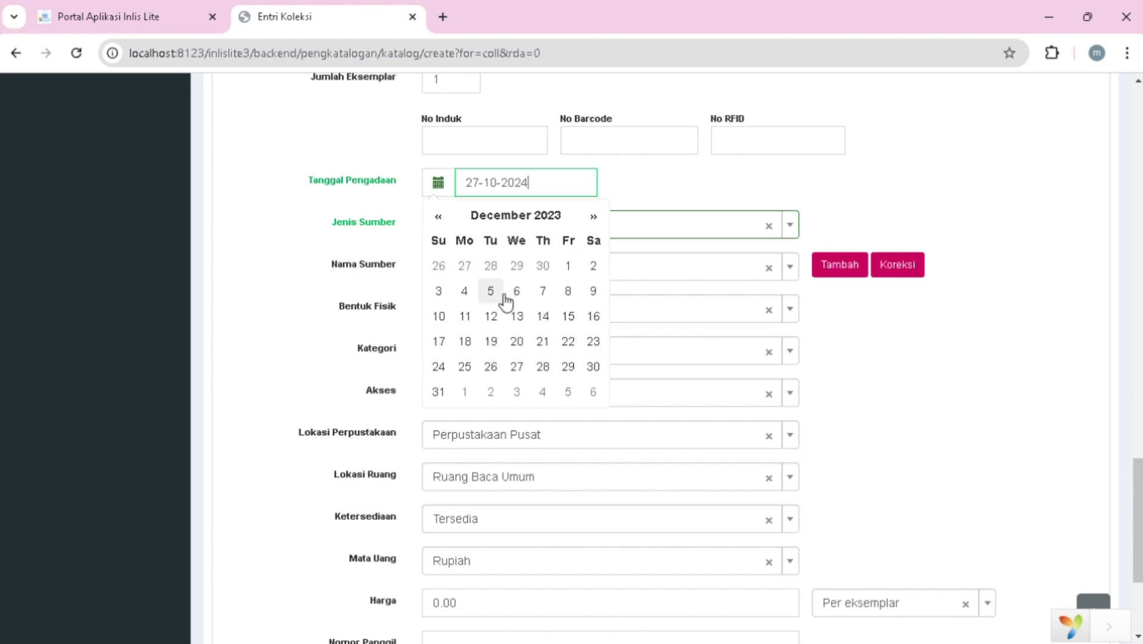
click(504, 296)
- Choose Buku as the physical form and Koleksi Umum as the collection category
scroll(594, 335, down, 1)
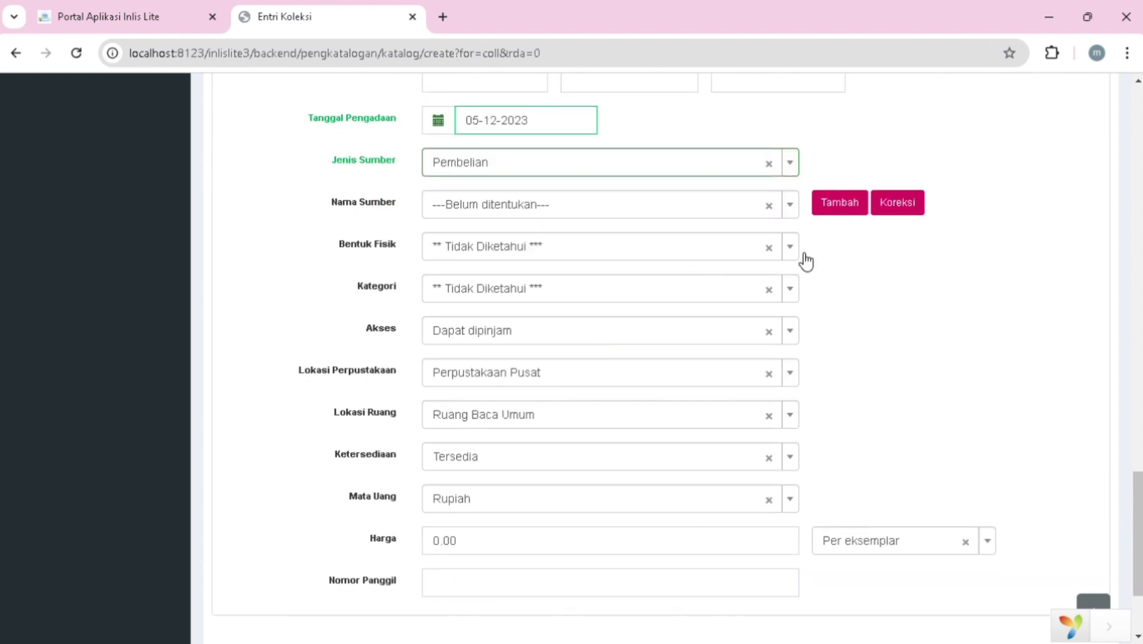
click(803, 253)
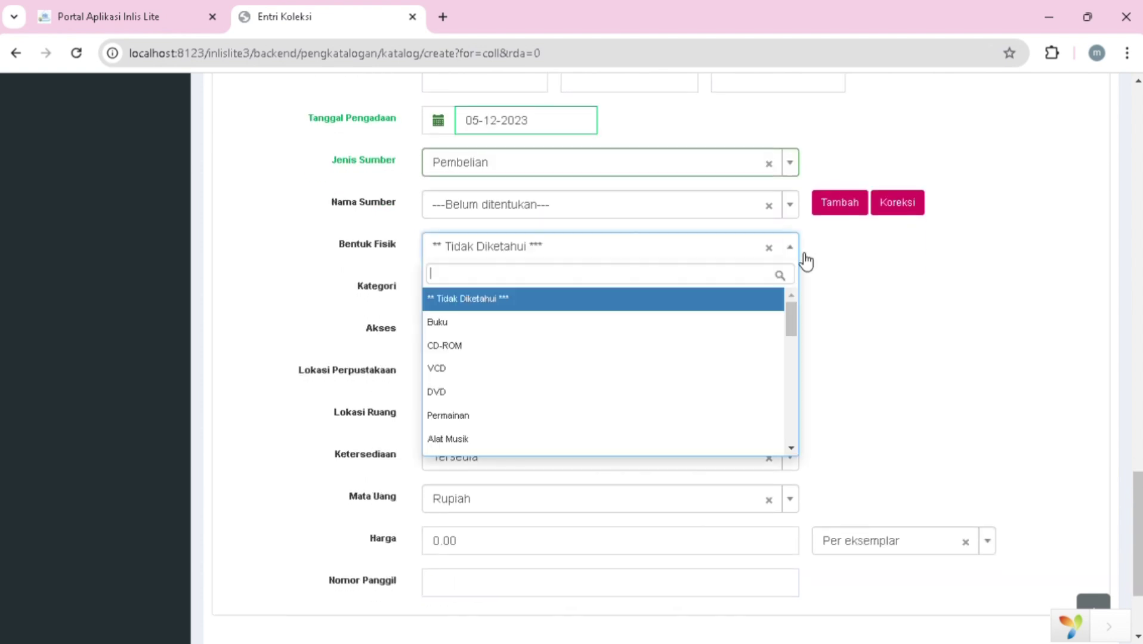
click(602, 329)
click(802, 295)
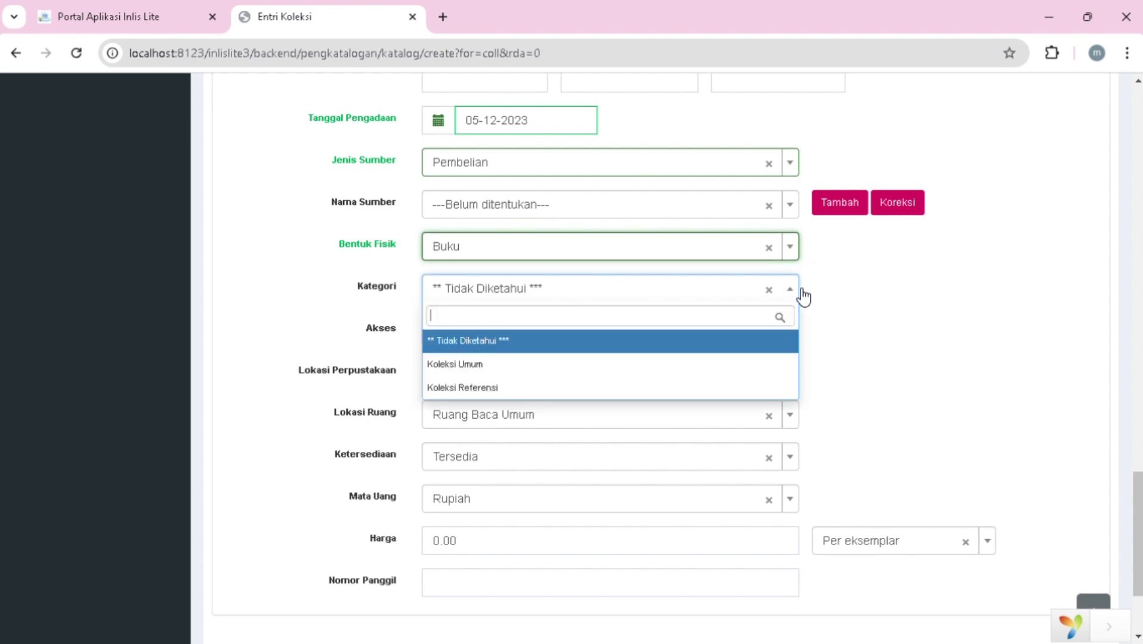
click(658, 369)
- Keep access as Dapat dipinjam and tick Tampil di OPAC for the copy
scroll(674, 334, down, 1)
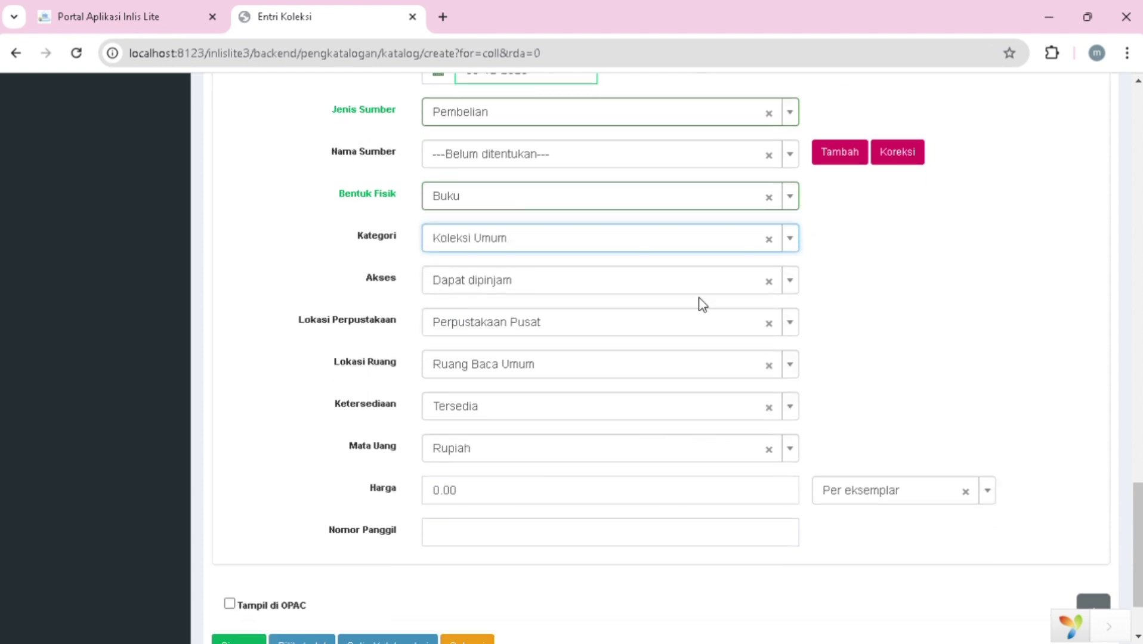
click(795, 291)
click(689, 333)
click(686, 329)
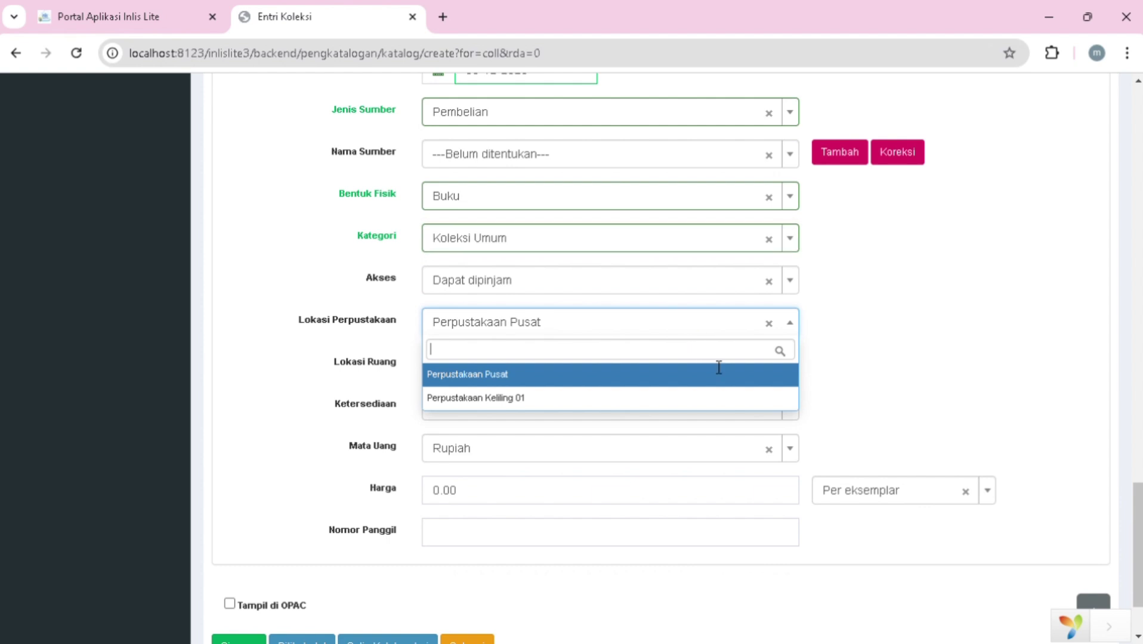
scroll(784, 502, down, 2)
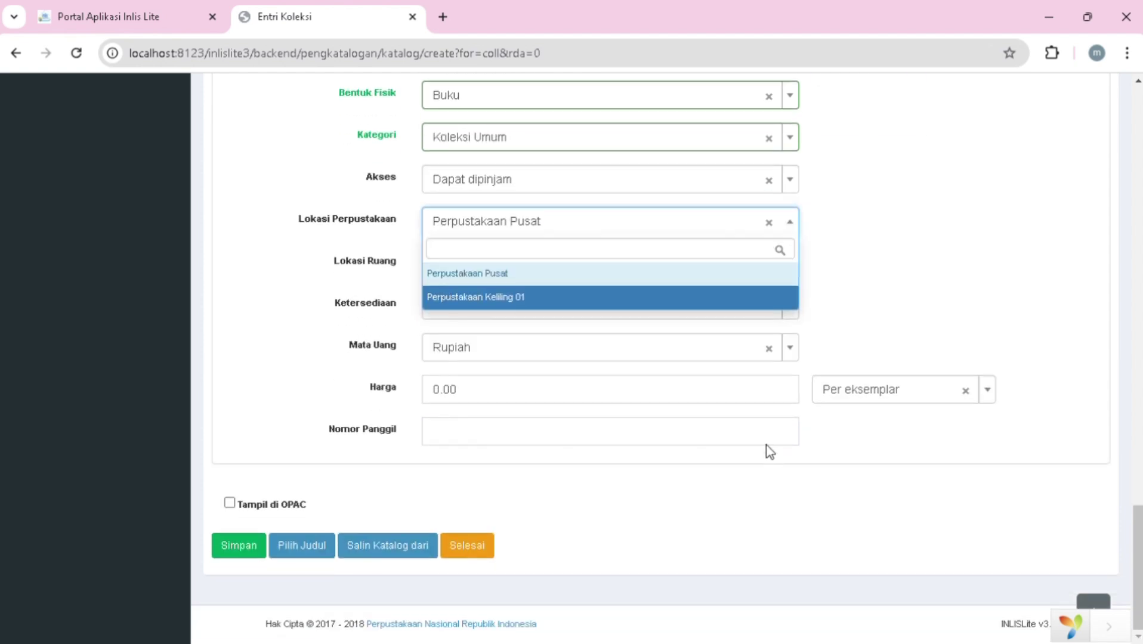
click(232, 515)
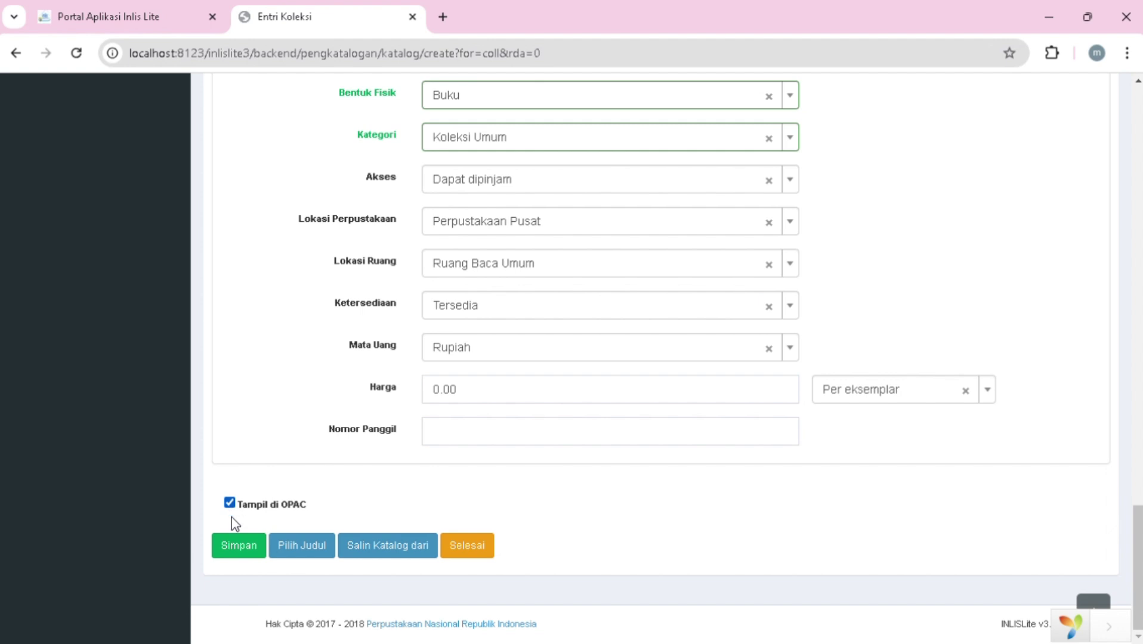
- Save the new collection copy with Simpan
click(241, 547)
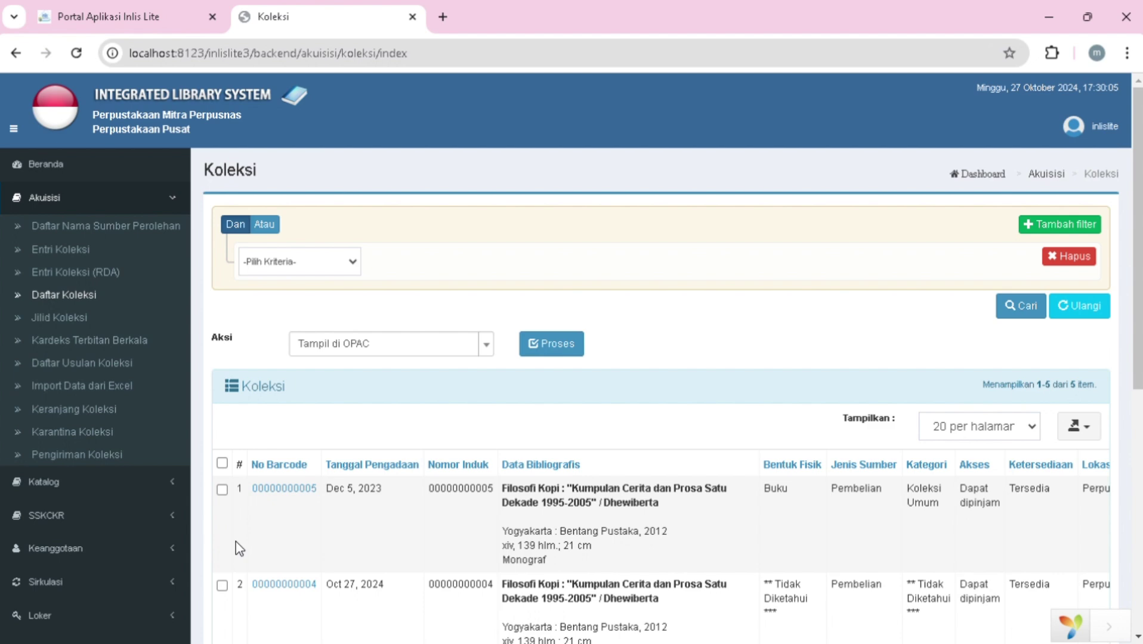
scroll(239, 548, down, 4)
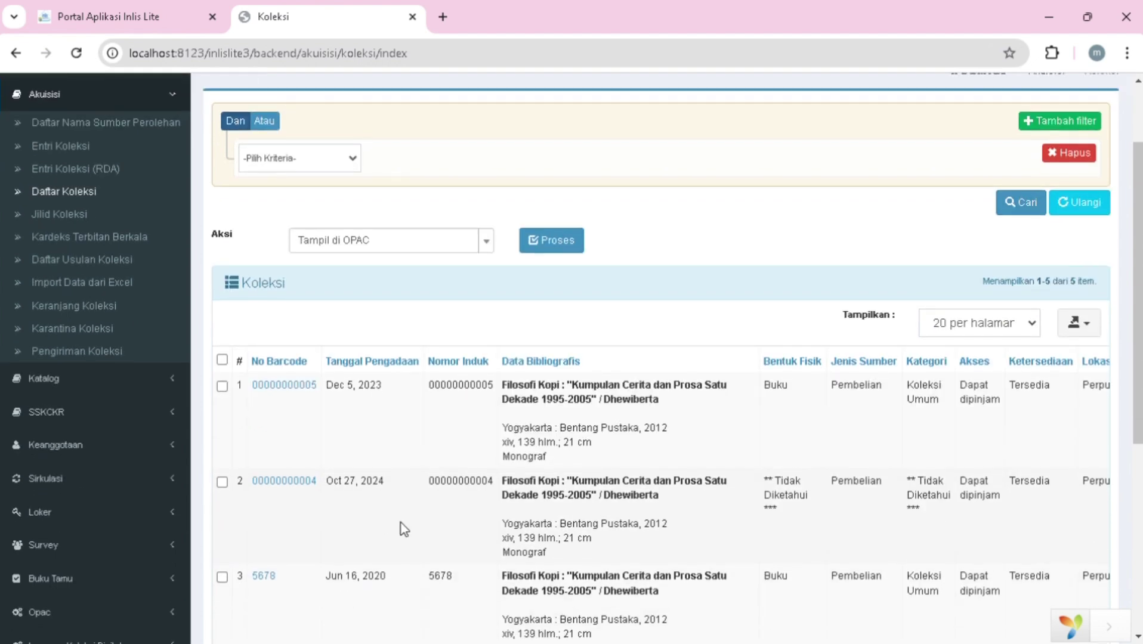
scroll(401, 527, down, 2)
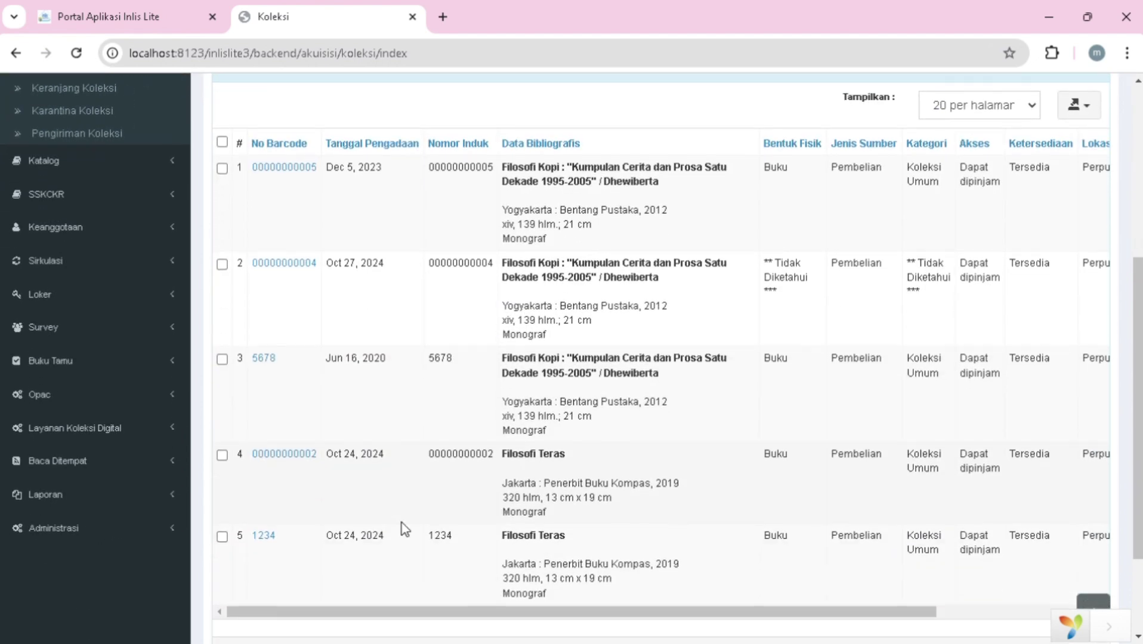
scroll(401, 527, up, 6)
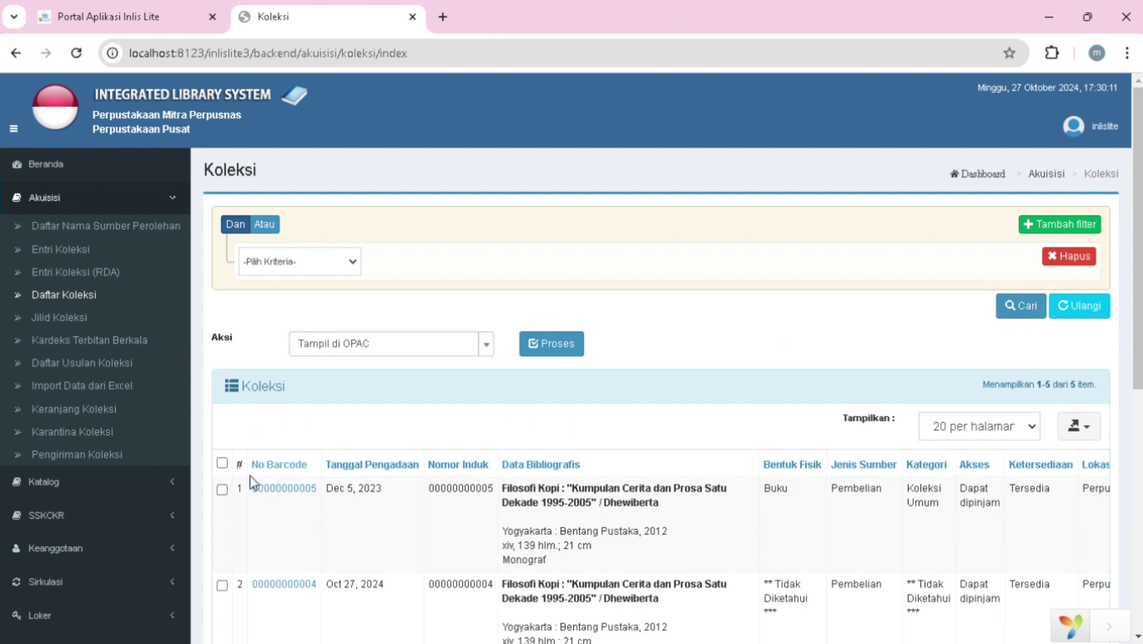
click(221, 490)
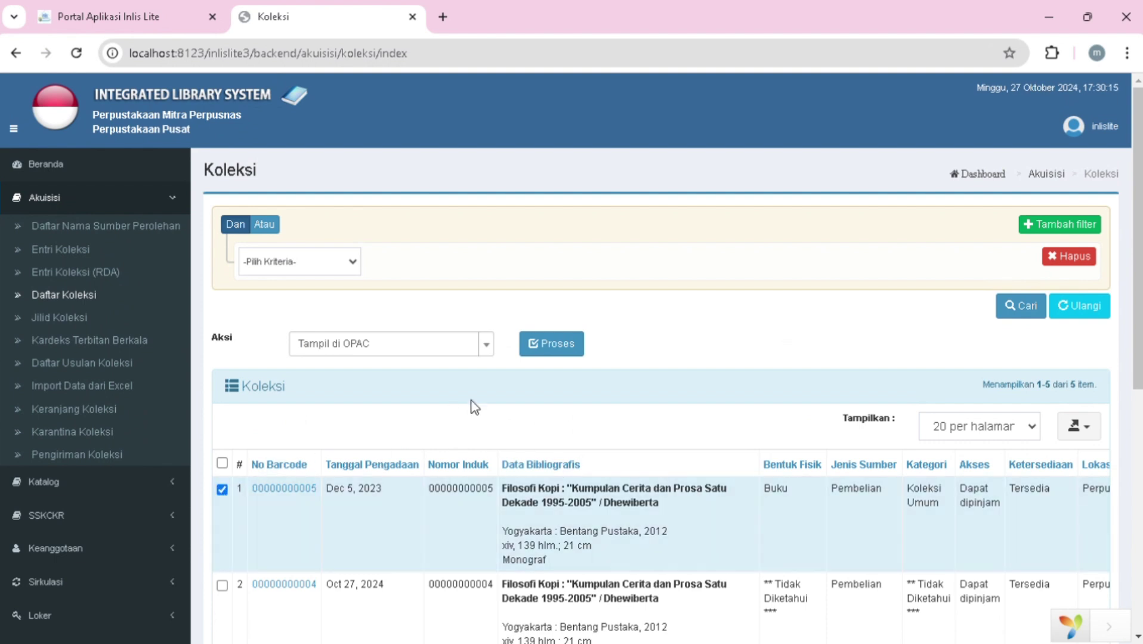
click(572, 344)
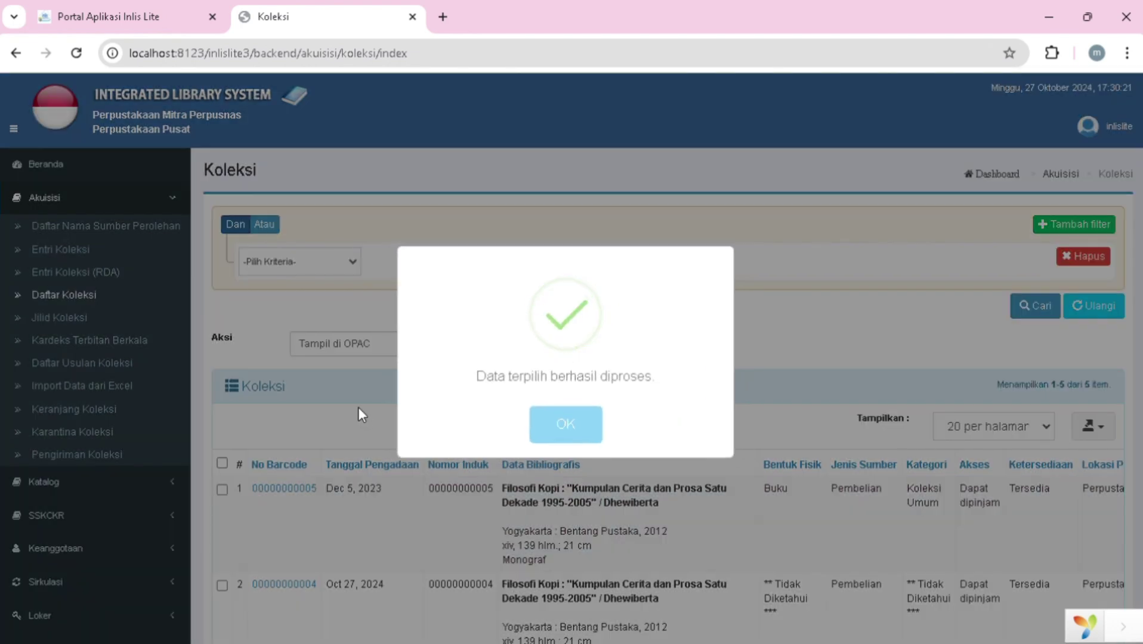
click(358, 408)
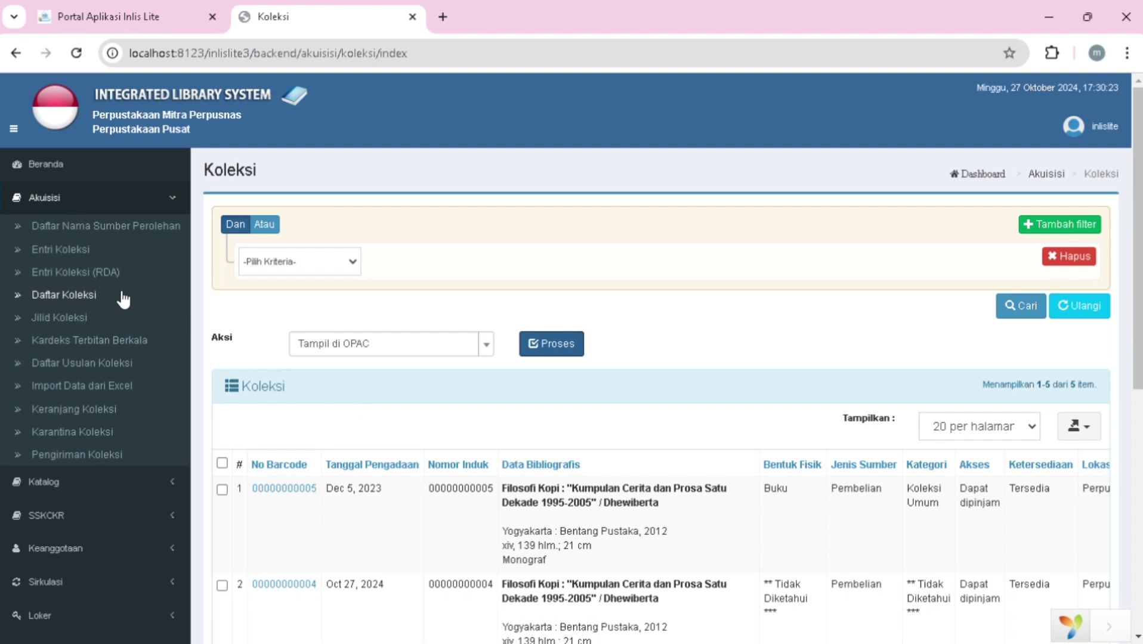
scroll(110, 414, down, 3)
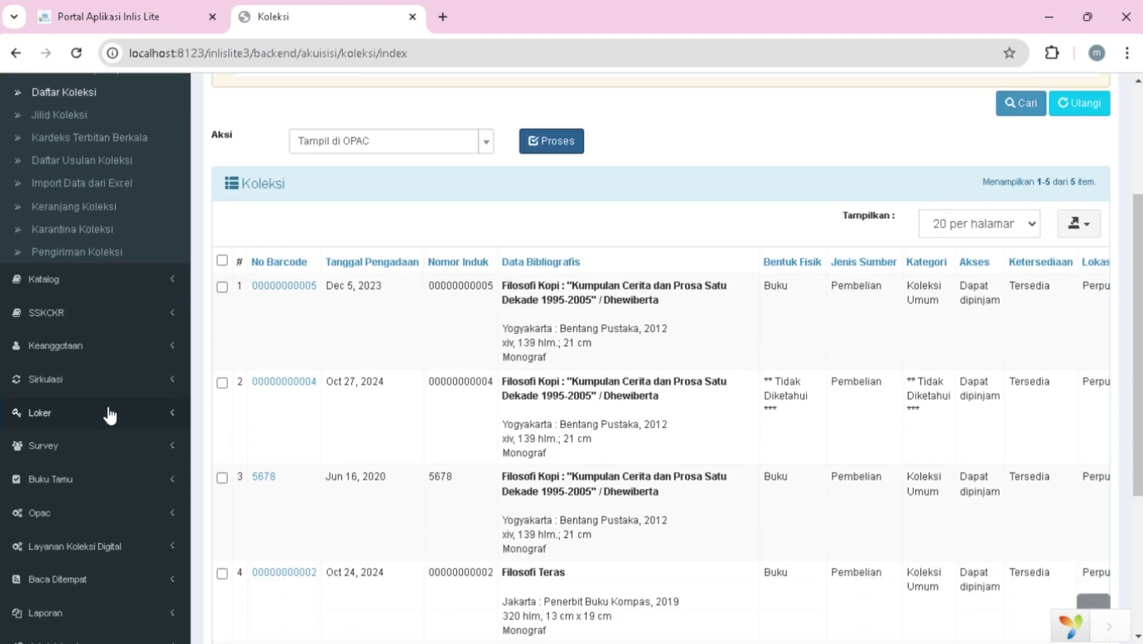
- Open Katalog > Entri Katalog to get a blank form with Jenis Bahan Monograf
click(117, 278)
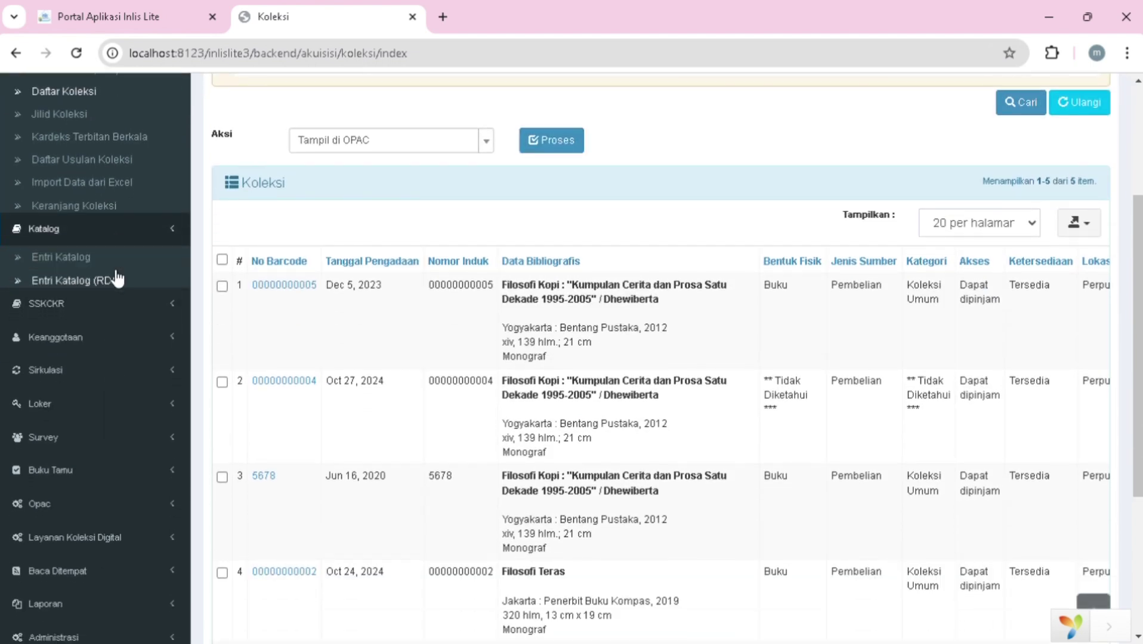
scroll(147, 226, up, 3)
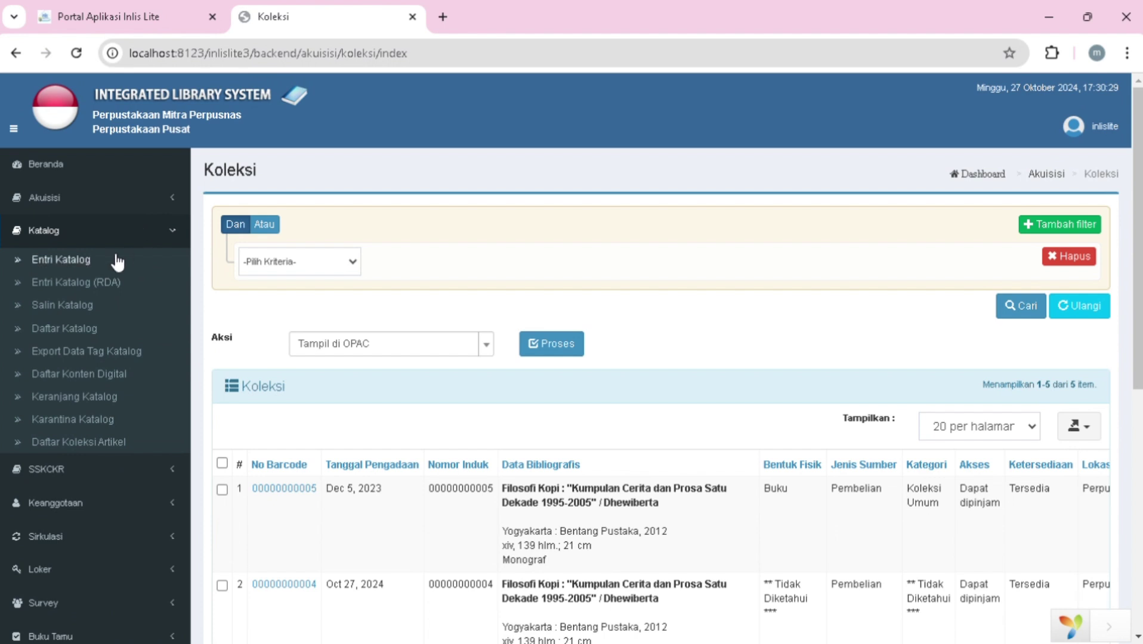
click(113, 266)
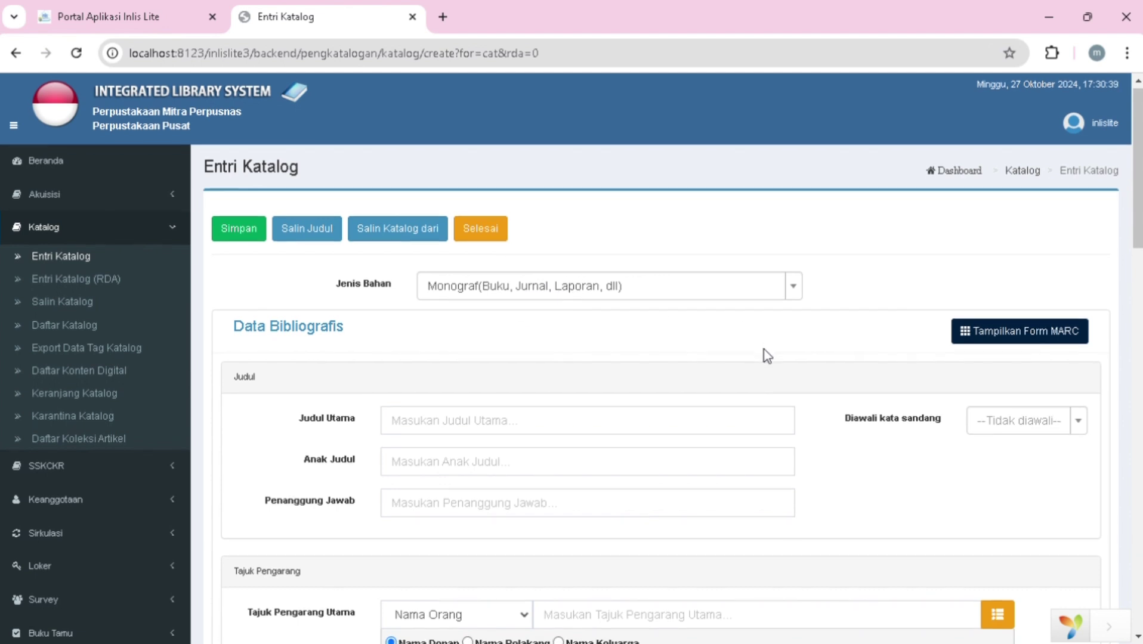
scroll(764, 354, down, 1)
scroll(595, 397, down, 8)
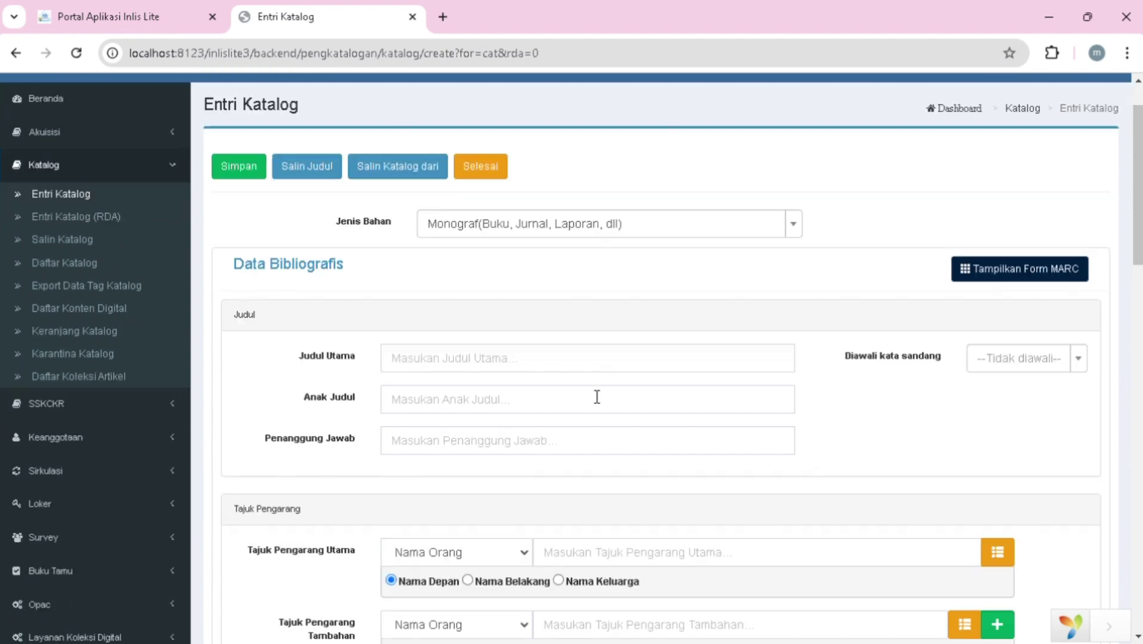
scroll(597, 397, down, 14)
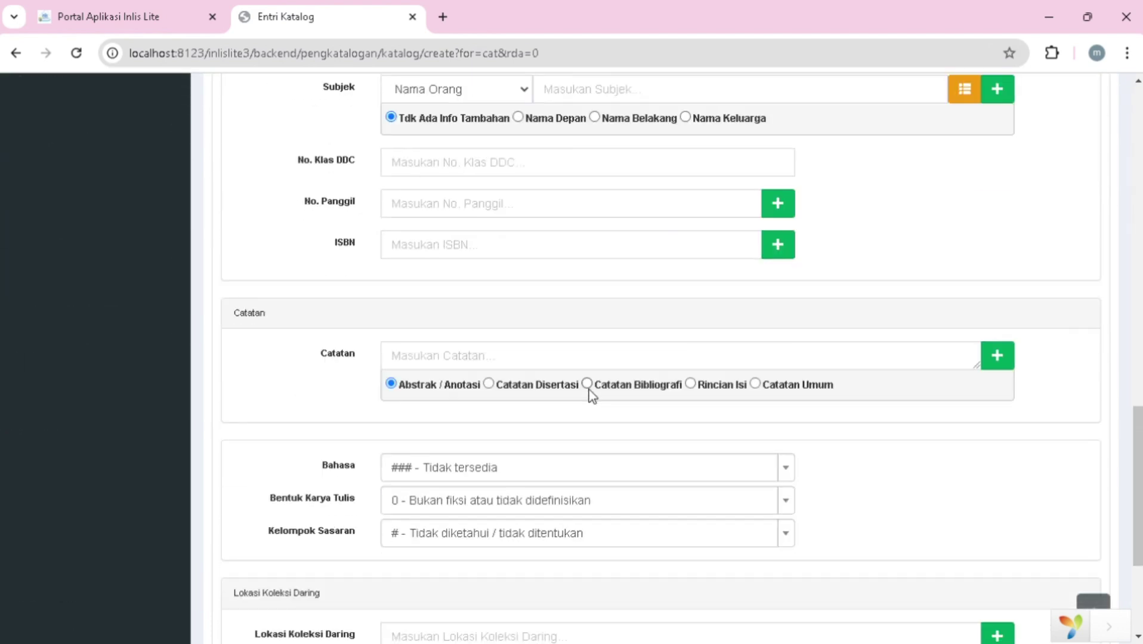
scroll(593, 397, up, 20)
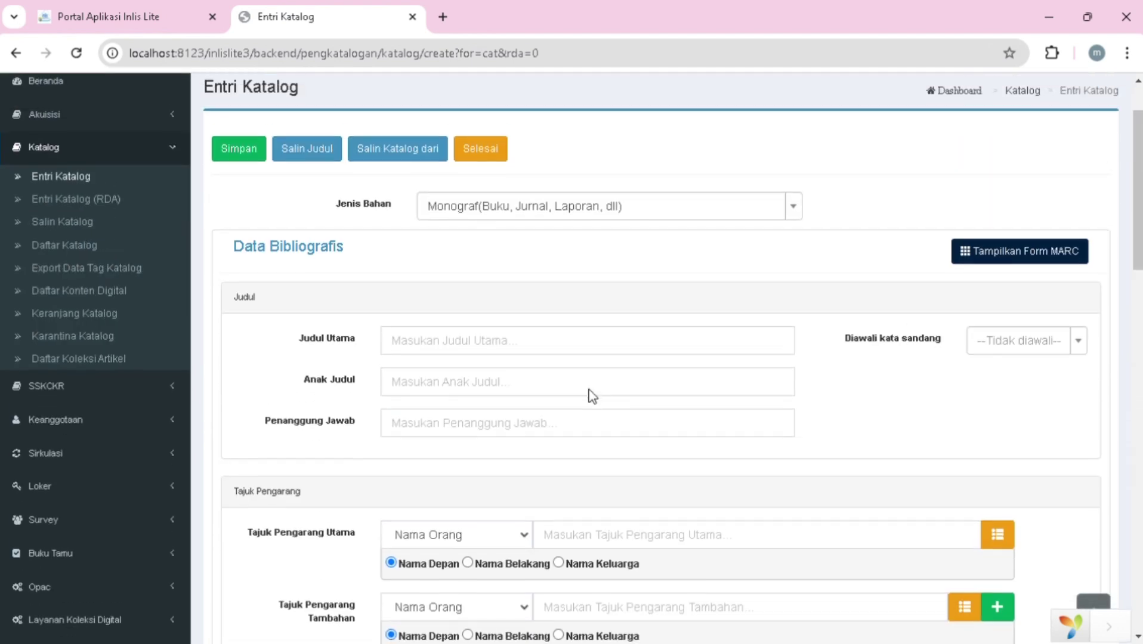
- Copy the existing Filosofi Kopi record into the catalogue entry form
click(337, 153)
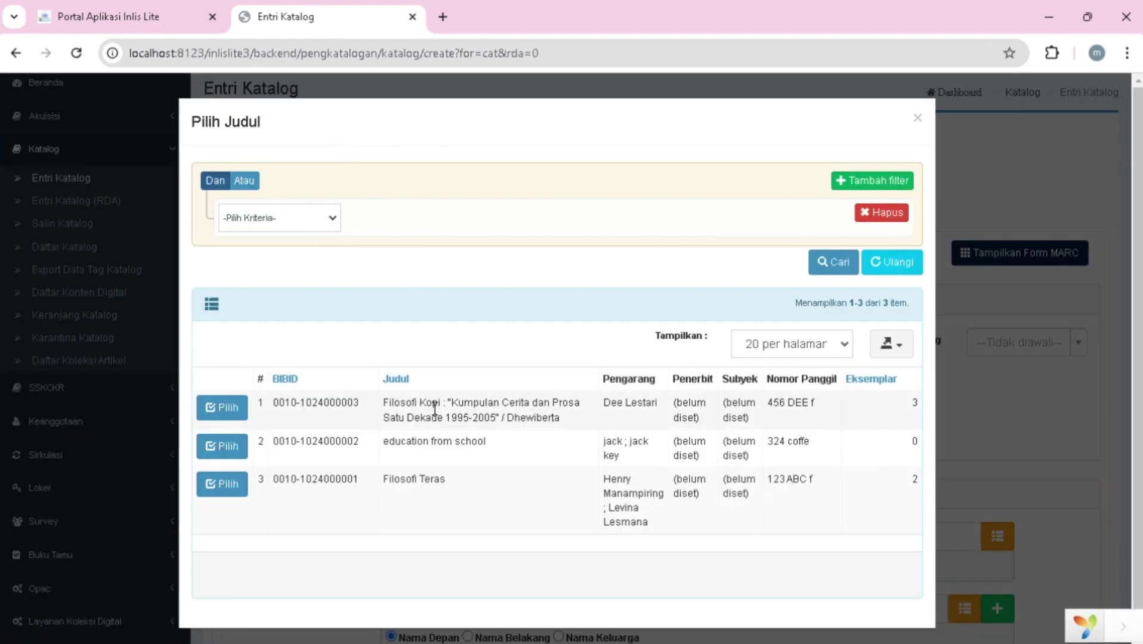
click(230, 407)
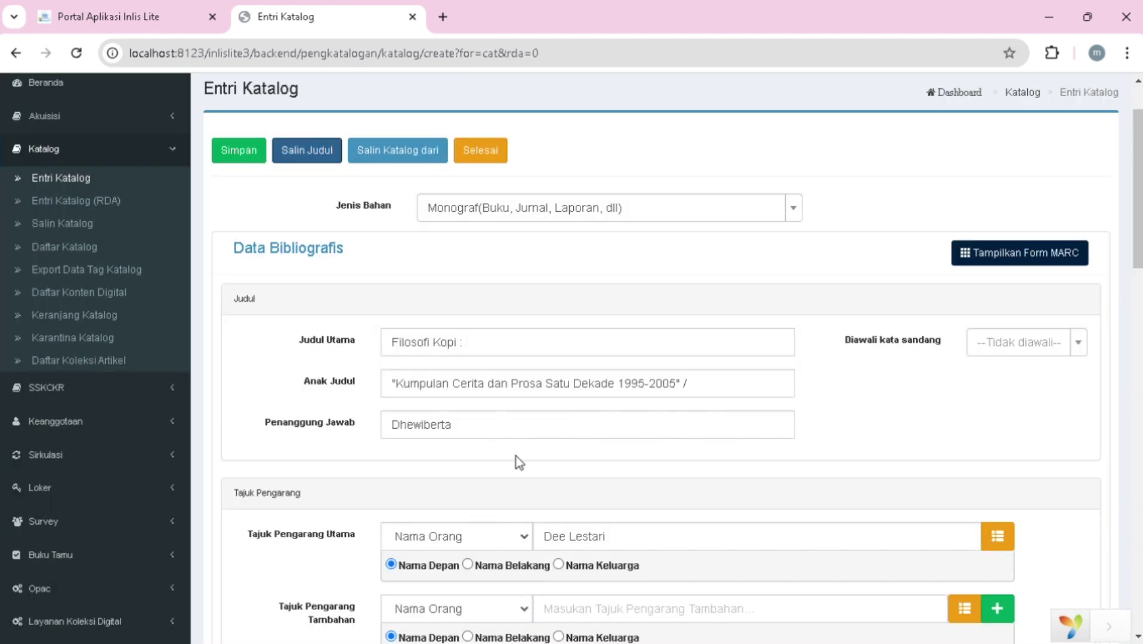
scroll(516, 456, down, 10)
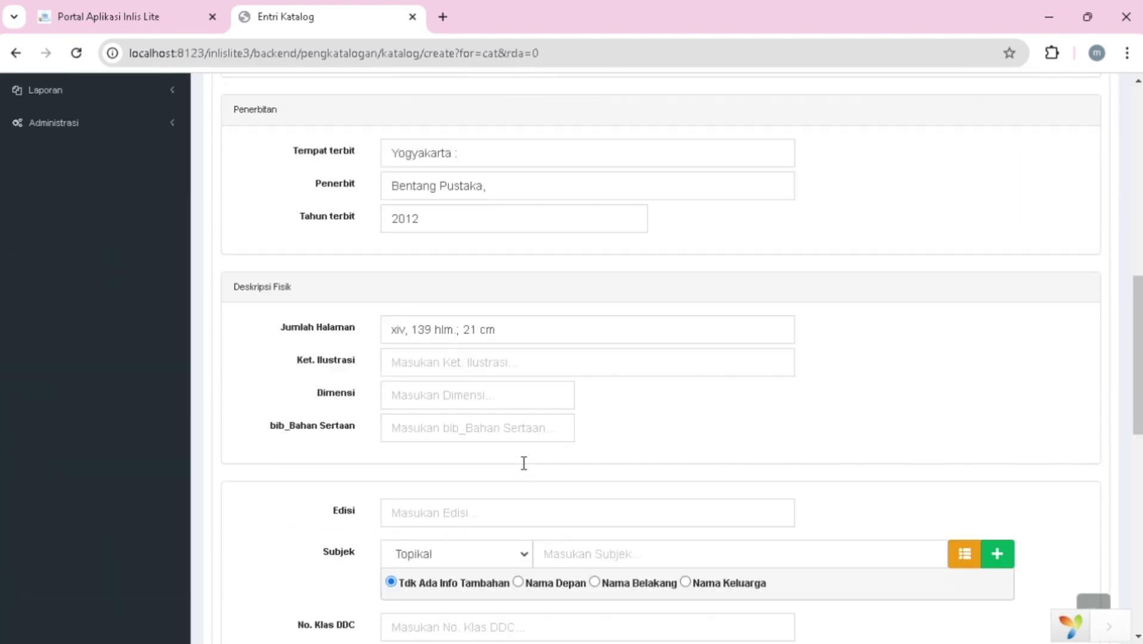
scroll(524, 464, down, 9)
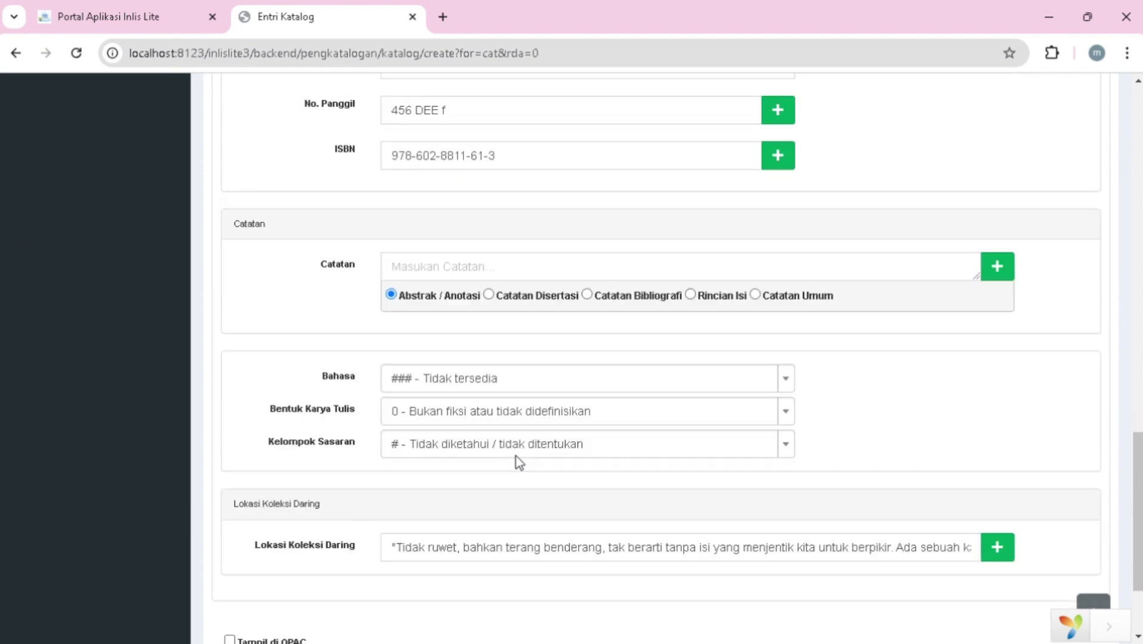
scroll(516, 456, down, 2)
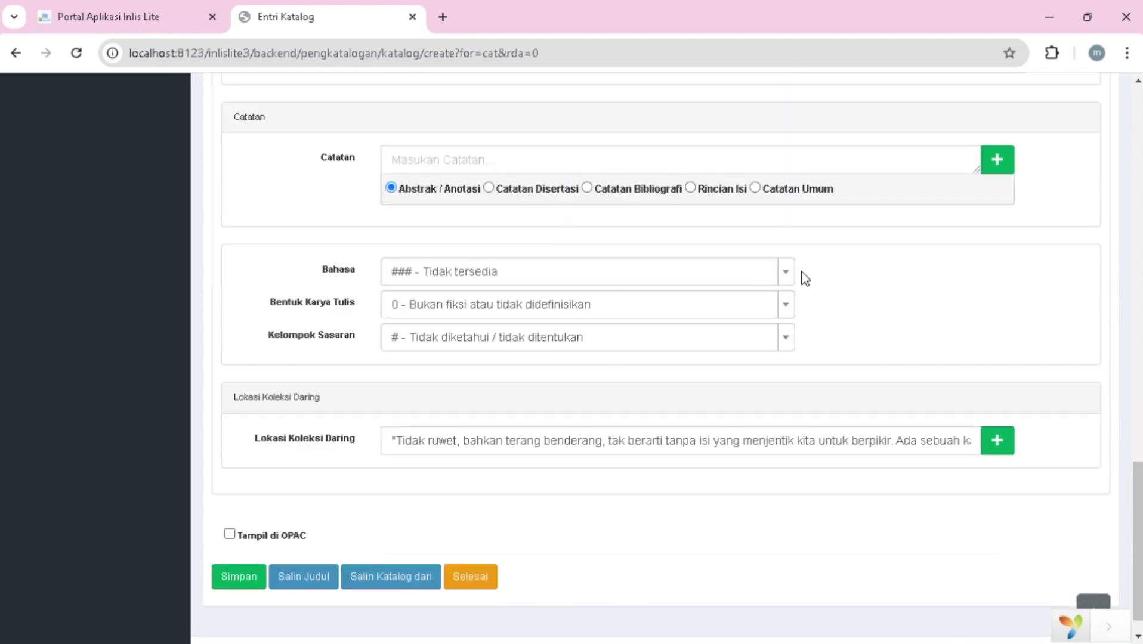
- Set Bahasa to 'ind - Indonesia' and Kelompok Sasaran to '# - Tidak diketahui'
click(789, 276)
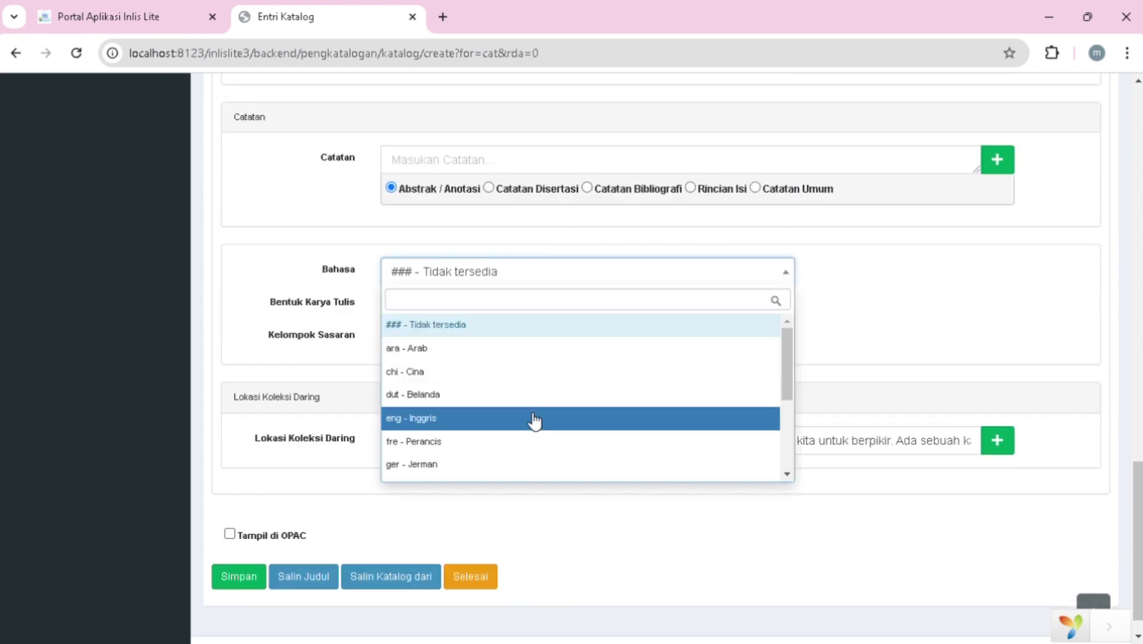
scroll(526, 440, down, 3)
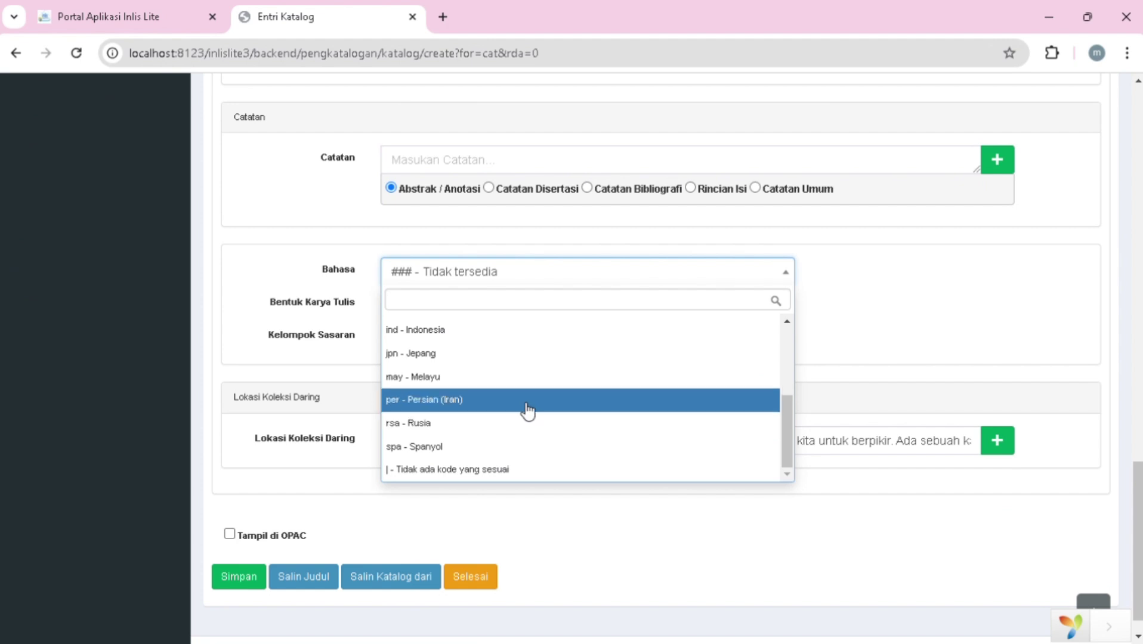
click(560, 330)
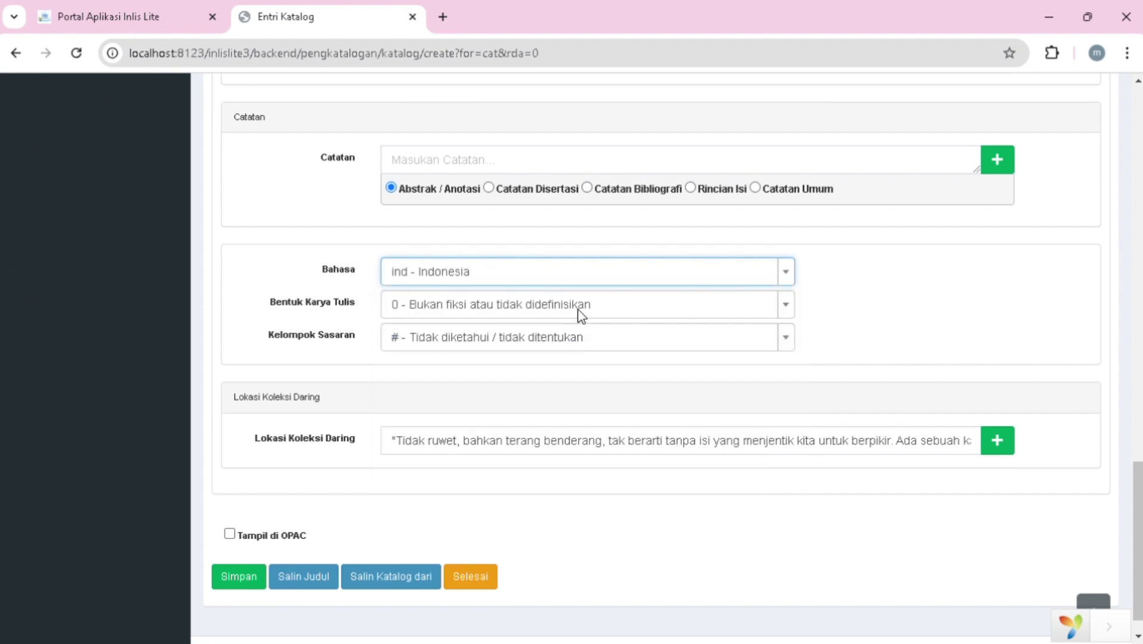
click(790, 349)
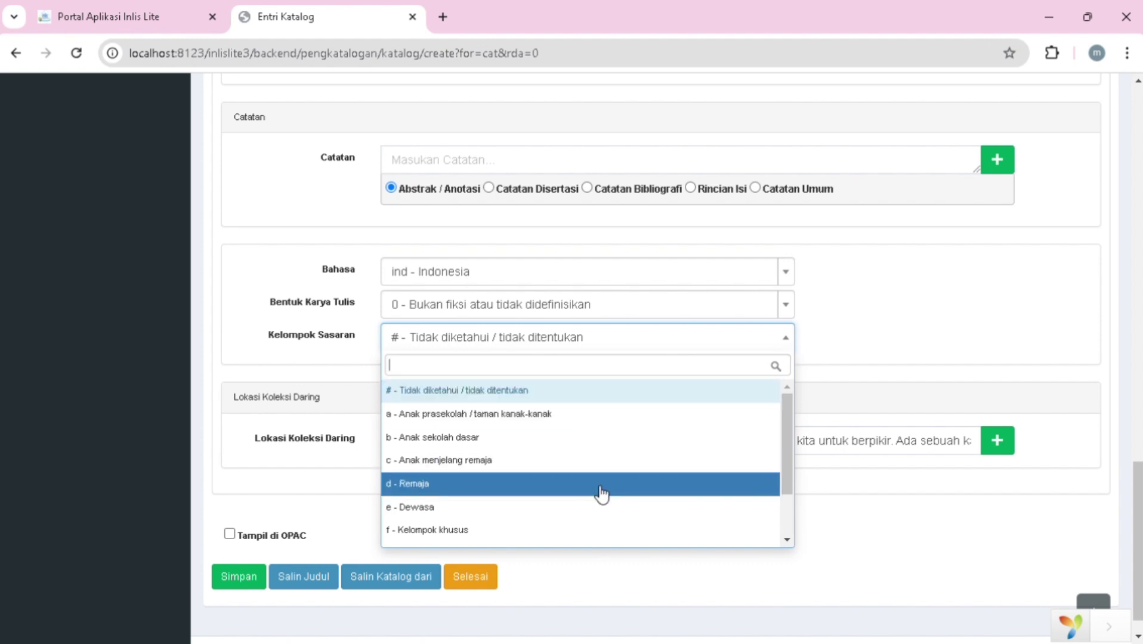
scroll(584, 525, down, 2)
scroll(584, 525, up, 3)
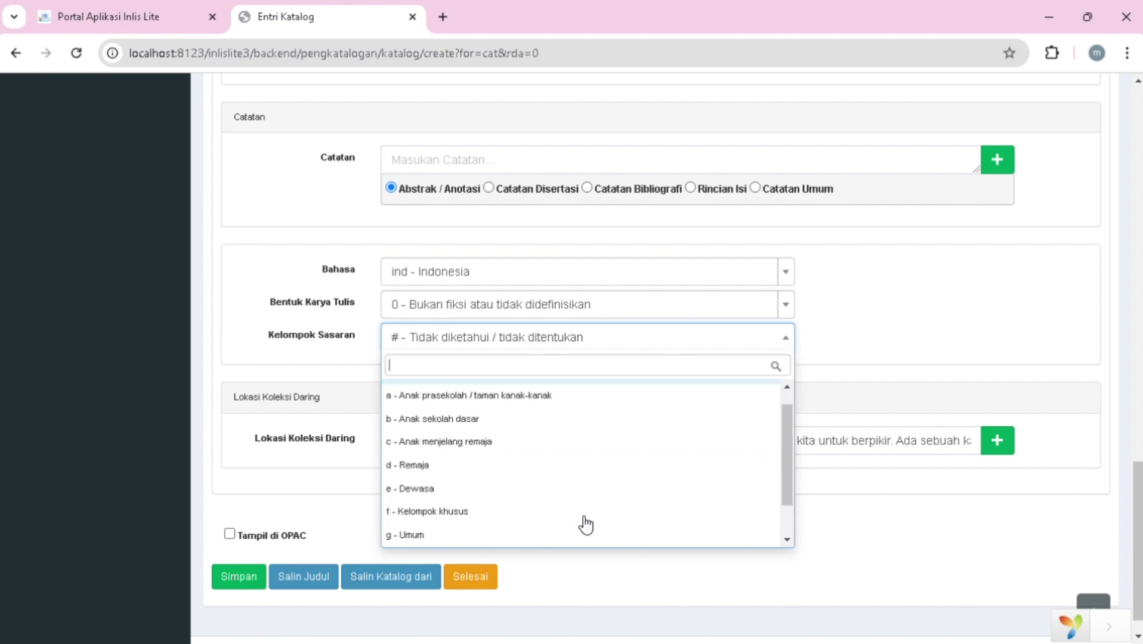
click(623, 392)
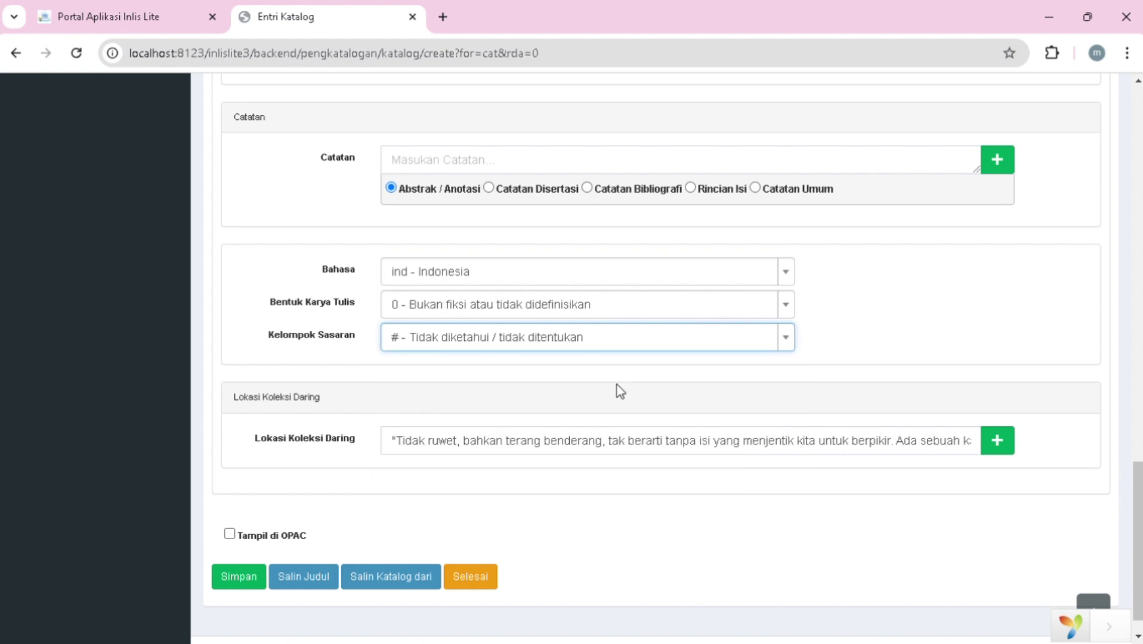
- Tick Tampil di OPAC and submit the catalogue entry with Simpan
scroll(618, 388, down, 1)
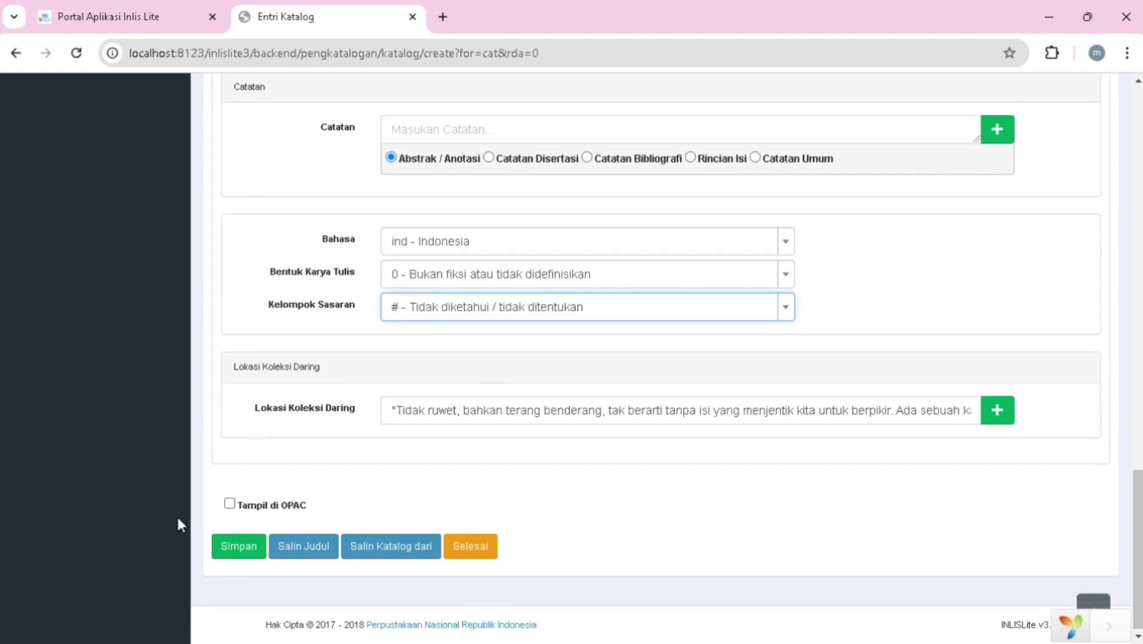
click(231, 502)
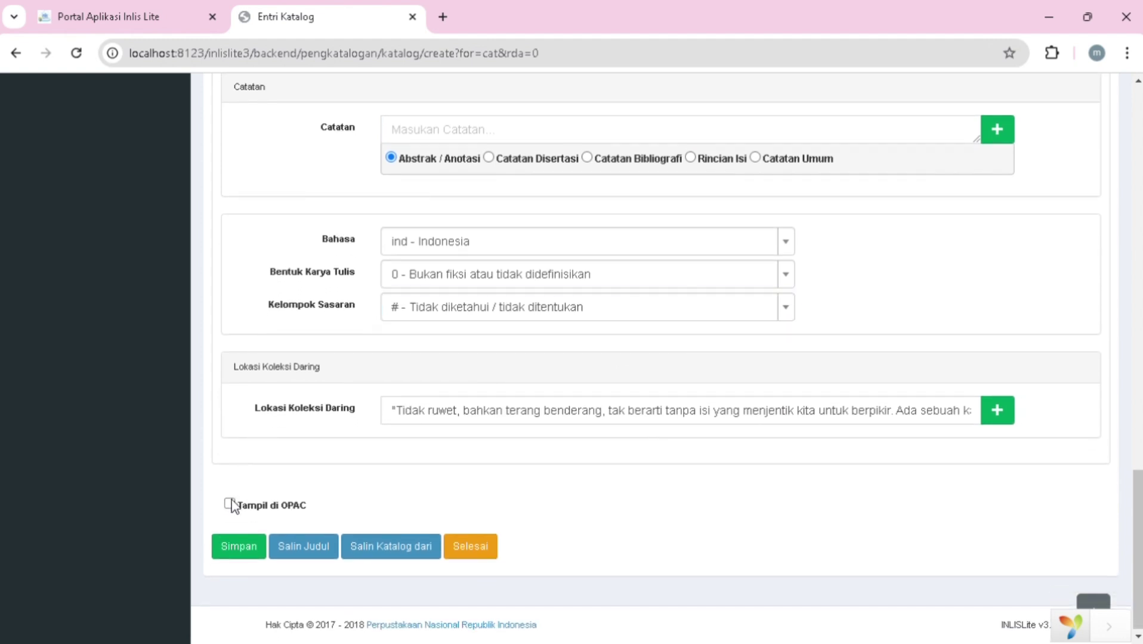
click(236, 546)
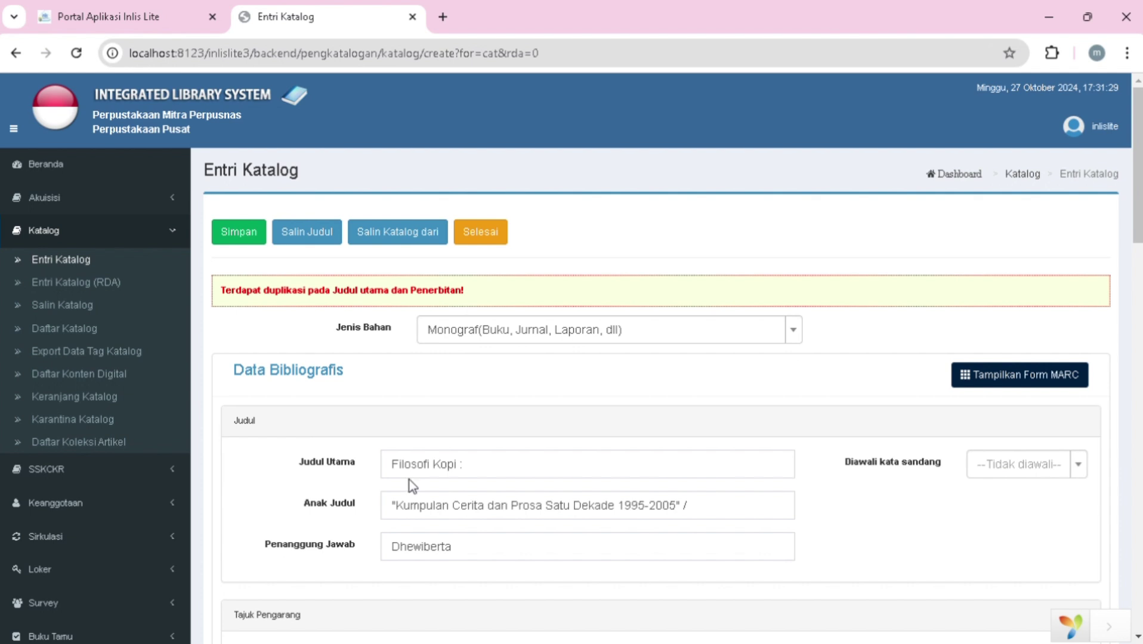
- Remove the trailing ' :' from the main title Filosofi Kopi
scroll(410, 479, down, 2)
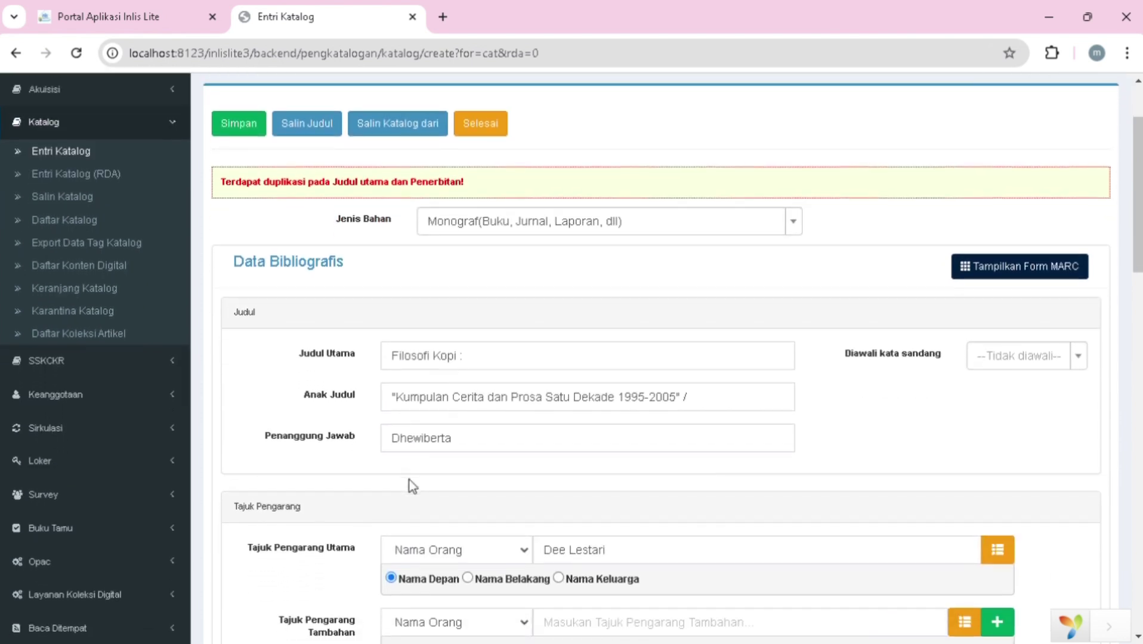
scroll(409, 480, down, 2)
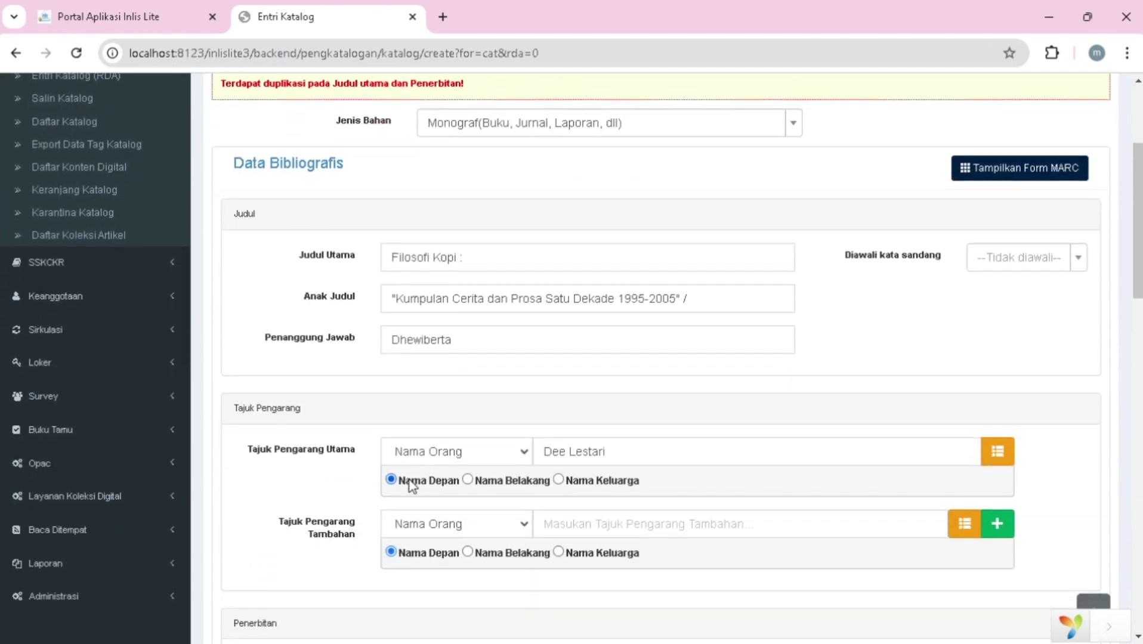
scroll(409, 483, down, 1)
scroll(408, 484, up, 1)
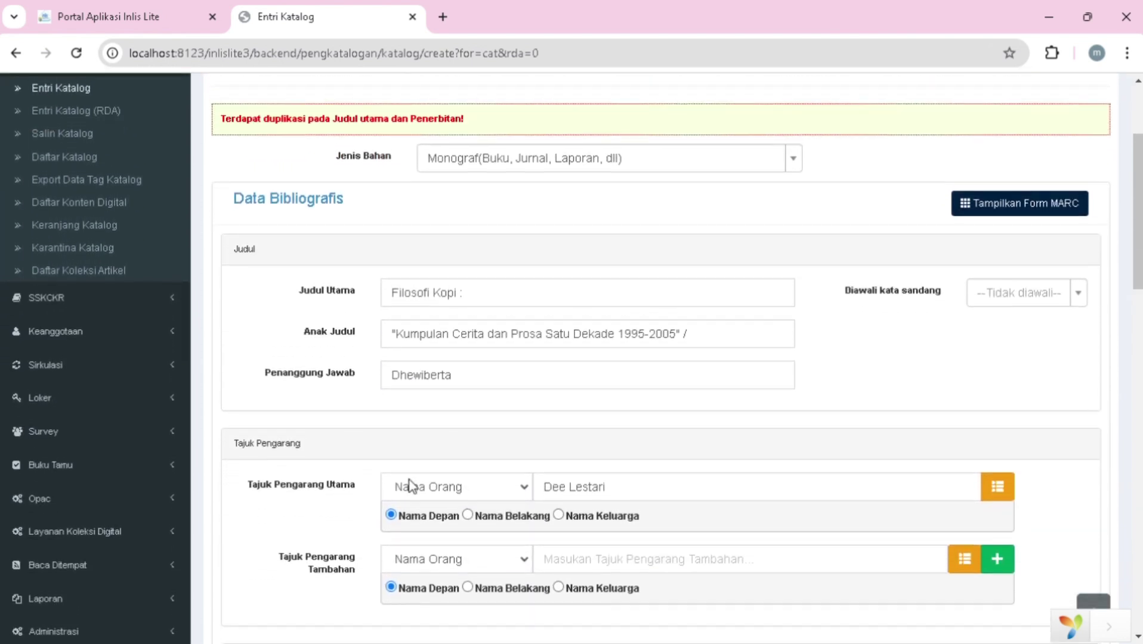
click(507, 311)
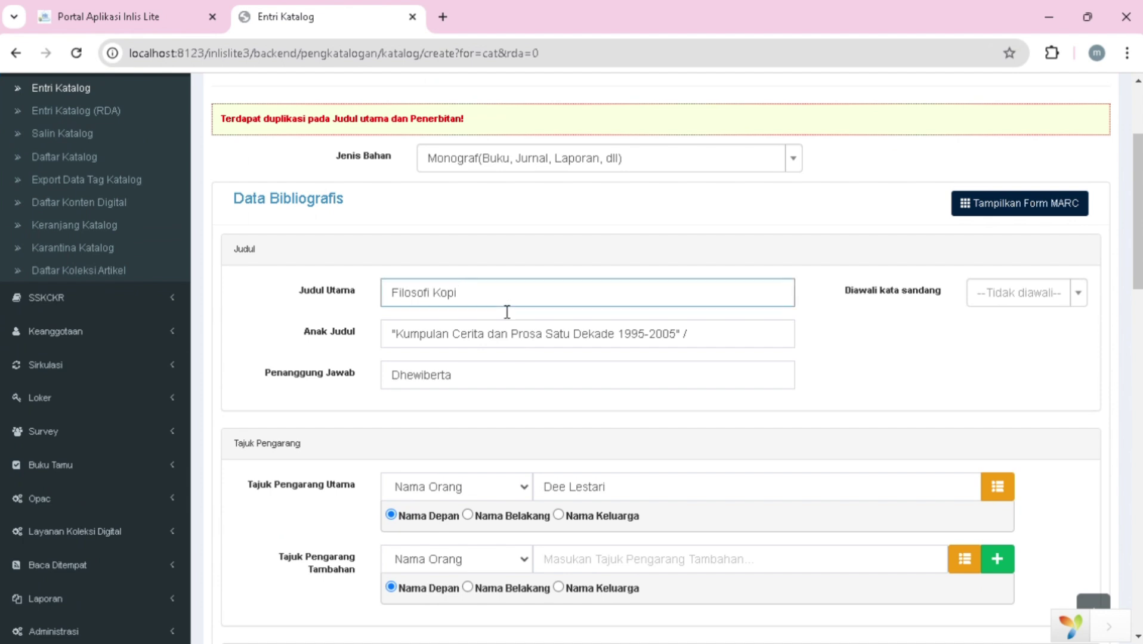
- Change Tempat terbit to 'Yogyakarta' without the colon, check Penerbit, and save again
scroll(507, 310, down, 1)
scroll(528, 364, down, 3)
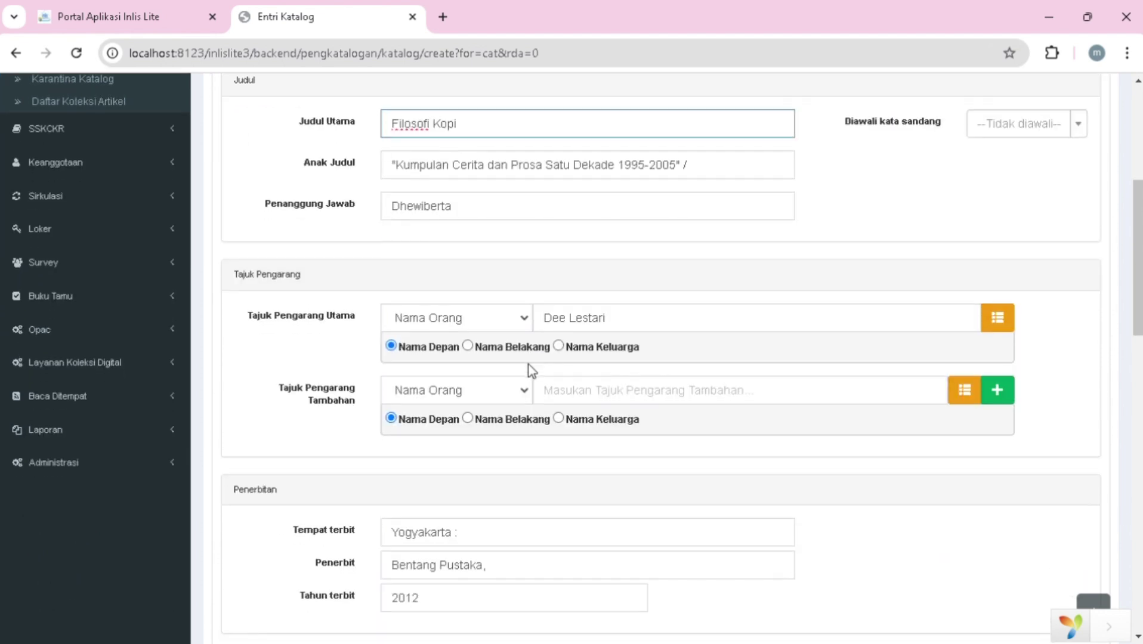
scroll(528, 364, down, 2)
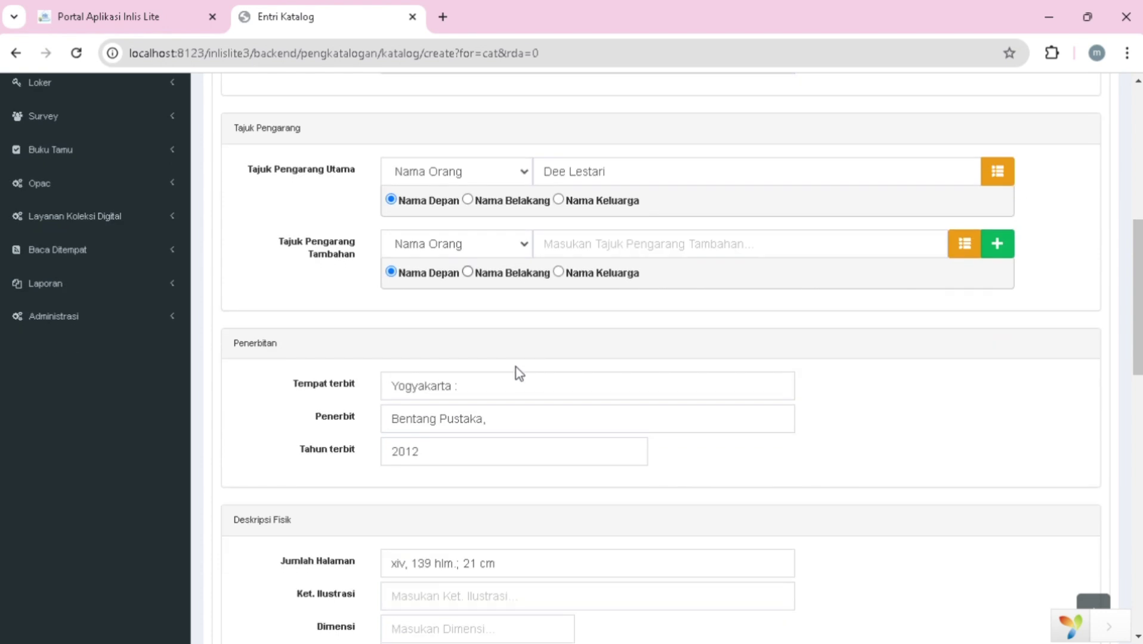
click(493, 387)
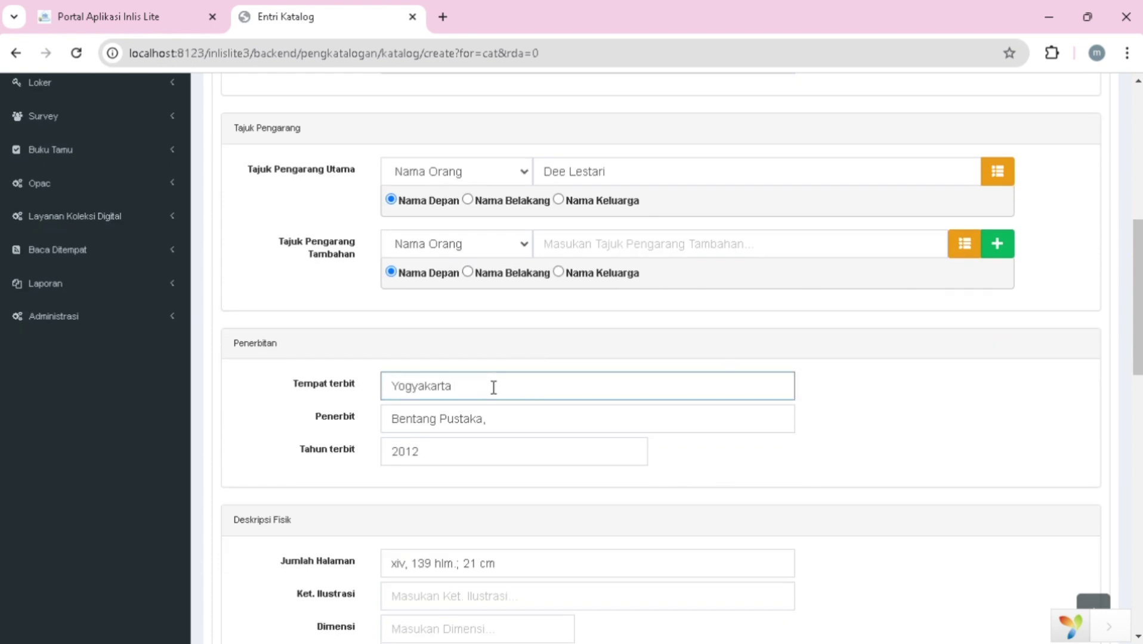
click(530, 460)
click(529, 435)
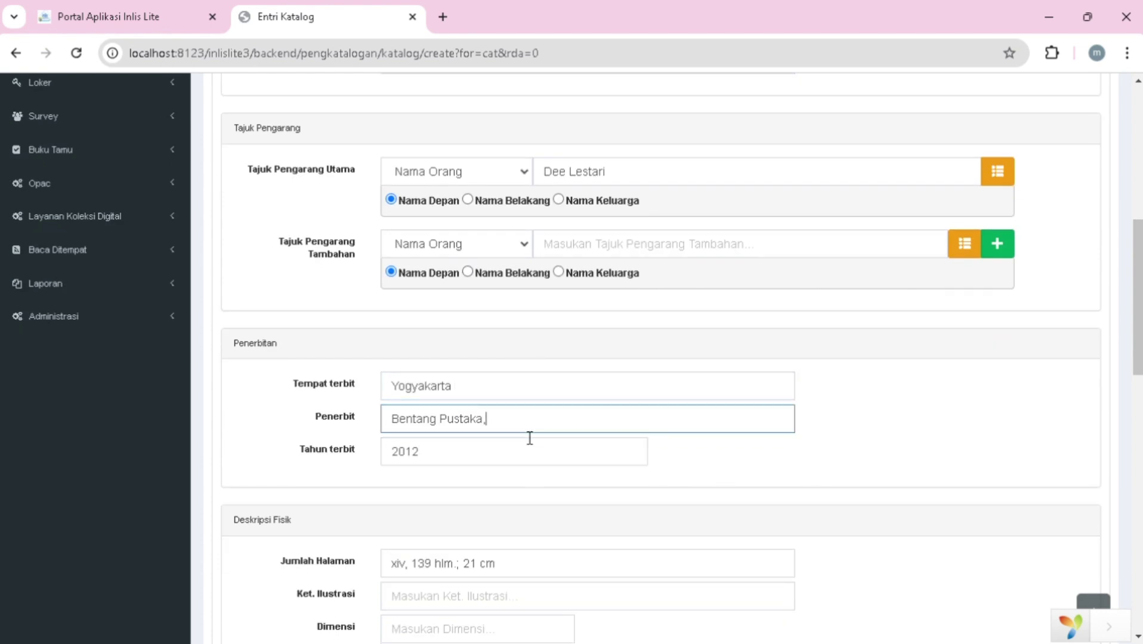
key(Return)
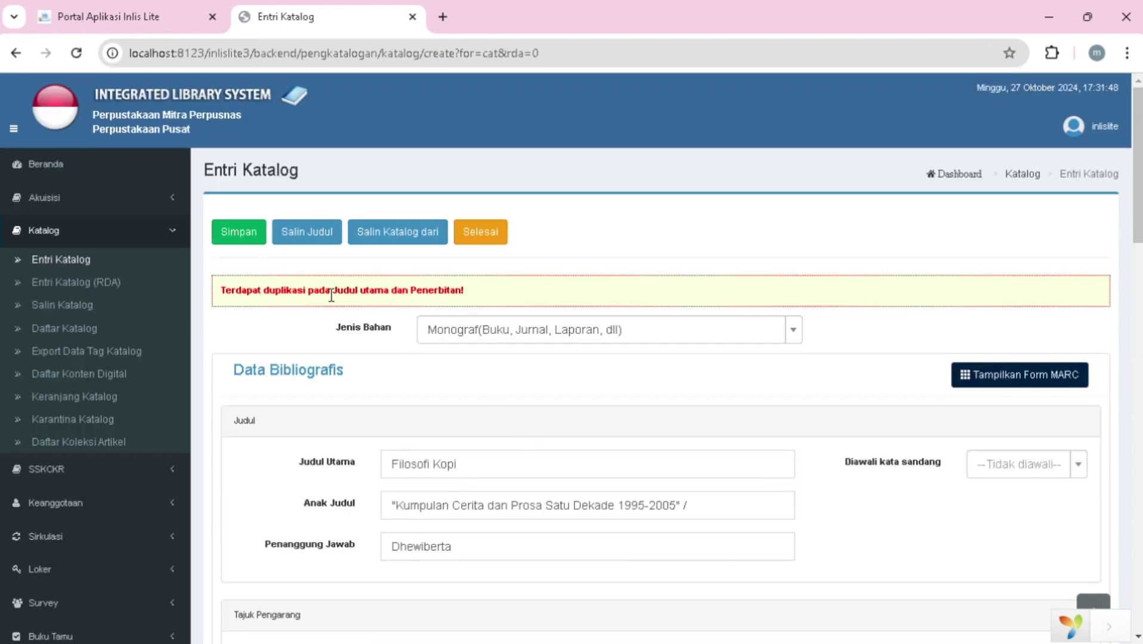
click(244, 239)
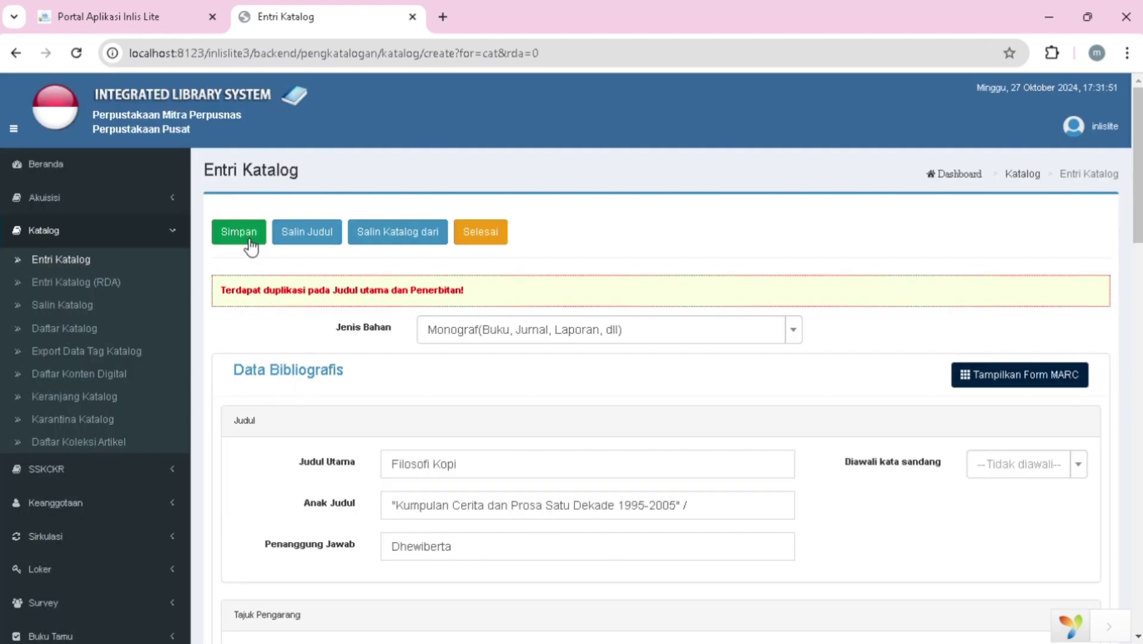
click(493, 240)
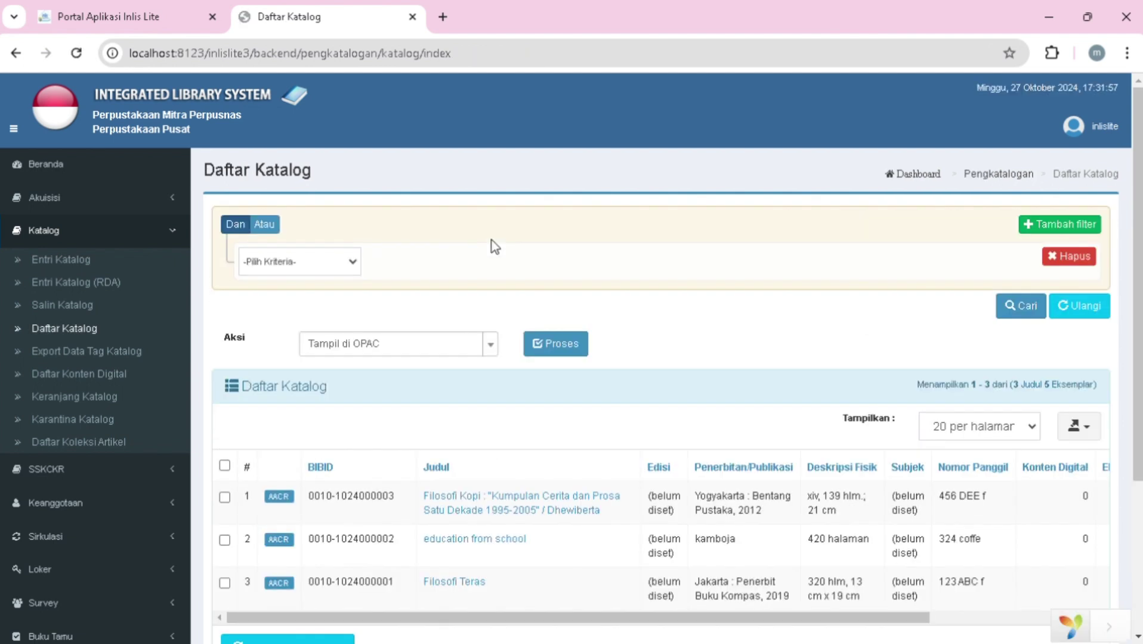
scroll(533, 428, down, 2)
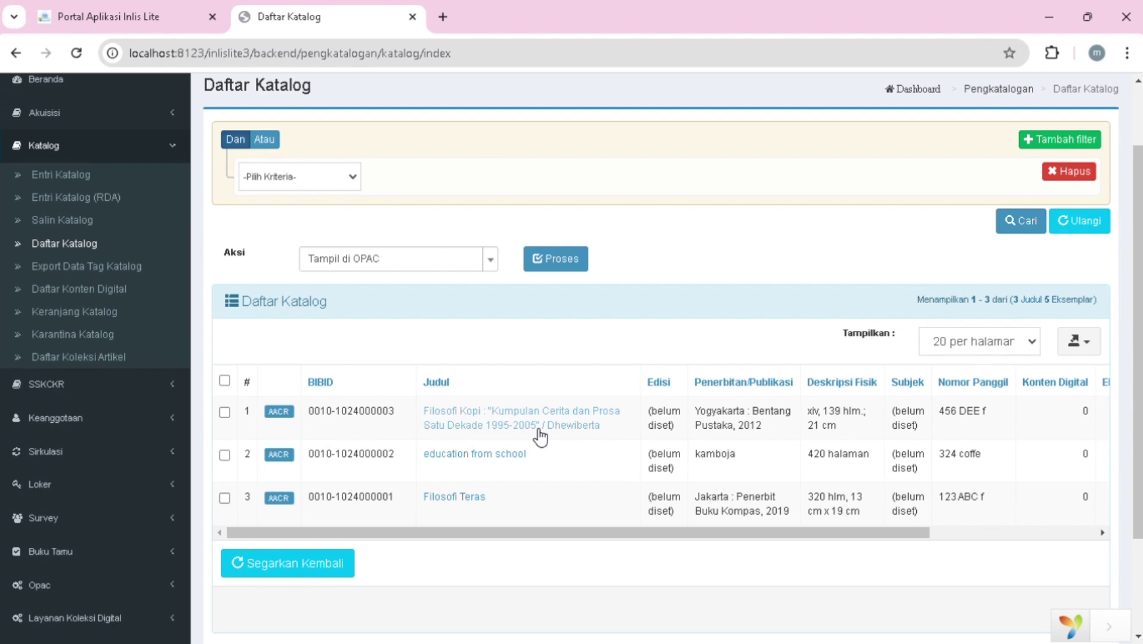
click(225, 412)
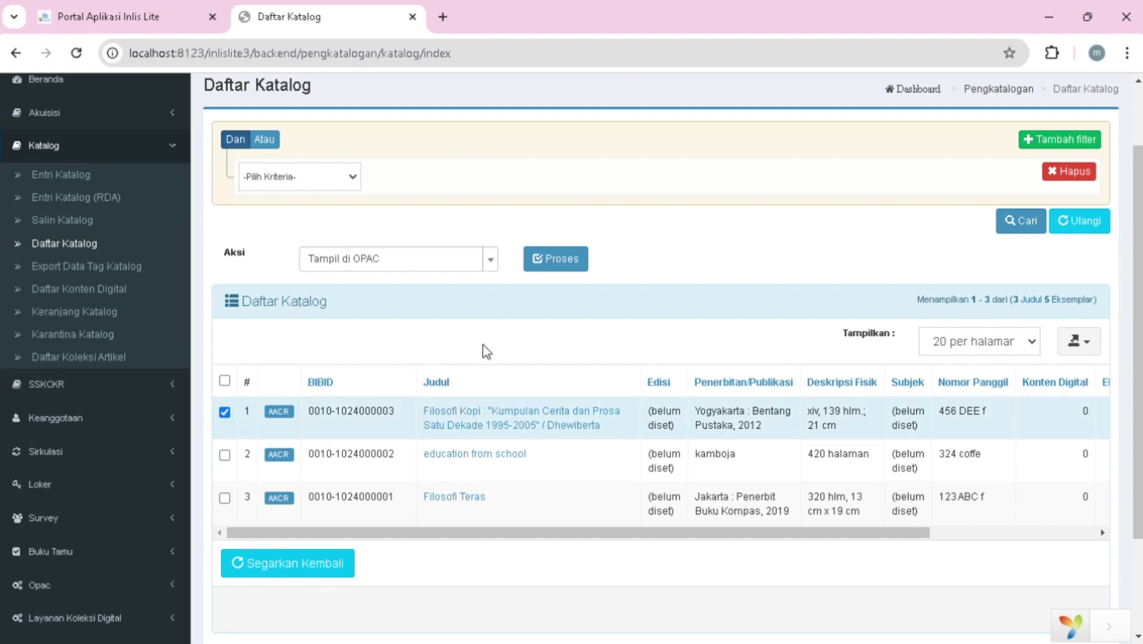
click(554, 268)
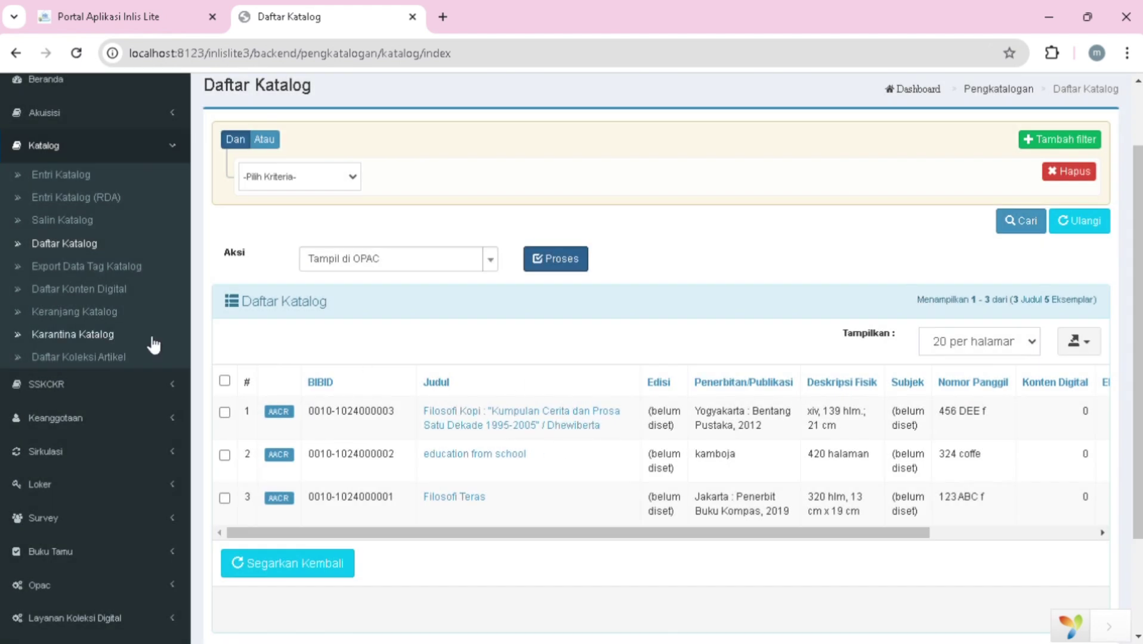
click(128, 417)
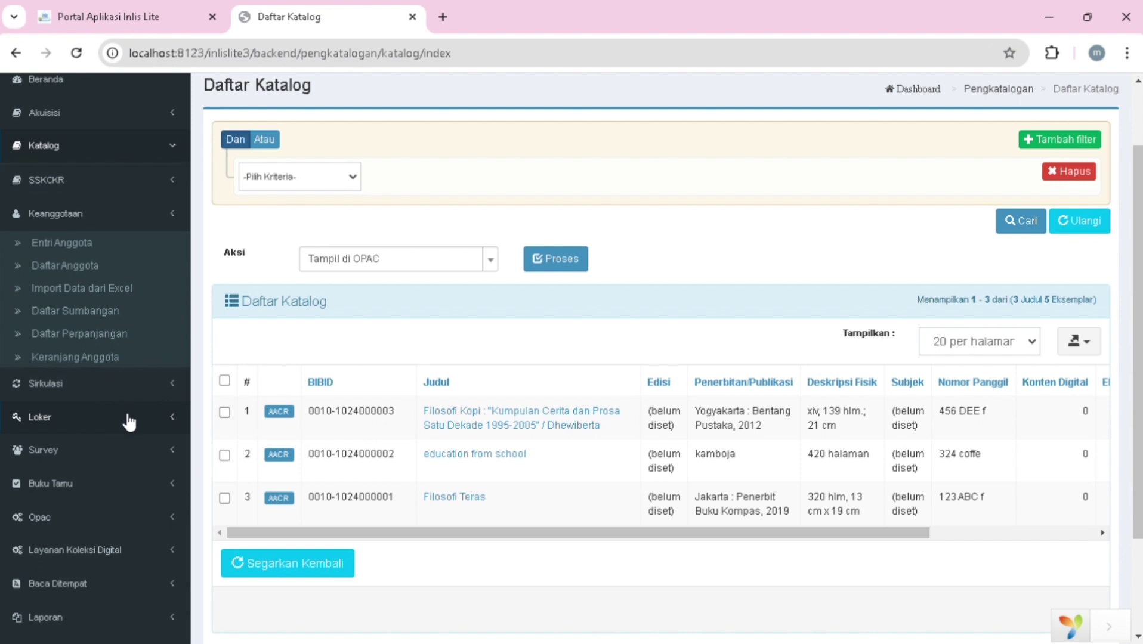
- Start a new member with identity type KARTU MAHASISWA and enter the student card number
click(125, 244)
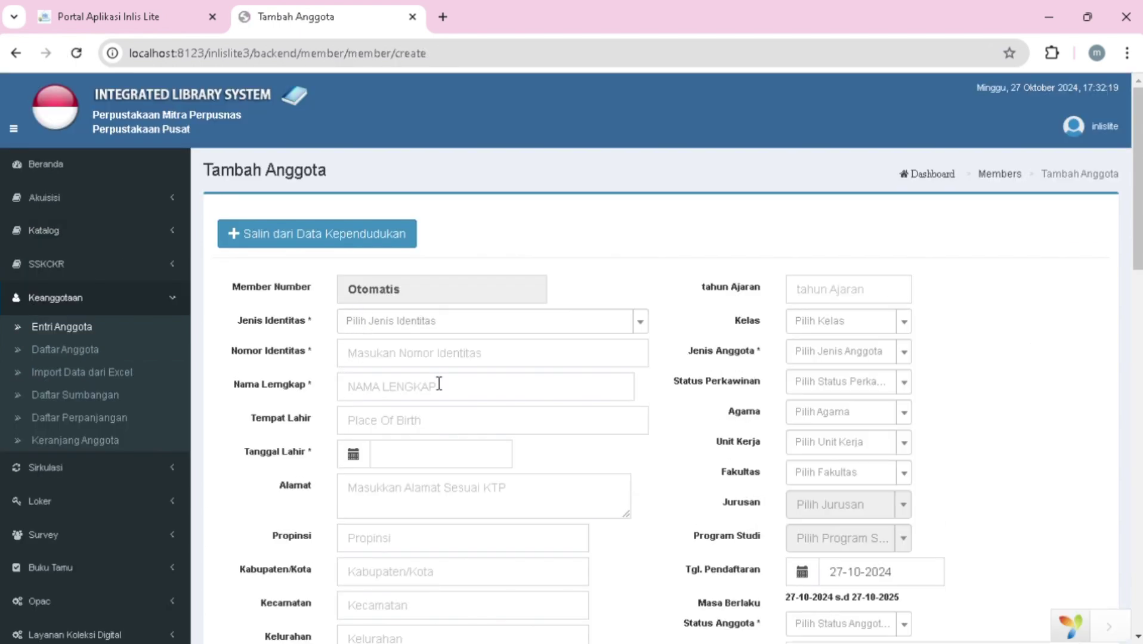
scroll(439, 382, down, 1)
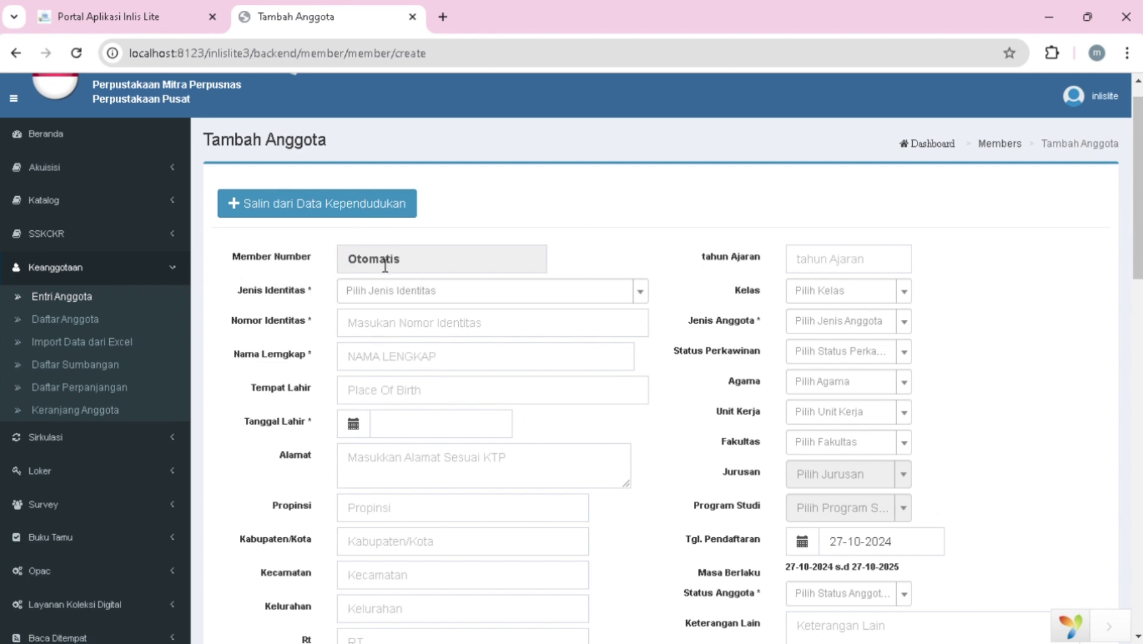
click(642, 293)
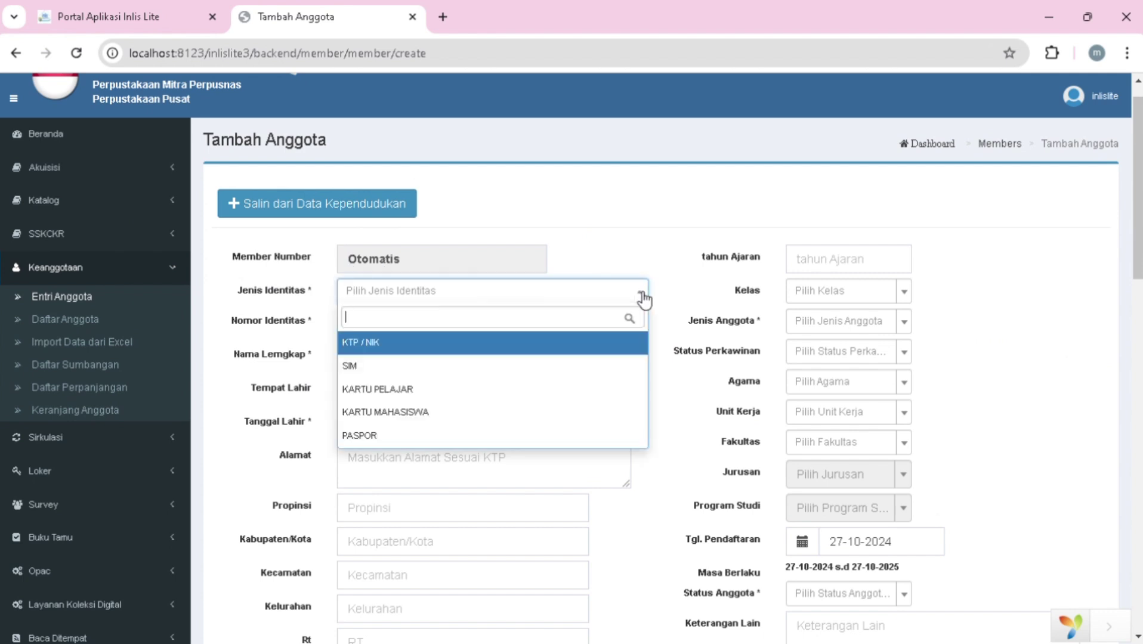
click(524, 413)
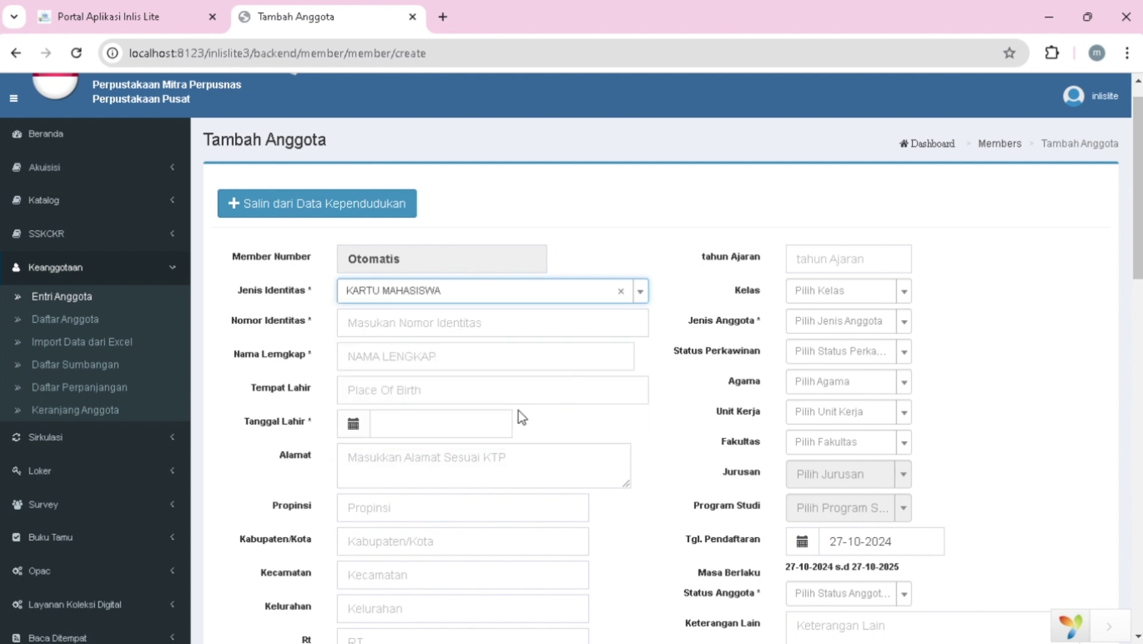
click(505, 334)
key(Return)
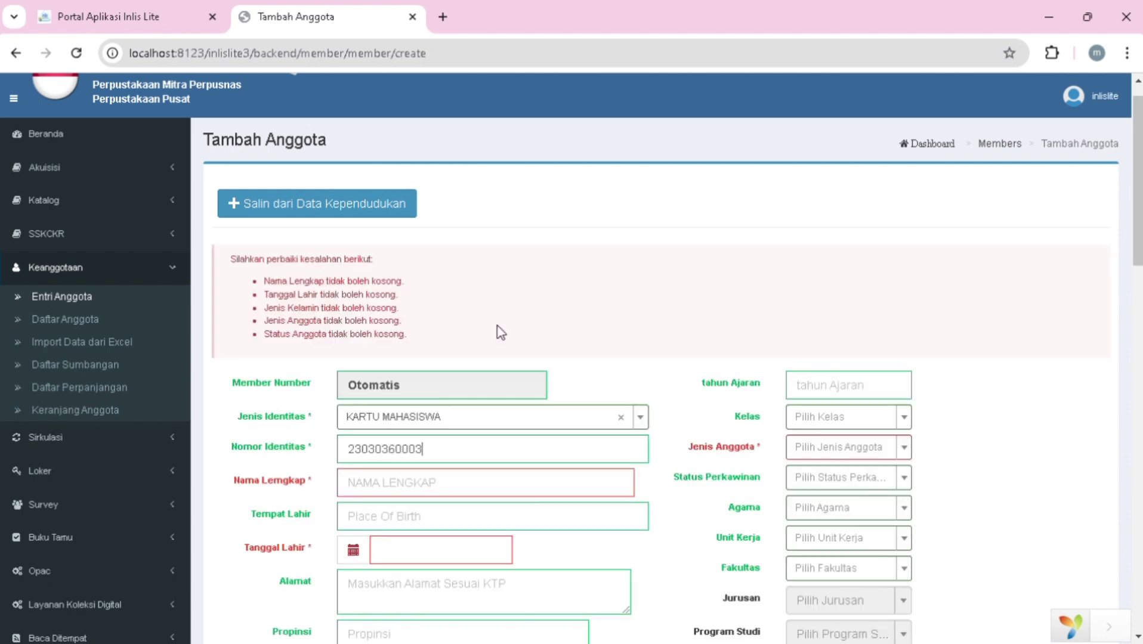
- Enter the member's full name and date of birth
click(479, 380)
text(M)
key(BackSpace)
scroll(492, 280, down, 2)
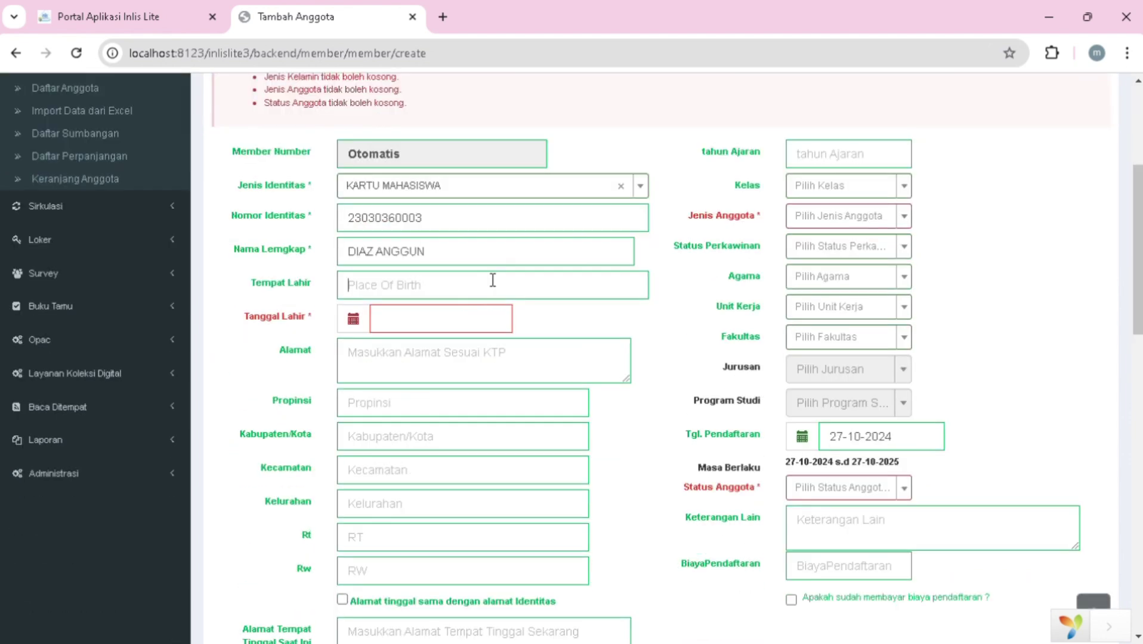
click(402, 325)
text(21042004)
- Fill in the identity address: street, province, regency/city and district
scroll(414, 303, down, 1)
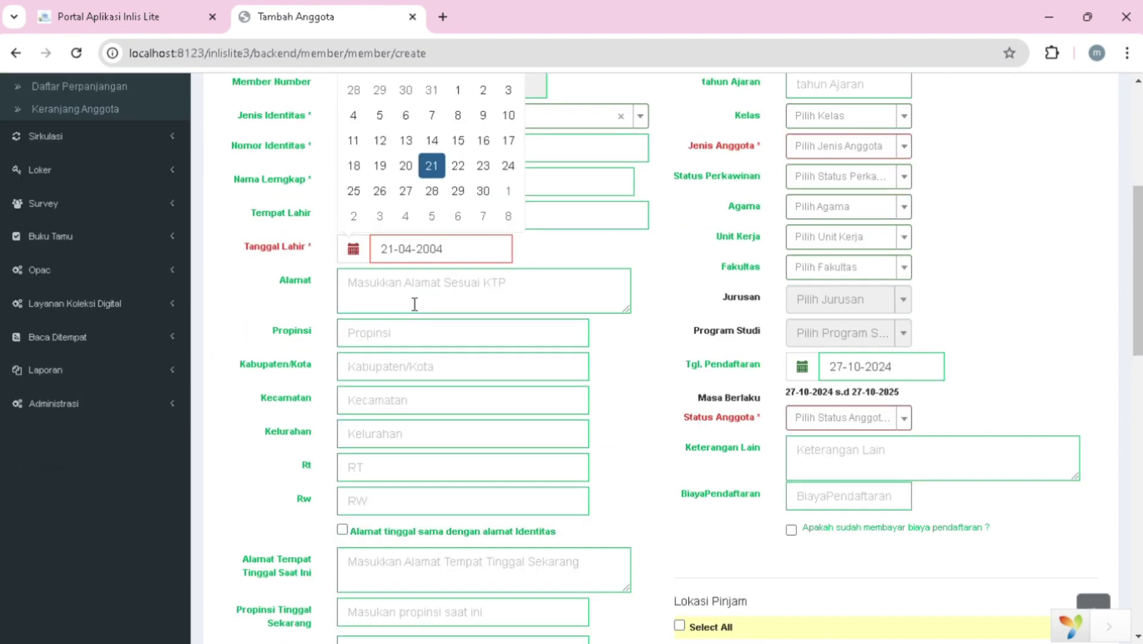
click(416, 301)
scroll(435, 276, down, 1)
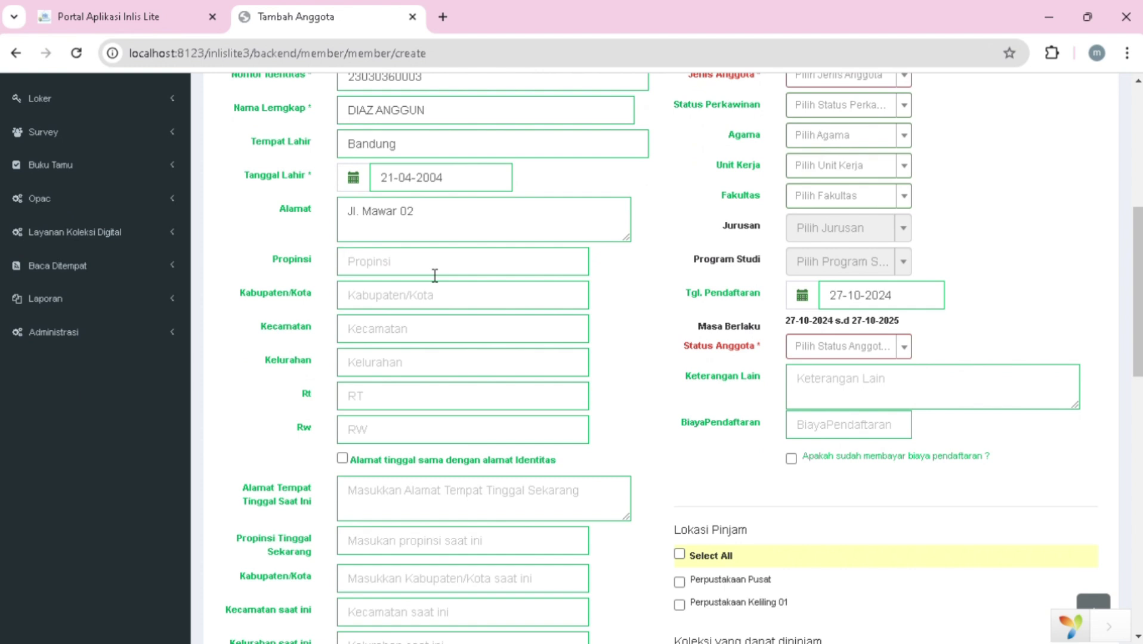
text(Jawa Tengah)
click(455, 308)
text(Rimba)
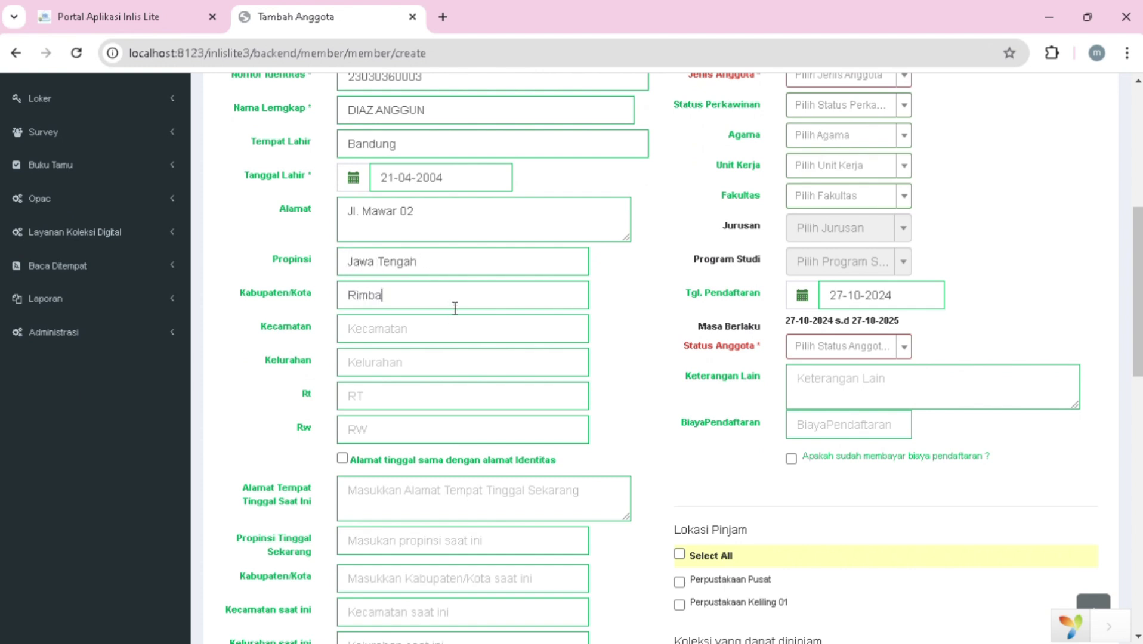
click(444, 335)
text(Asahi)
- Complete village, RT and RW, reuse the identity address as current address, and enter phone numbers
scroll(444, 337, down, 1)
click(453, 318)
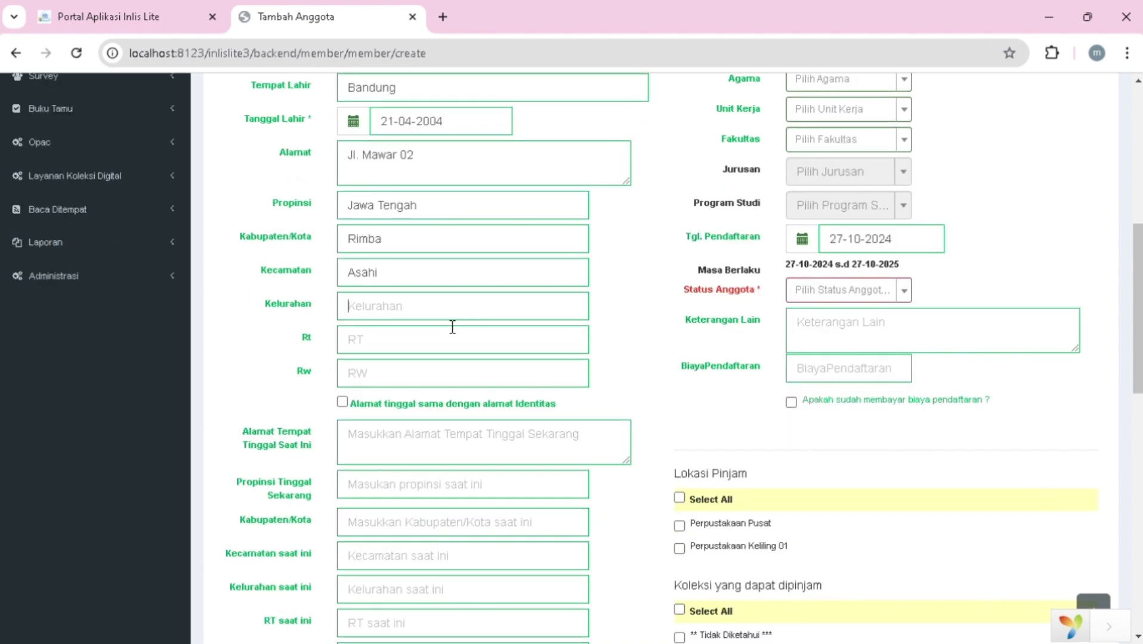
text(Tambu)
key(Tab)
text(o2)
key(Tab)
text(02)
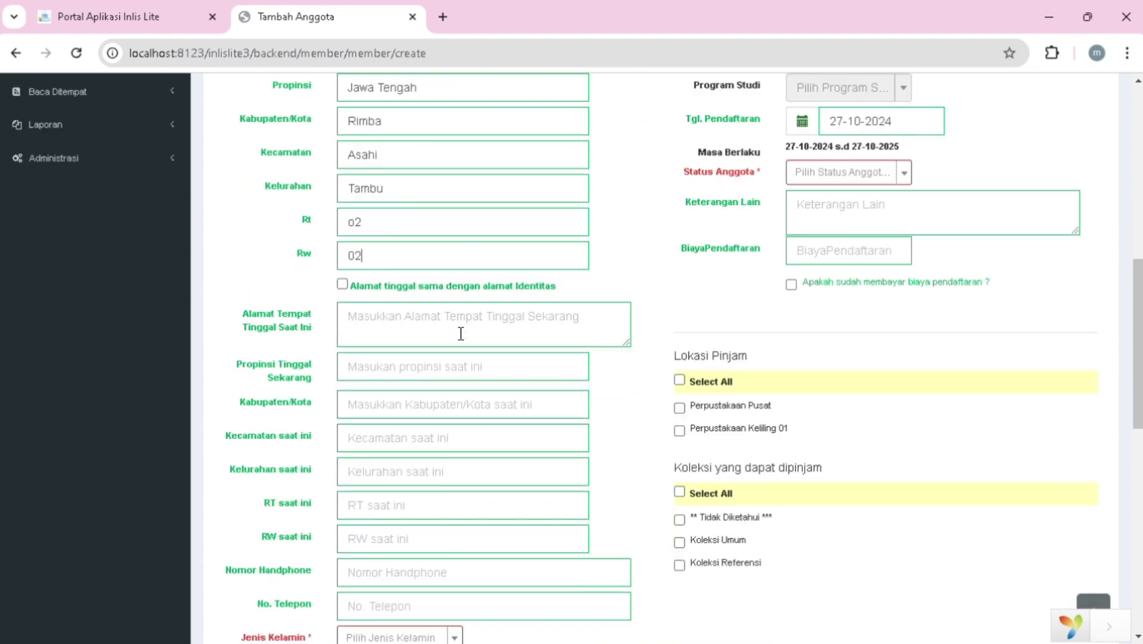
click(340, 284)
text(08456790)
key(Tab)
- Set gender to Perempuan, education to S1 and occupation to Mahasiswa
scroll(453, 280, down, 3)
click(454, 163)
click(391, 218)
click(455, 194)
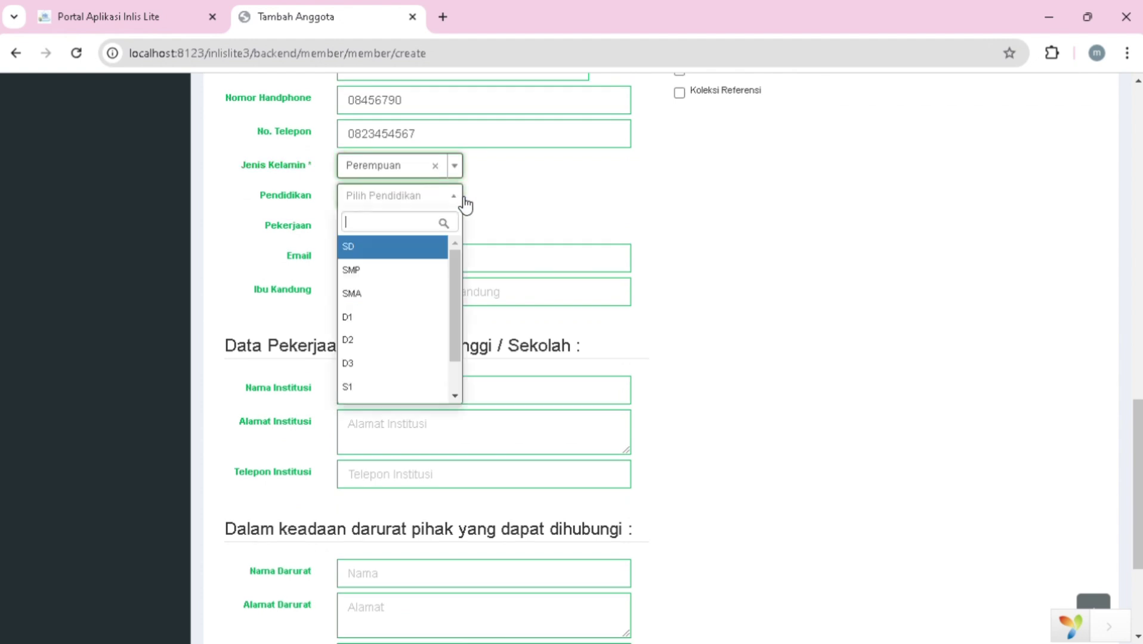
click(455, 224)
key(Return)
click(457, 256)
click(396, 337)
- Enter the email, the mother's name and institution Universitas Sebelas Maret
click(451, 295)
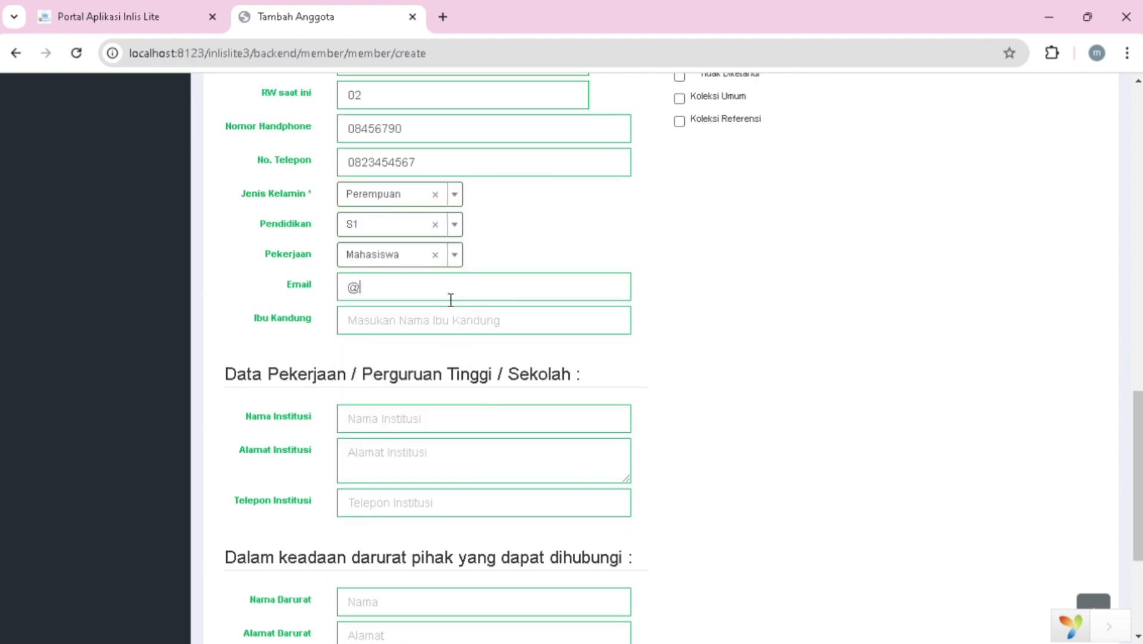
scroll(453, 298, down, 1)
click(467, 278)
text(Pratiwi)
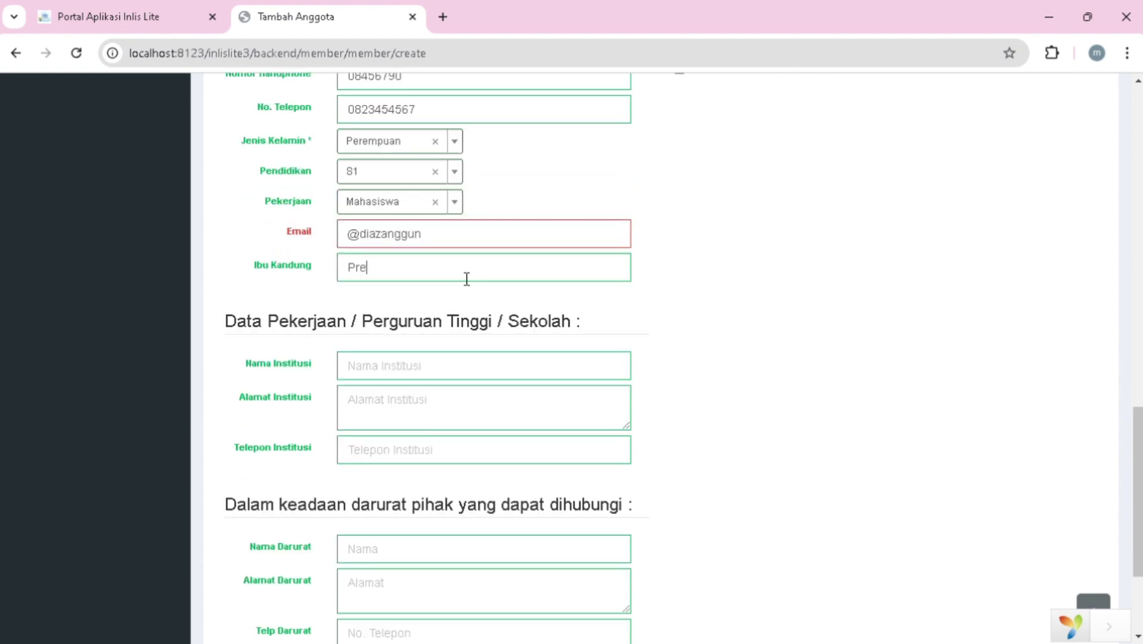
scroll(460, 287, down, 1)
click(453, 291)
text(Universitas Sebelas Maret)
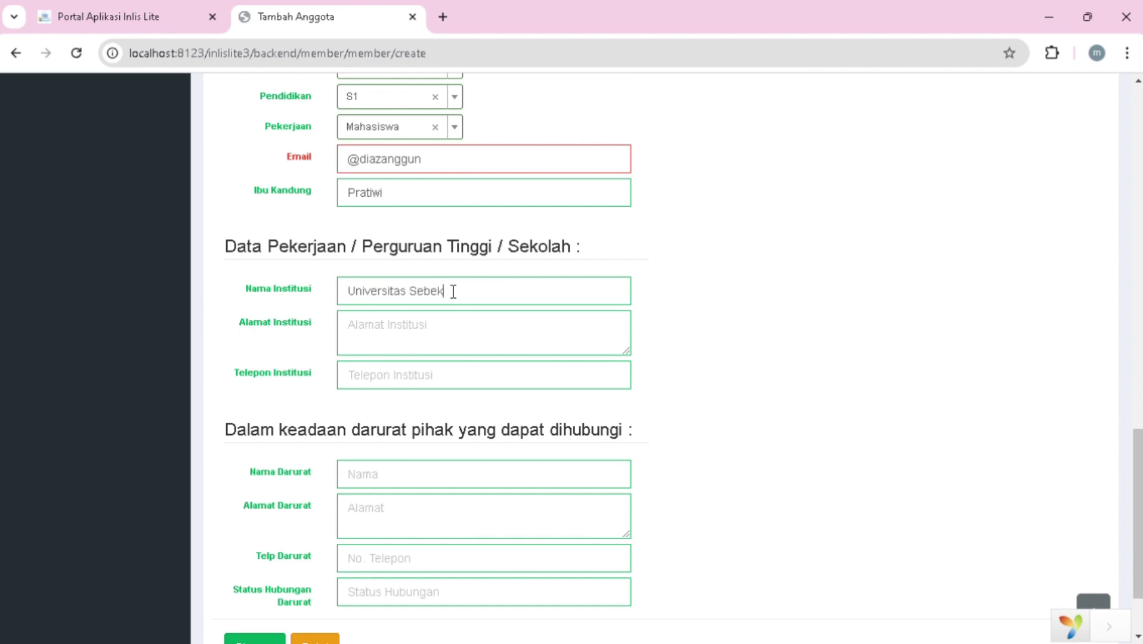
- Add institution address Semarang and the emergency contact's name, then attempt to save
scroll(452, 291, down, 1)
click(451, 291)
text(Semarang)
scroll(452, 290, down, 1)
click(402, 378)
text(Cahyani)
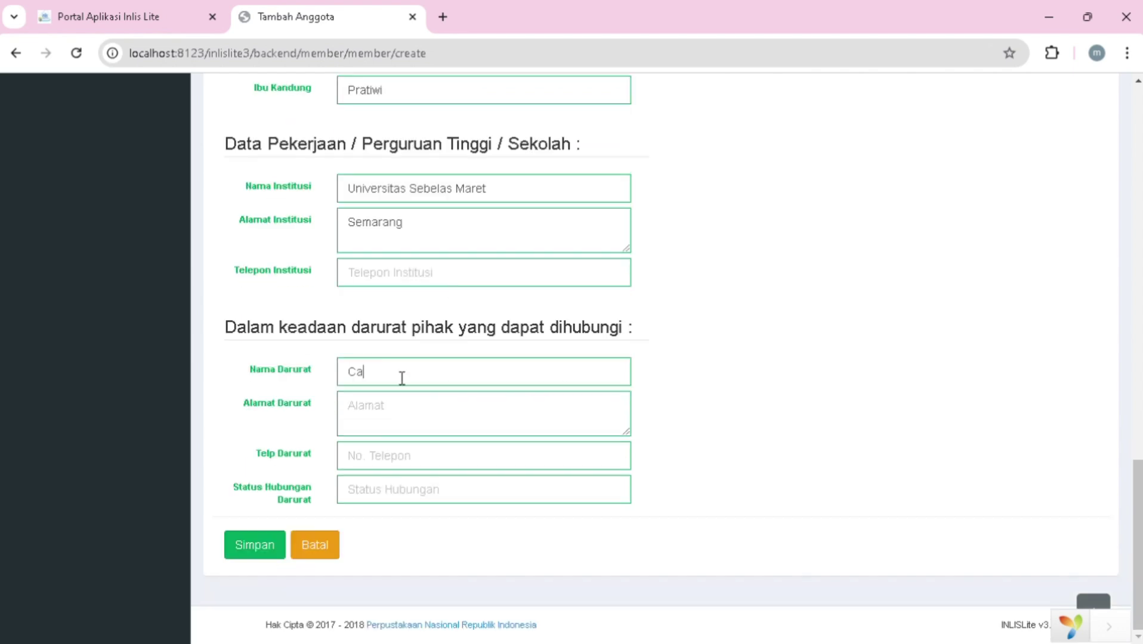
click(387, 422)
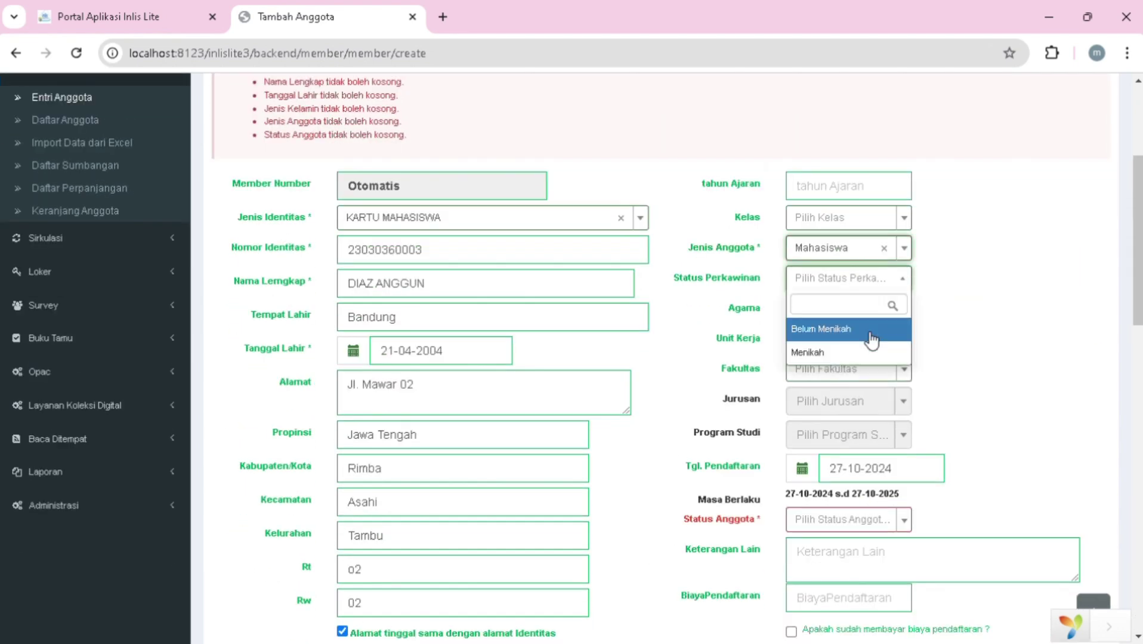
- Set marital status Belum Menikah, status Aktif, registration date 01-10-2024, and save again
click(870, 340)
scroll(870, 340, down, 1)
click(910, 323)
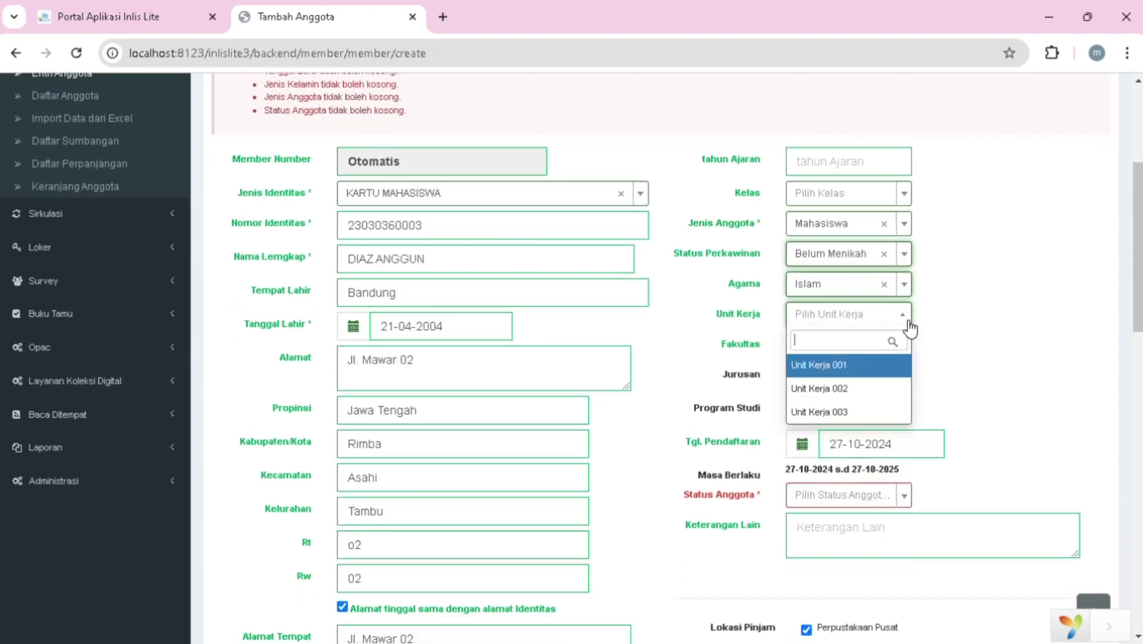
scroll(913, 382, down, 1)
click(842, 328)
click(829, 358)
click(881, 279)
click(855, 363)
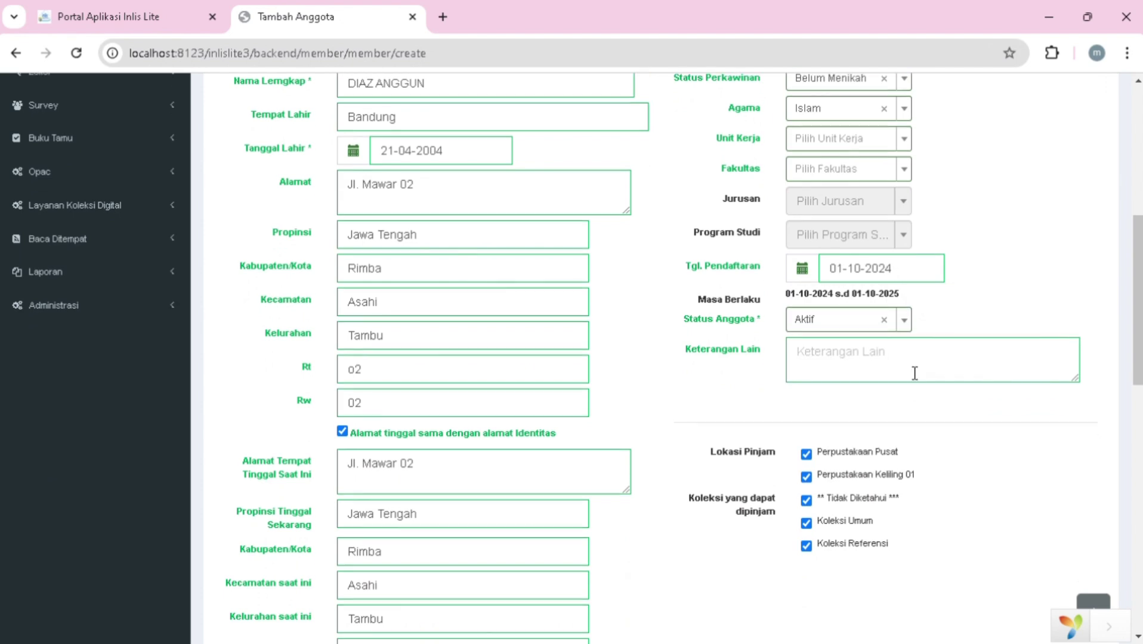
scroll(273, 561, down, 15)
click(272, 559)
- Correct the invalid email address and save the new member record
scroll(269, 555, down, 3)
scroll(269, 554, down, 10)
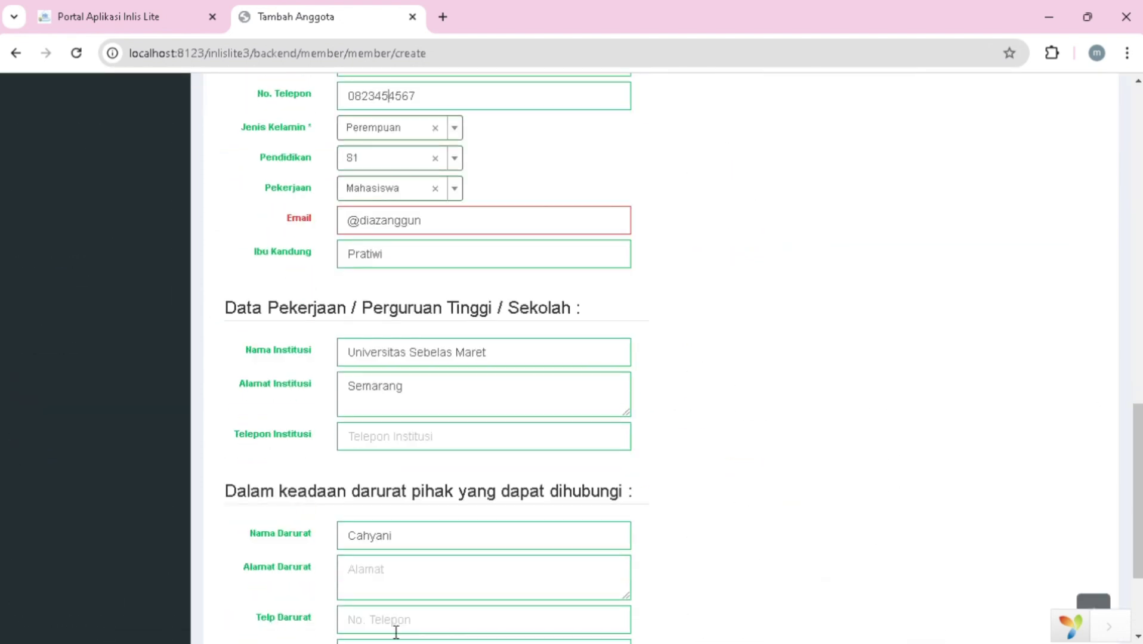
click(454, 232)
key(ctrl+a)
scroll(456, 231, down, 3)
click(239, 550)
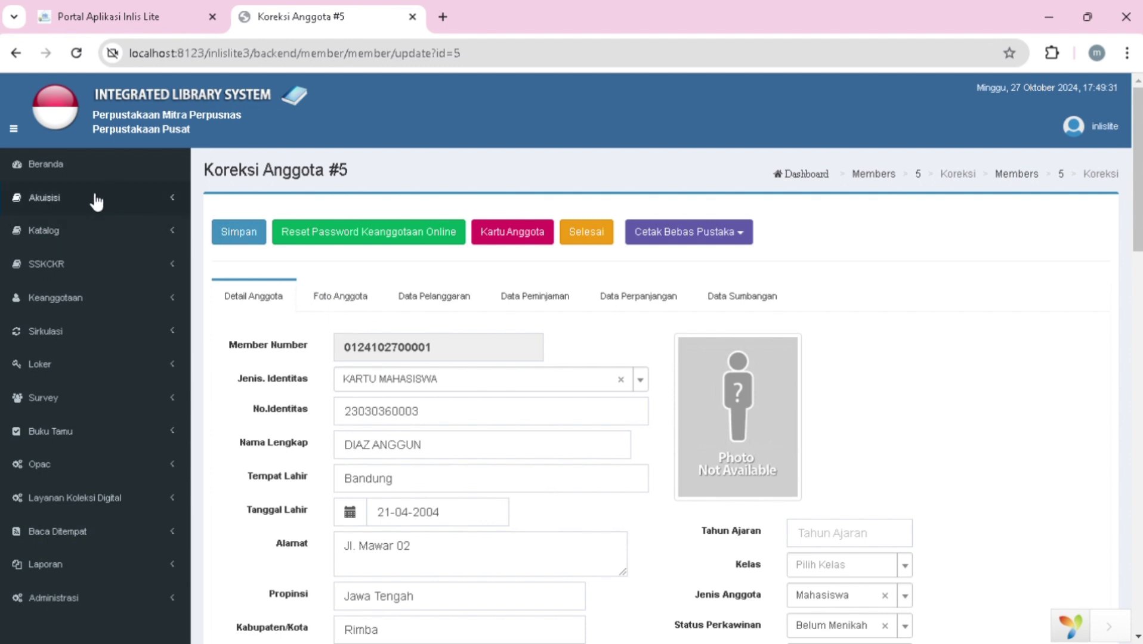
- In Daftar Anggota, delete the duplicate fourth member entry and confirm with OK
click(73, 306)
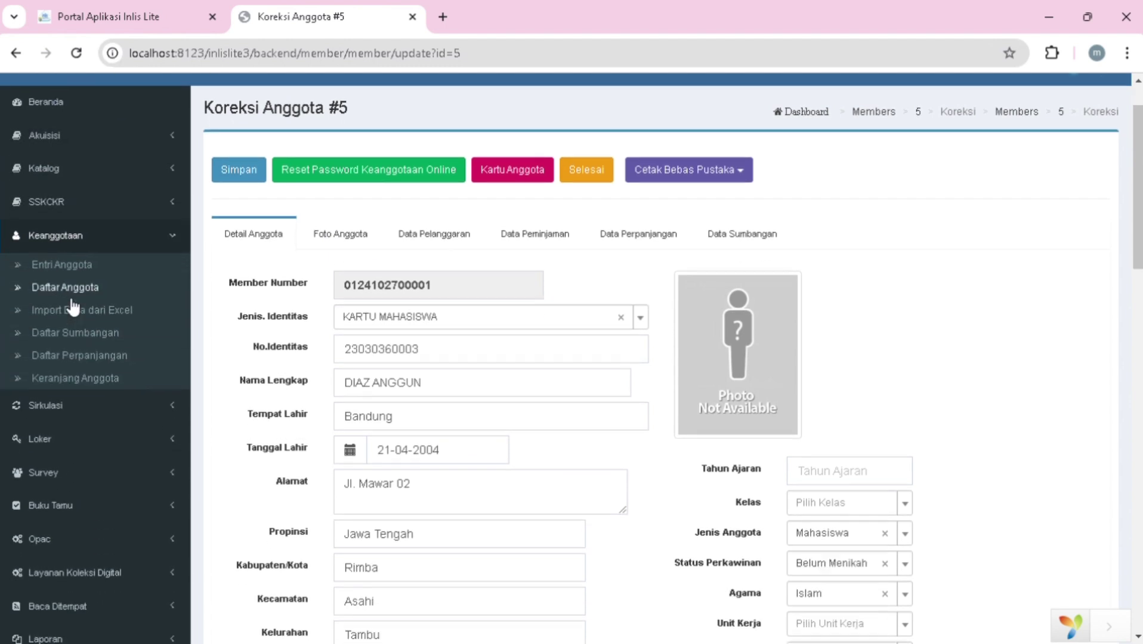
scroll(82, 298, down, 1)
click(80, 289)
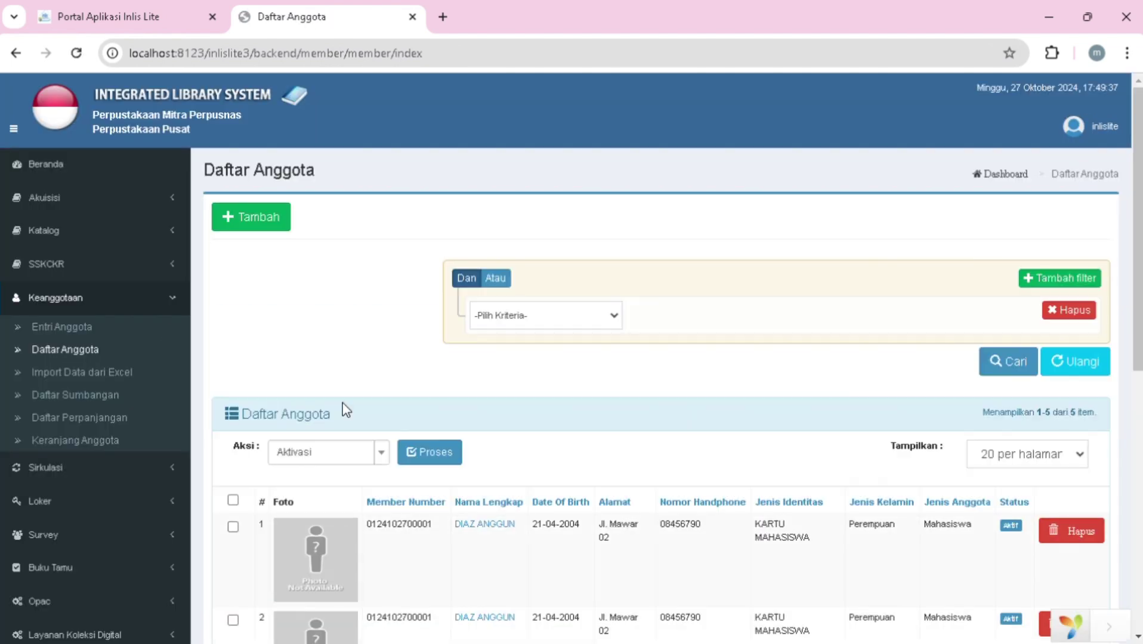
scroll(342, 403, down, 4)
scroll(342, 406, down, 1)
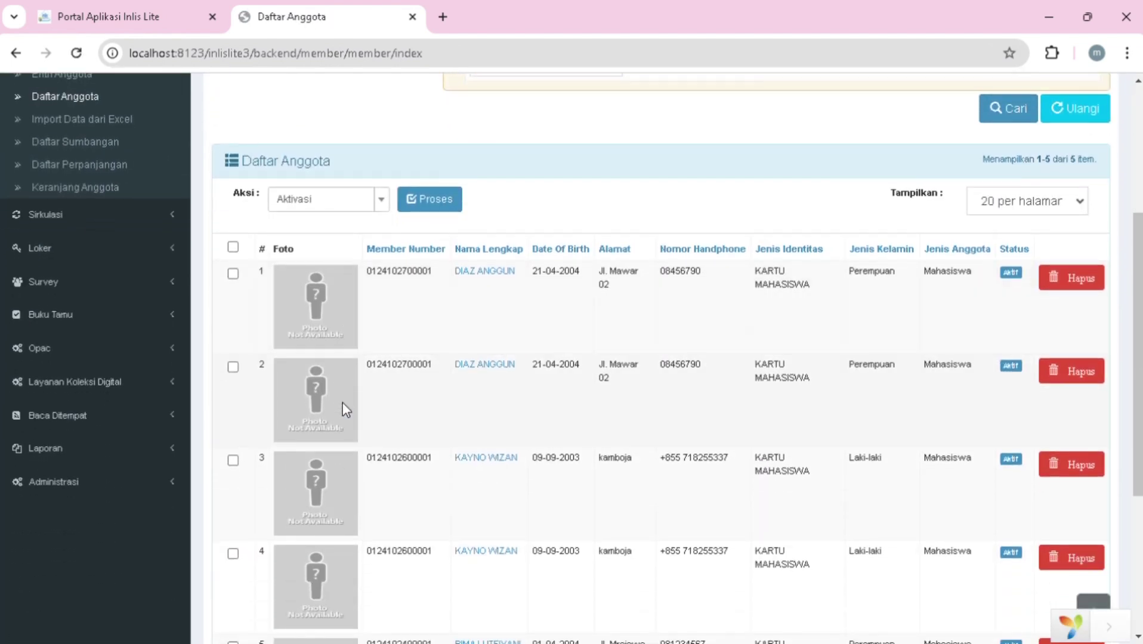
scroll(342, 402, down, 2)
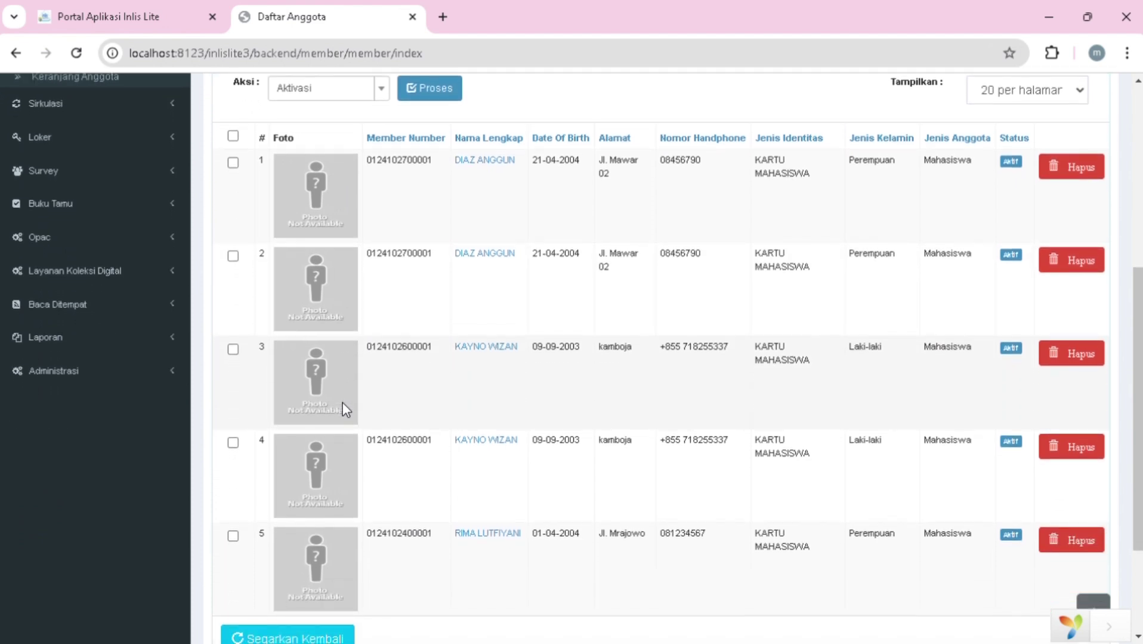
scroll(341, 402, up, 1)
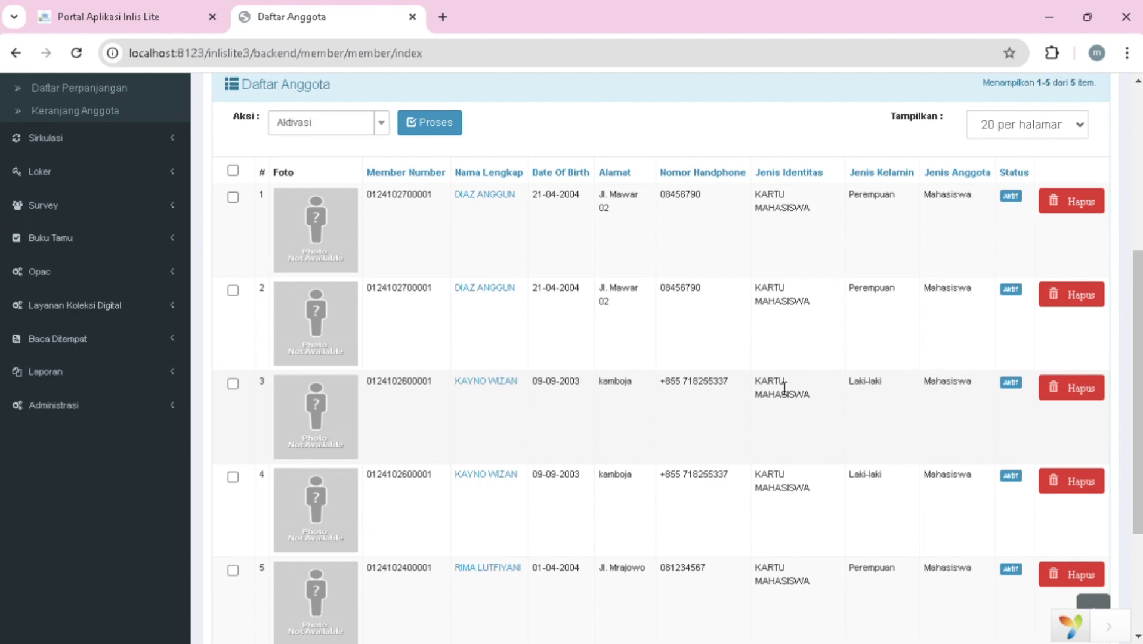
click(1082, 481)
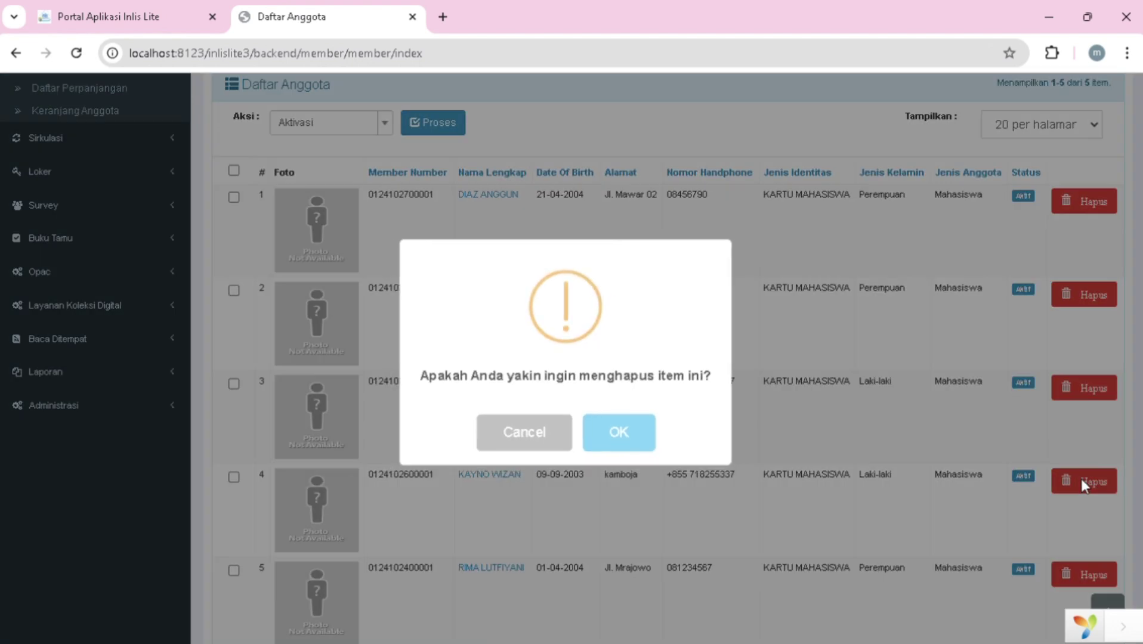
click(619, 441)
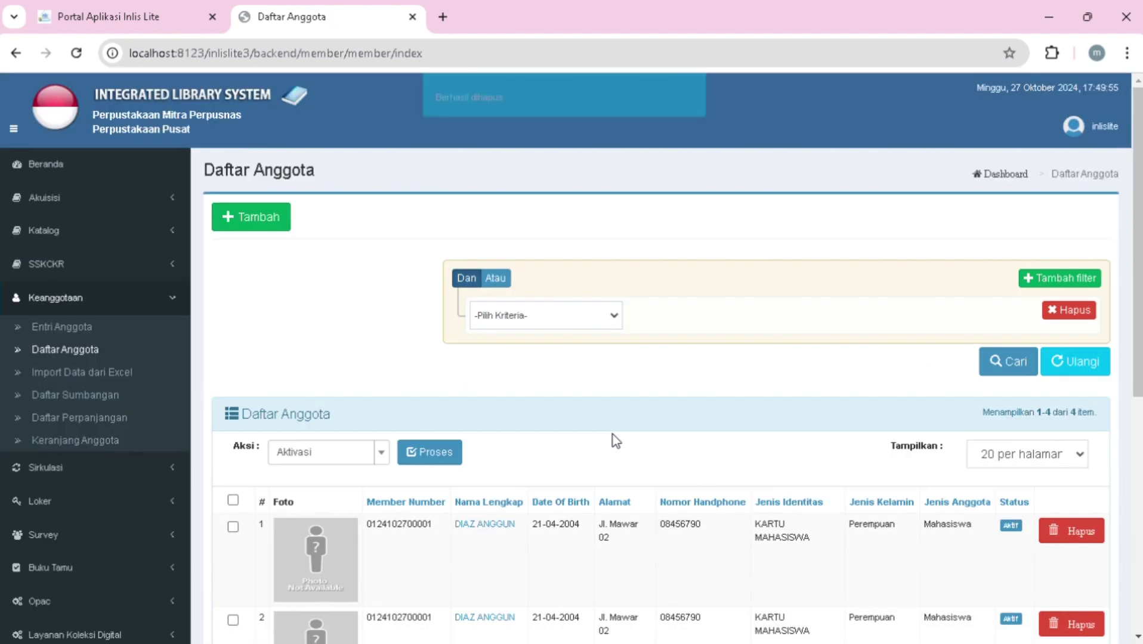
scroll(613, 441, down, 5)
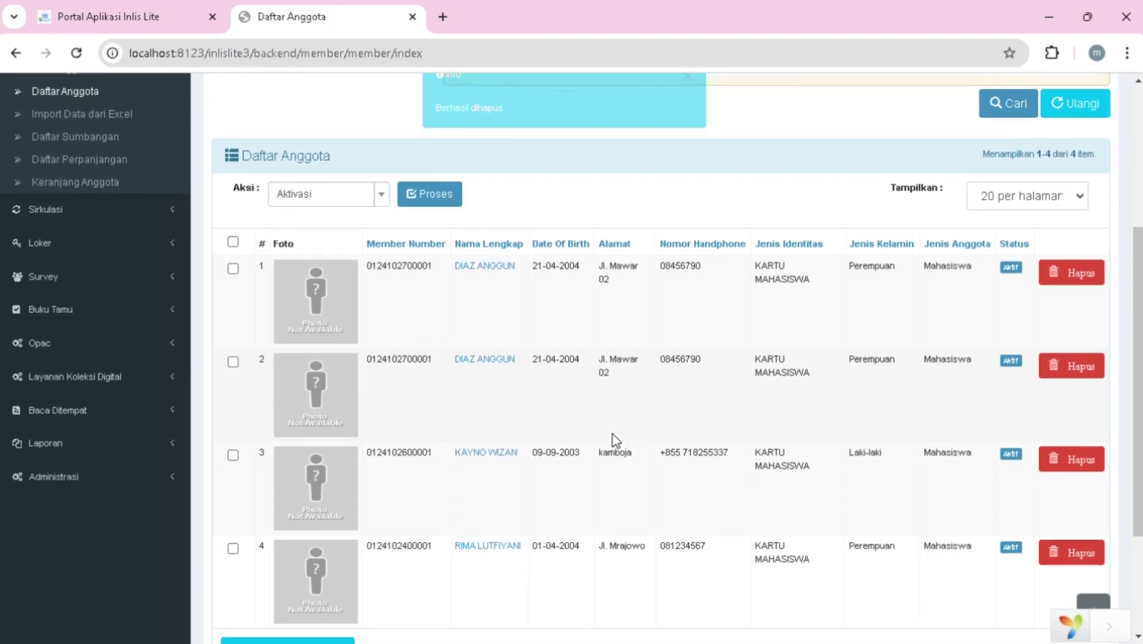
scroll(332, 254, up, 3)
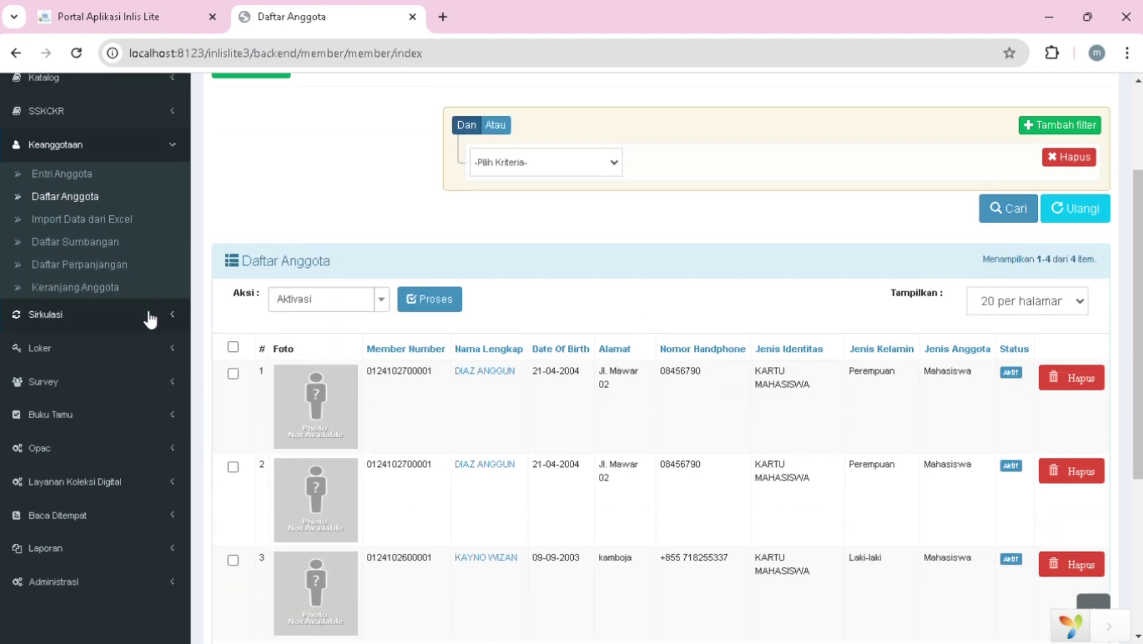
- Copy the first member's number from the Daftar Anggota list
click(150, 320)
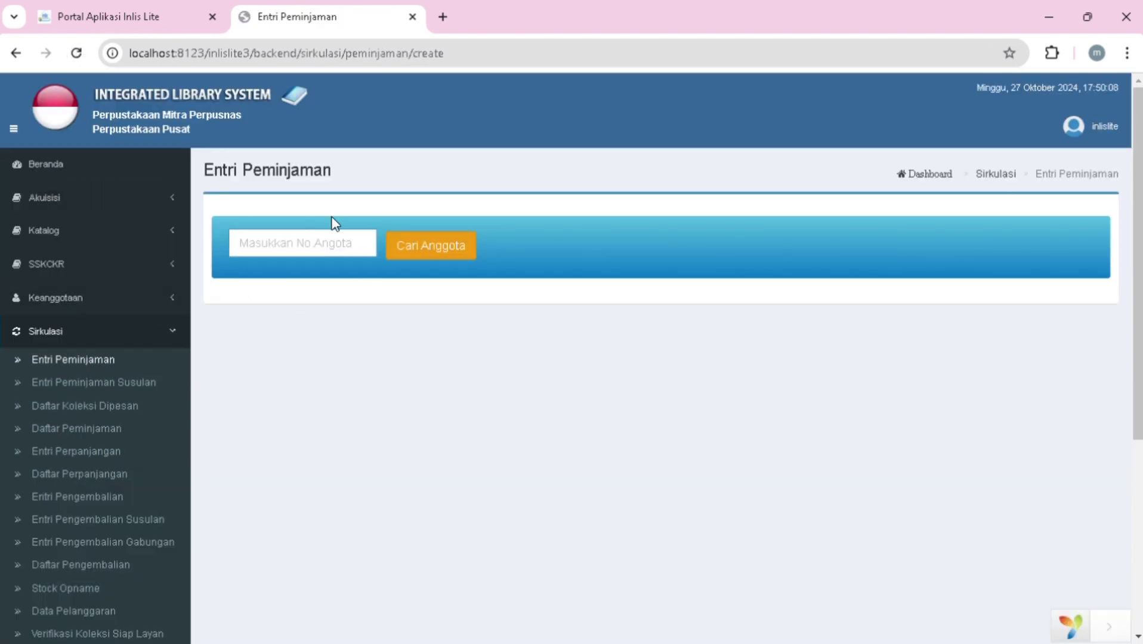
click(134, 297)
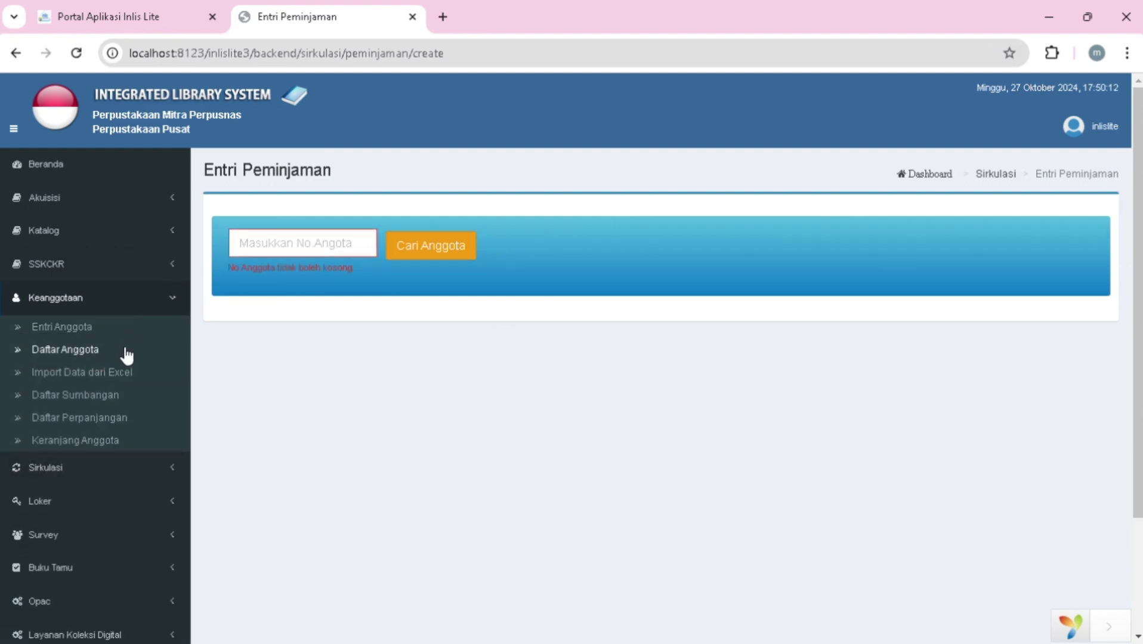
click(119, 352)
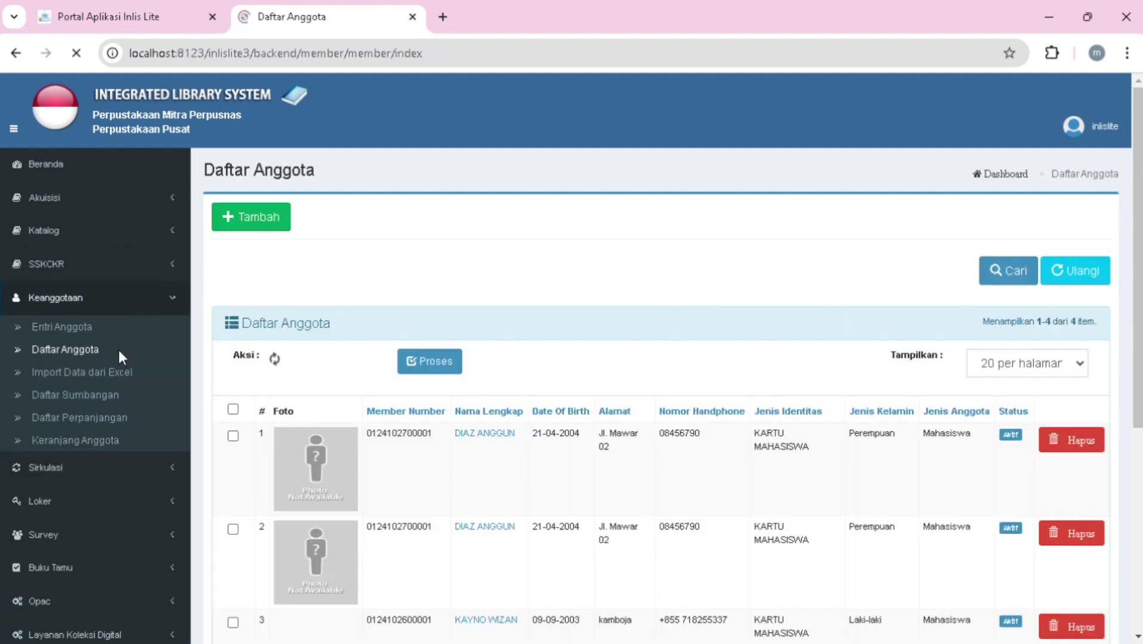
scroll(301, 420, down, 2)
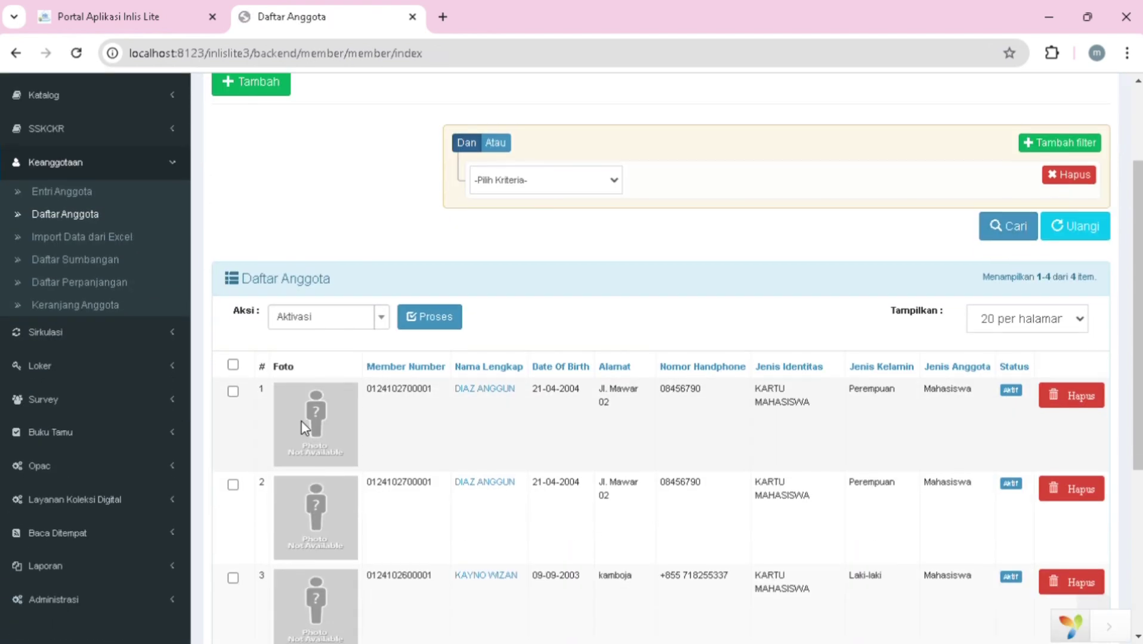
click(233, 391)
click(429, 319)
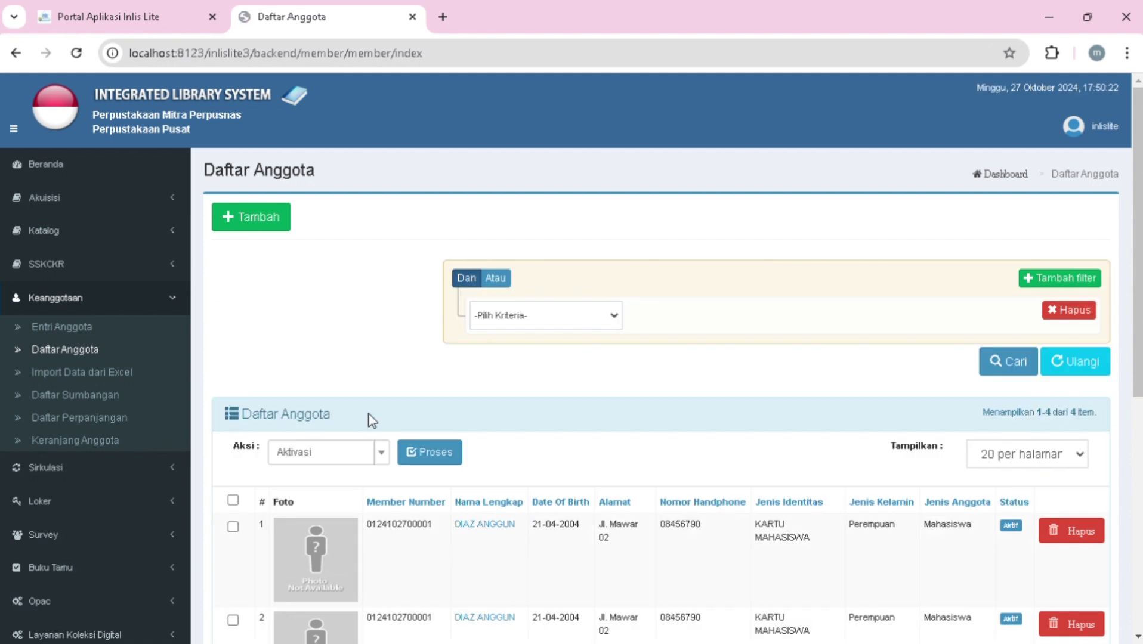
scroll(374, 438, down, 1)
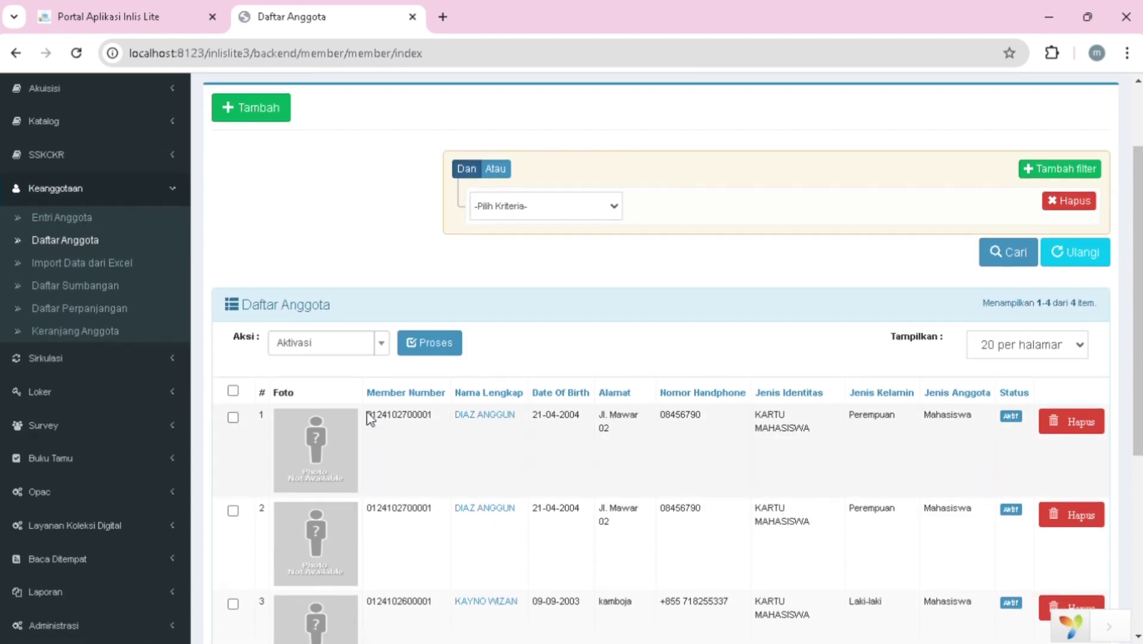
drag(368, 417, 418, 421)
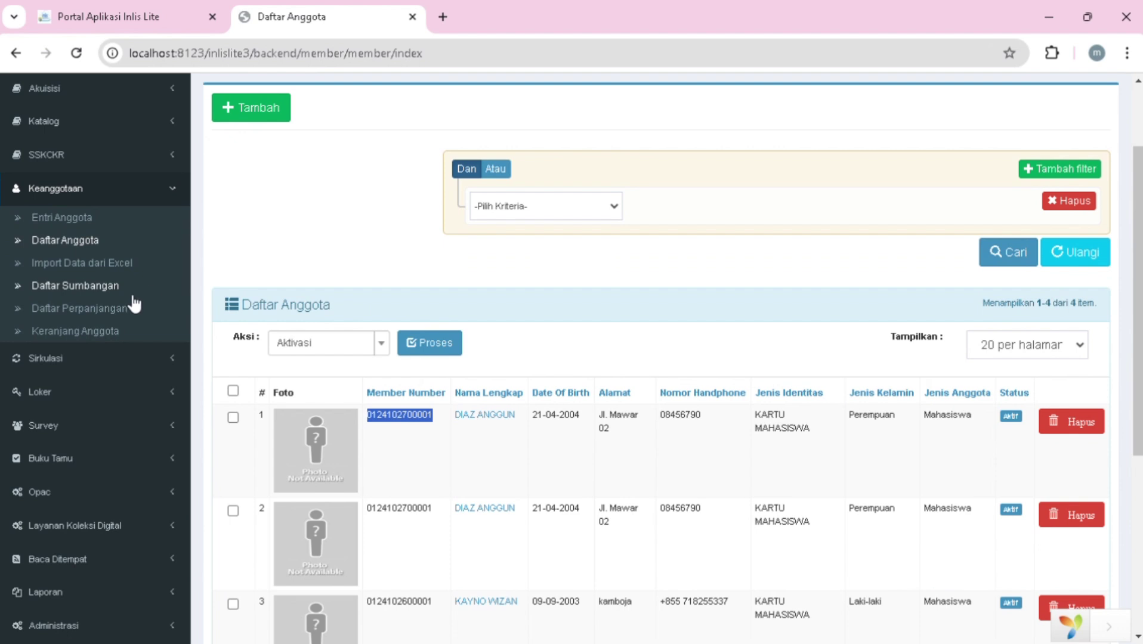
- Paste the number into Entri Peminjaman's No Anggota box and search for the member
click(115, 359)
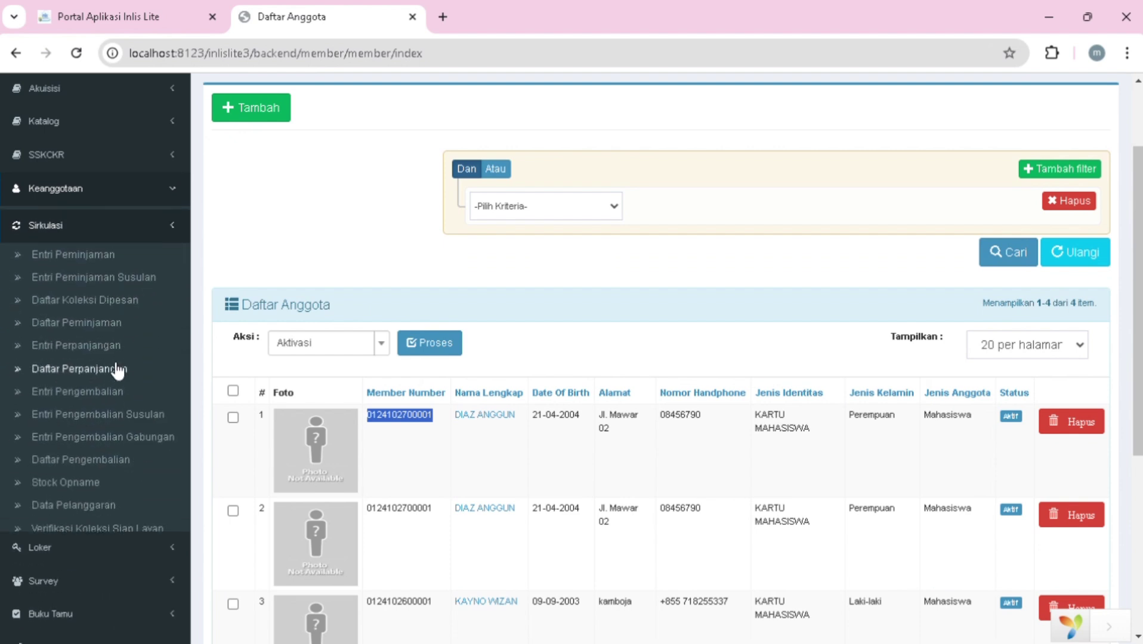
click(128, 251)
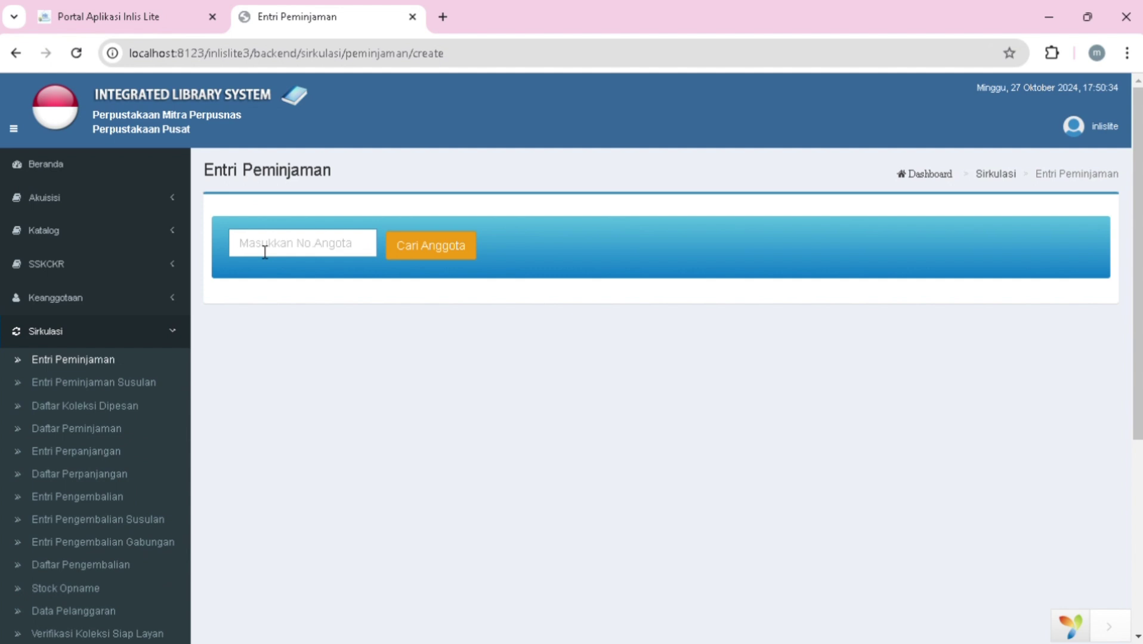
click(264, 251)
key(ctrl+v)
click(420, 247)
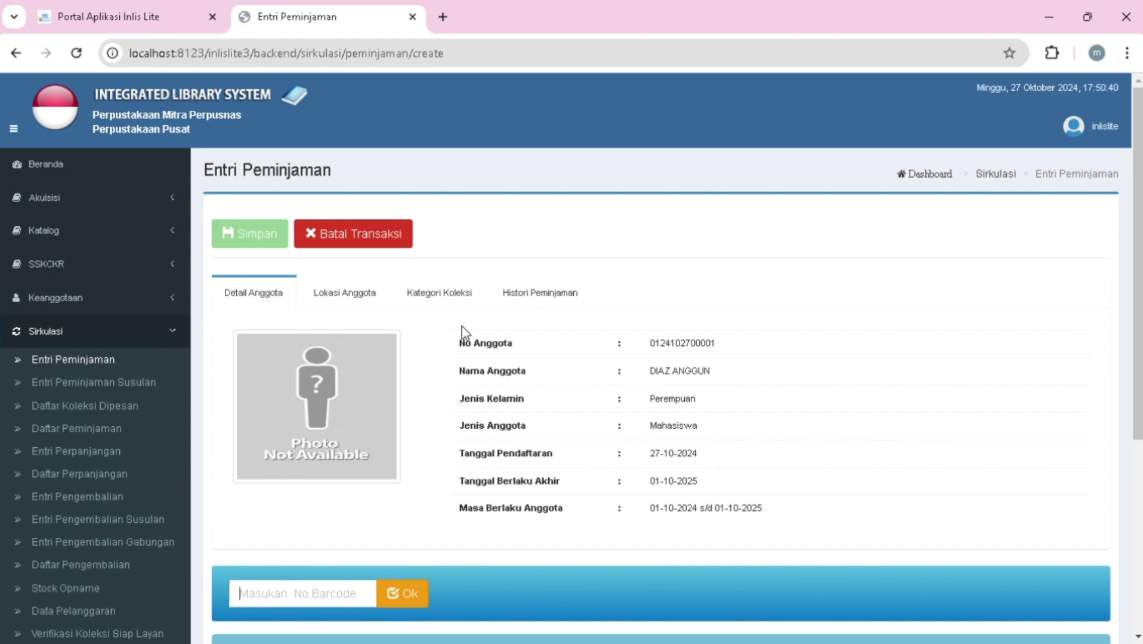
scroll(504, 382, down, 2)
scroll(505, 382, down, 1)
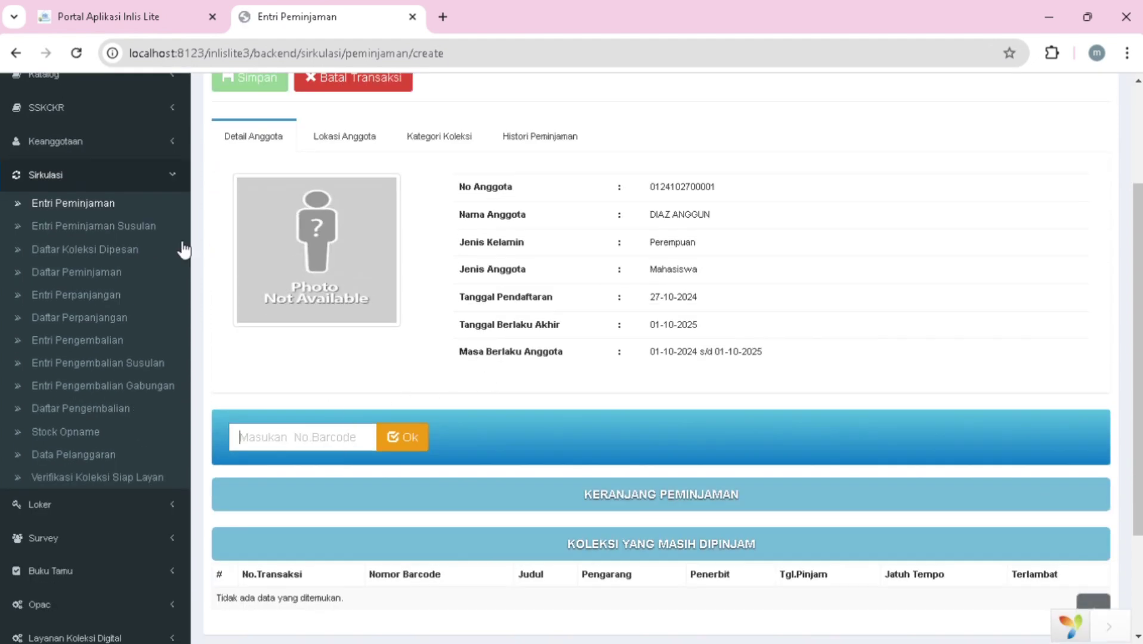
scroll(101, 204, up, 1)
scroll(101, 204, up, 1)
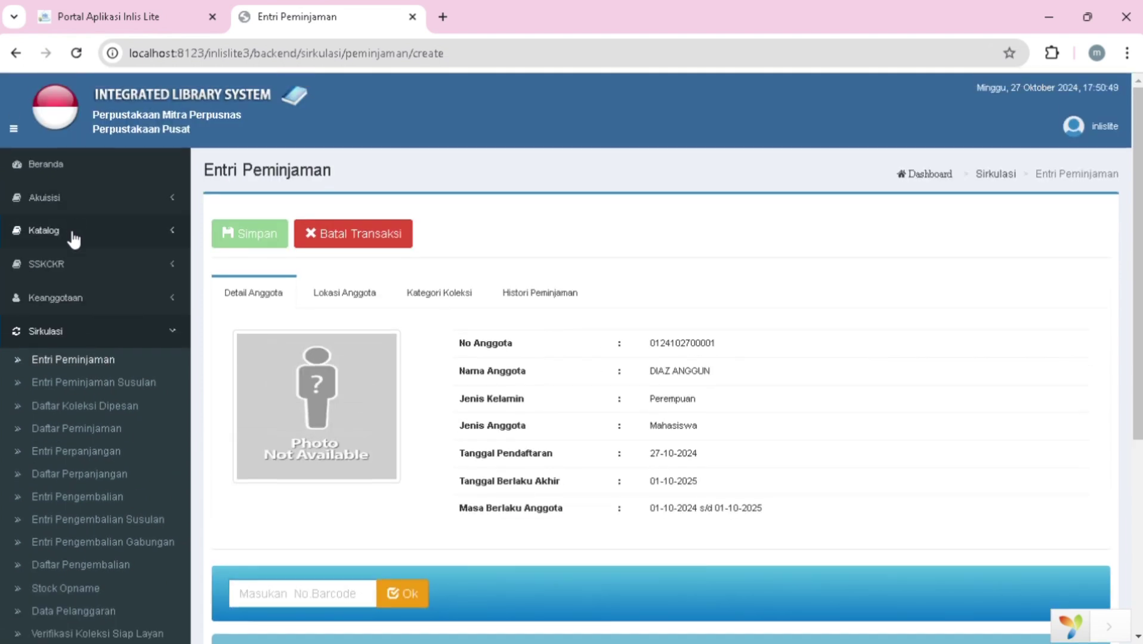
click(89, 206)
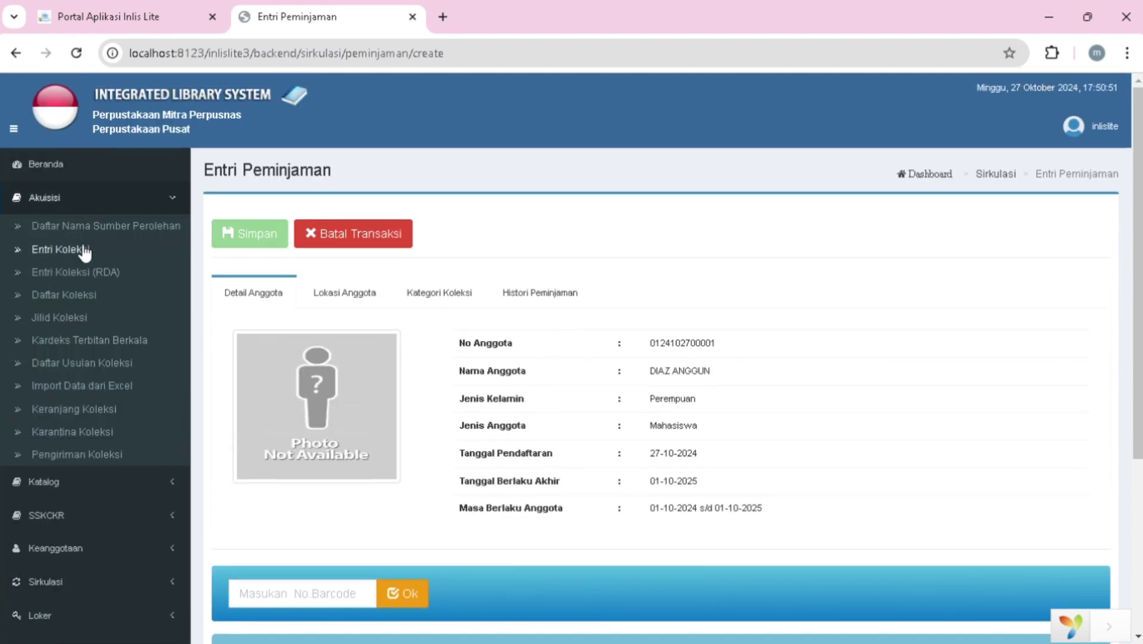
click(75, 297)
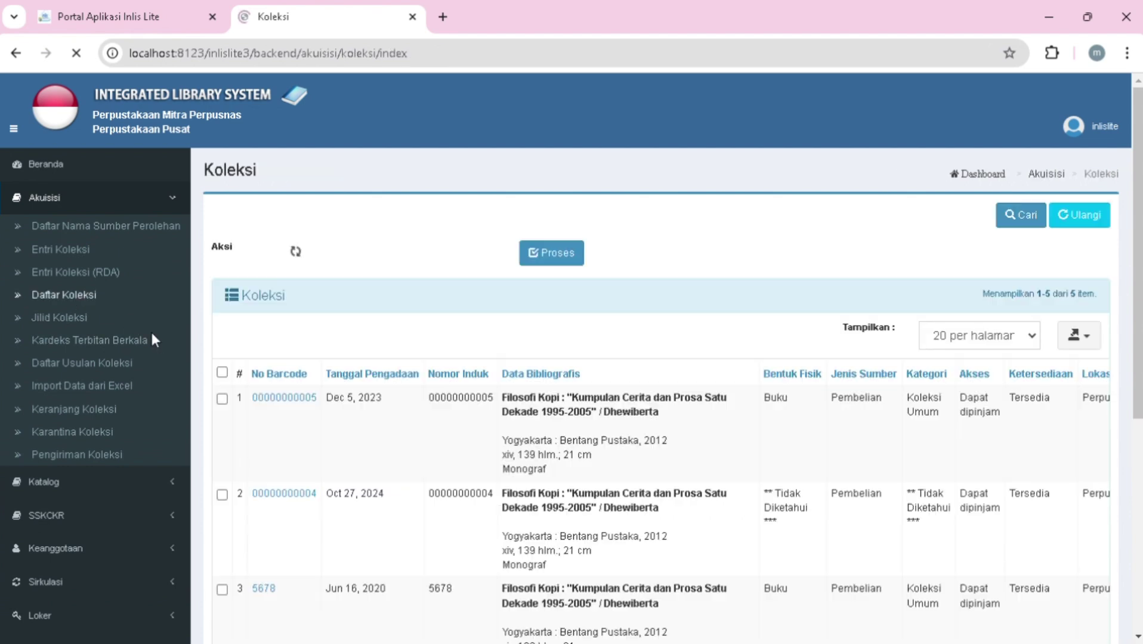
scroll(301, 398, down, 3)
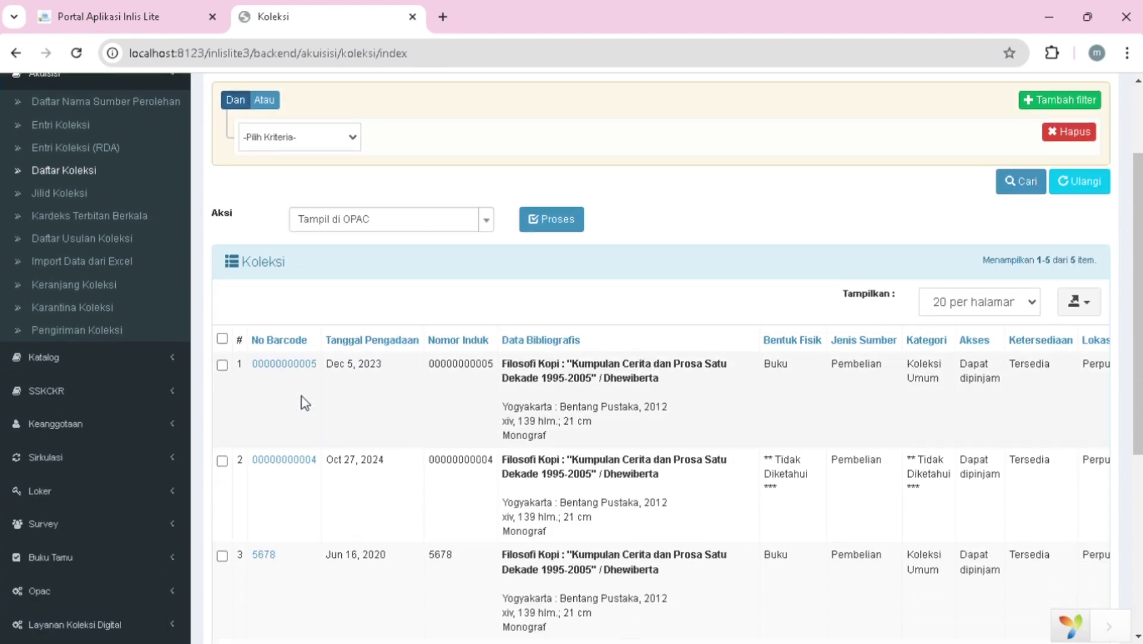
scroll(308, 405, down, 1)
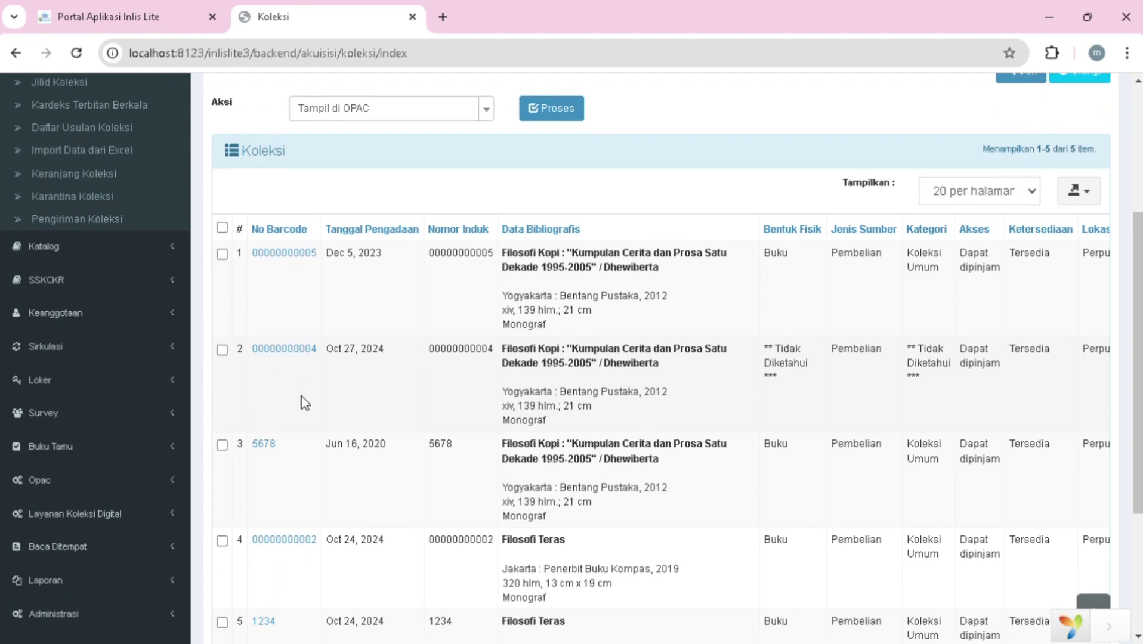
scroll(301, 396, down, 2)
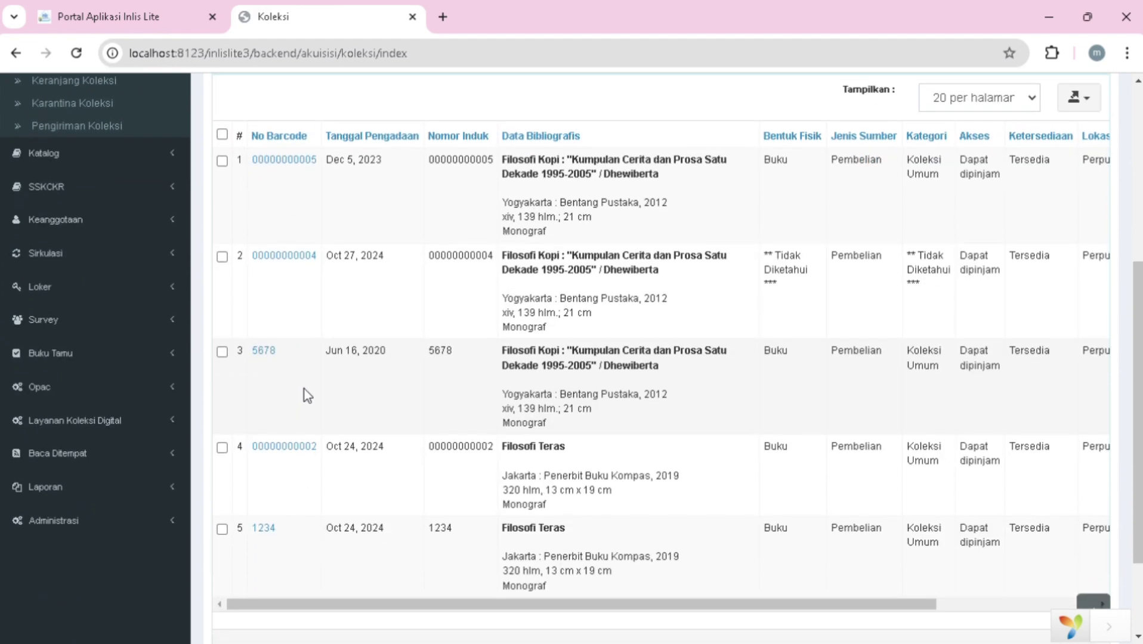
scroll(307, 395, up, 3)
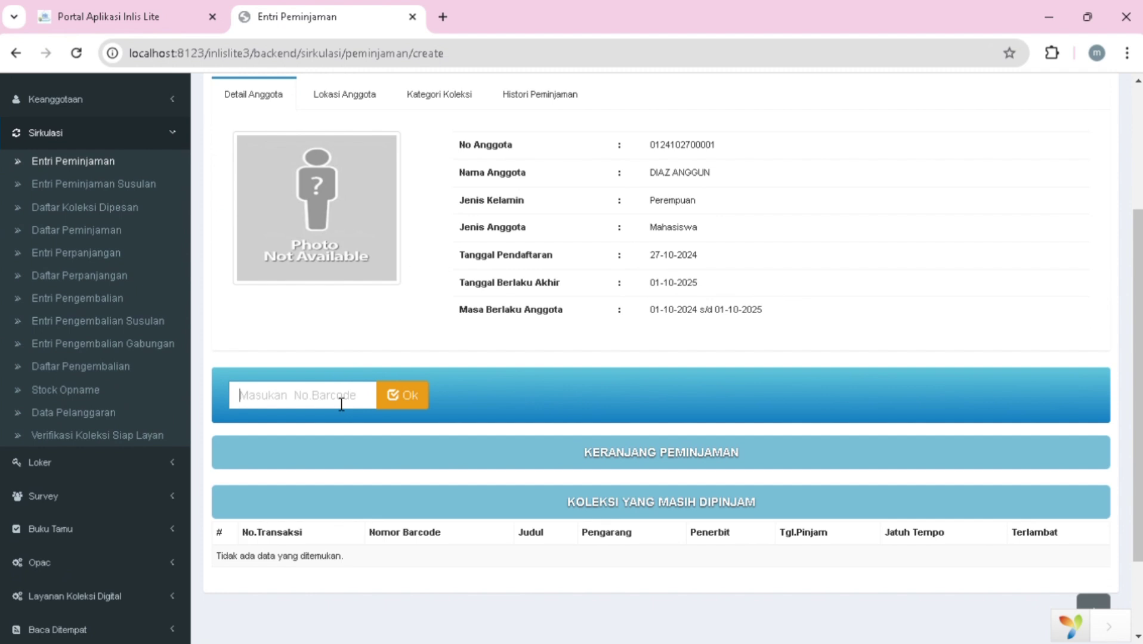
text(00000000005)
click(406, 394)
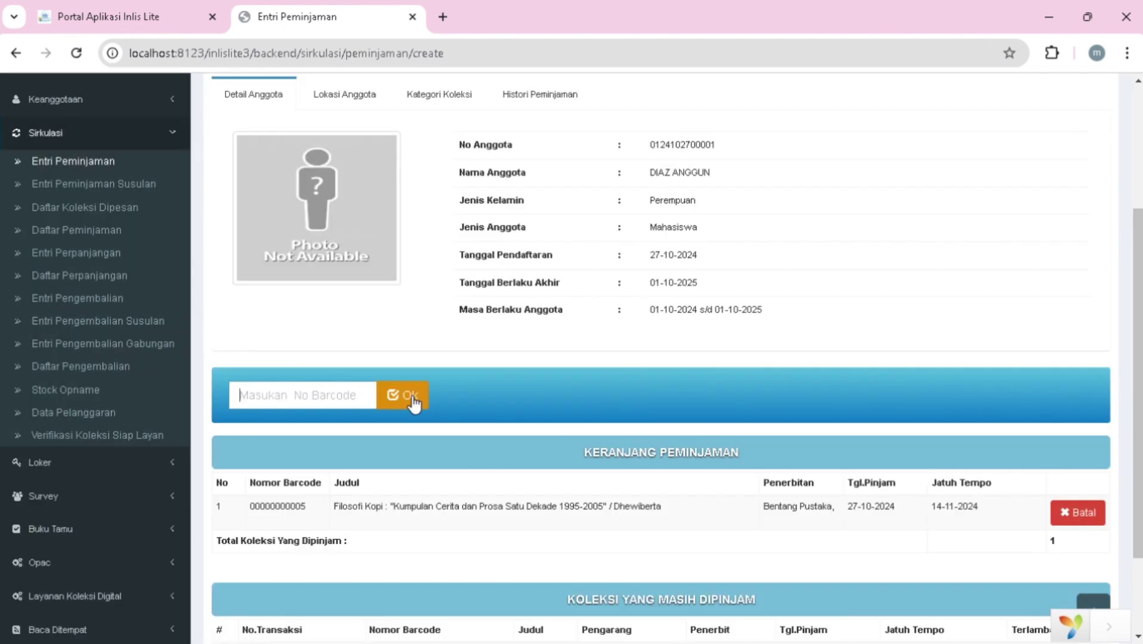
scroll(415, 403, down, 2)
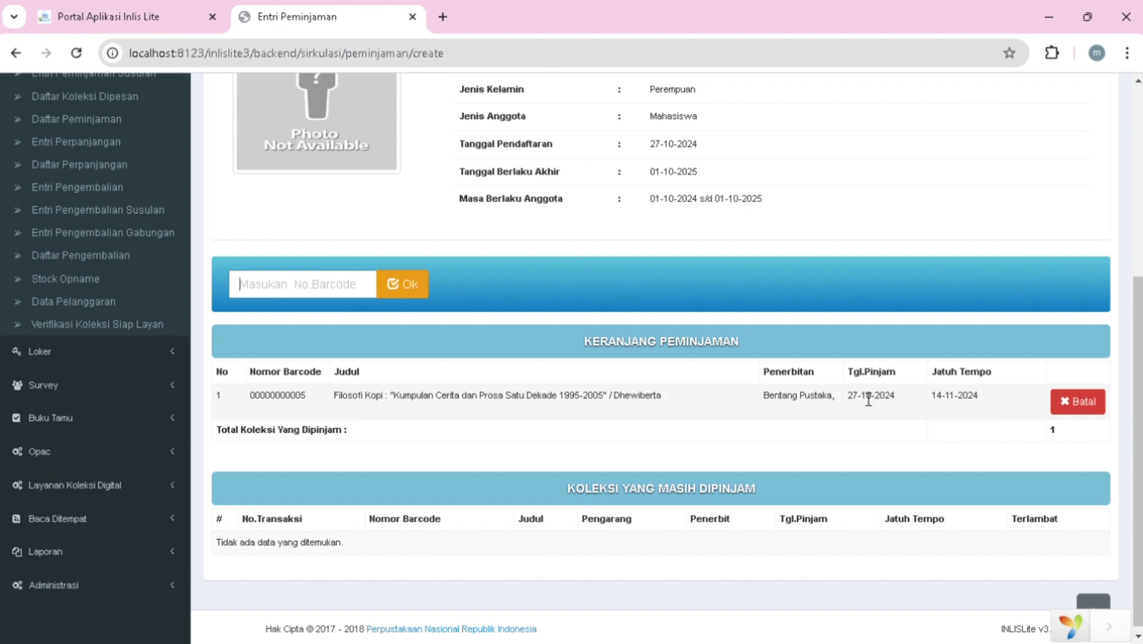
scroll(857, 412, down, 1)
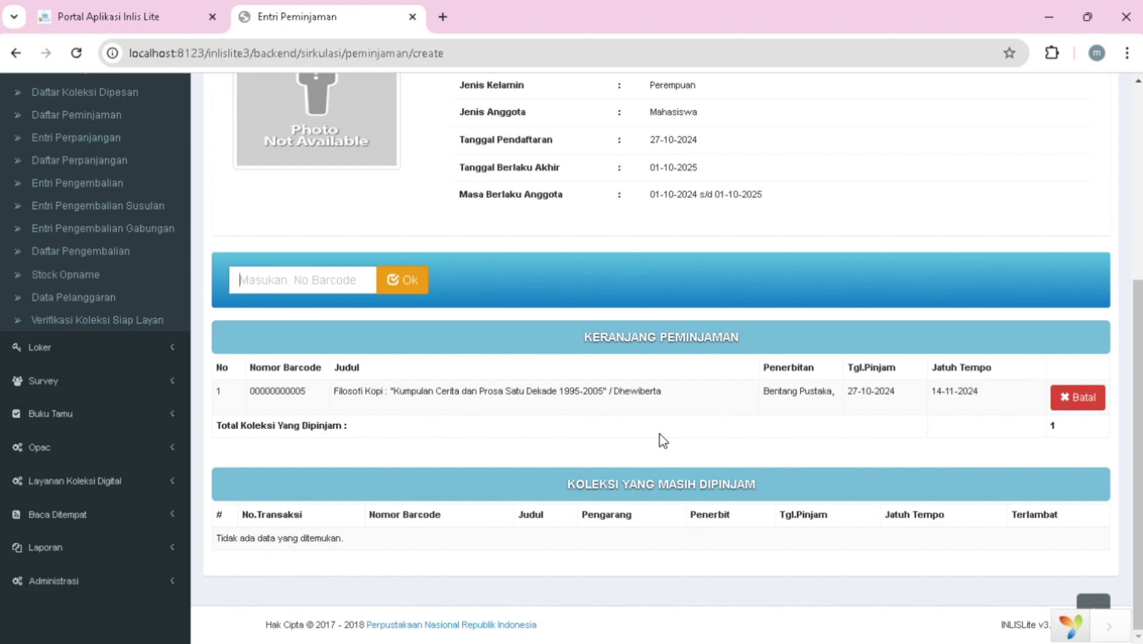
key(Return)
scroll(427, 496, up, 3)
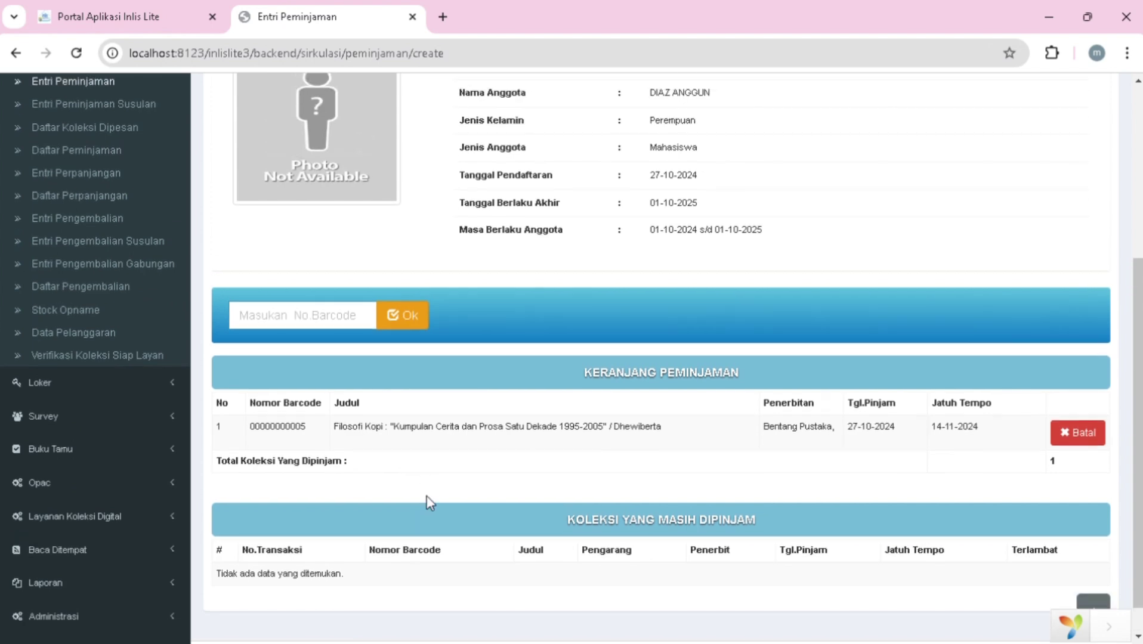
scroll(210, 477, down, 3)
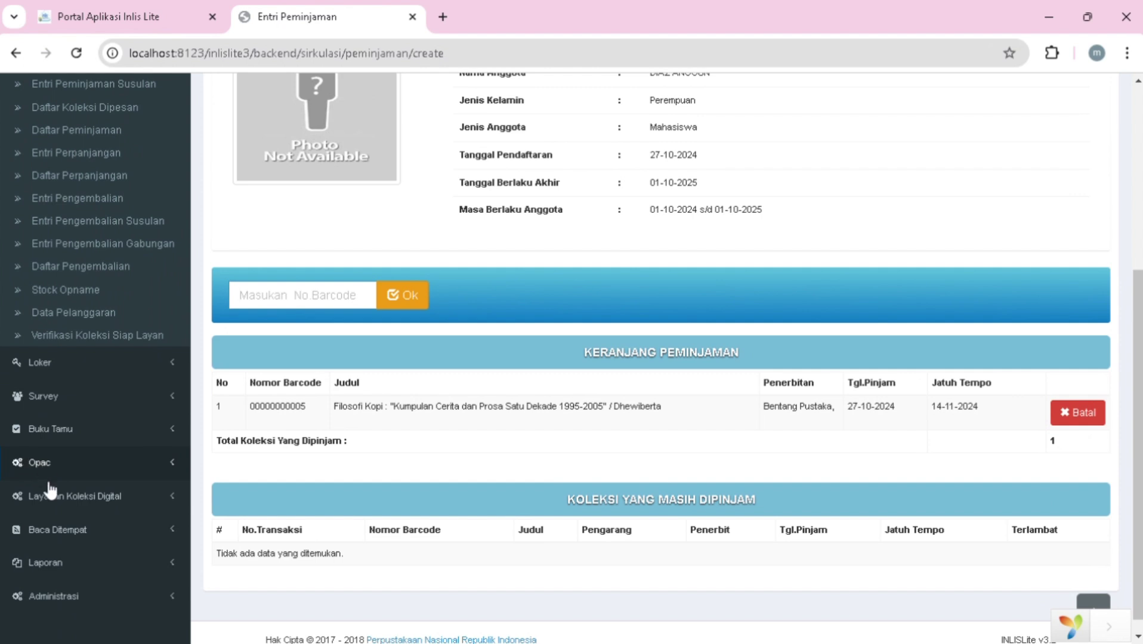
scroll(50, 498, down, 1)
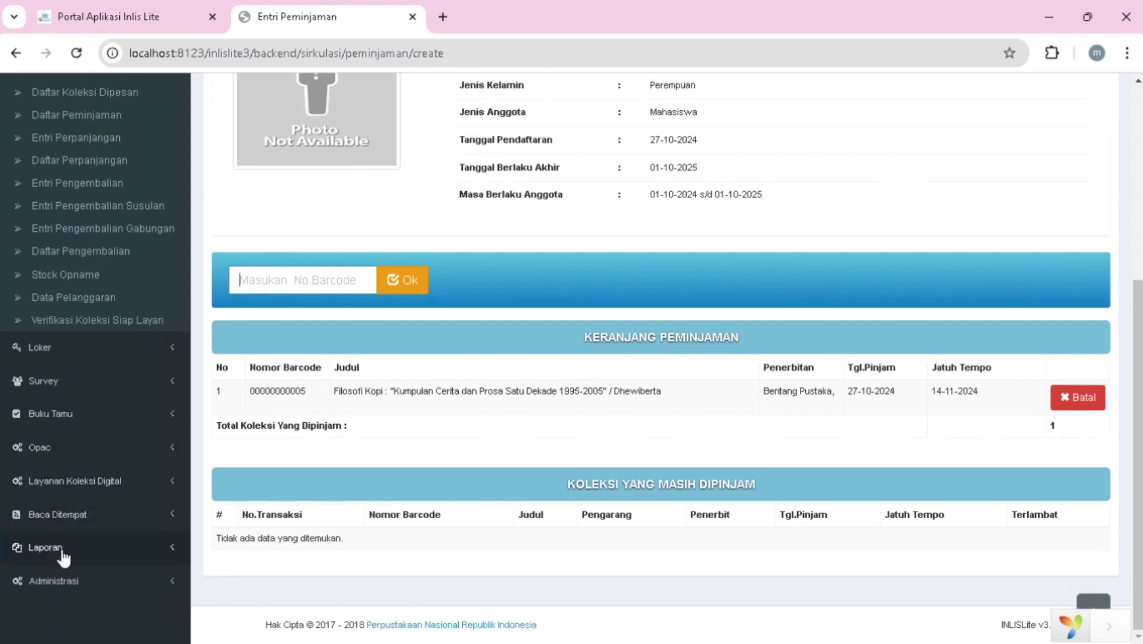
click(28, 552)
scroll(60, 558, down, 4)
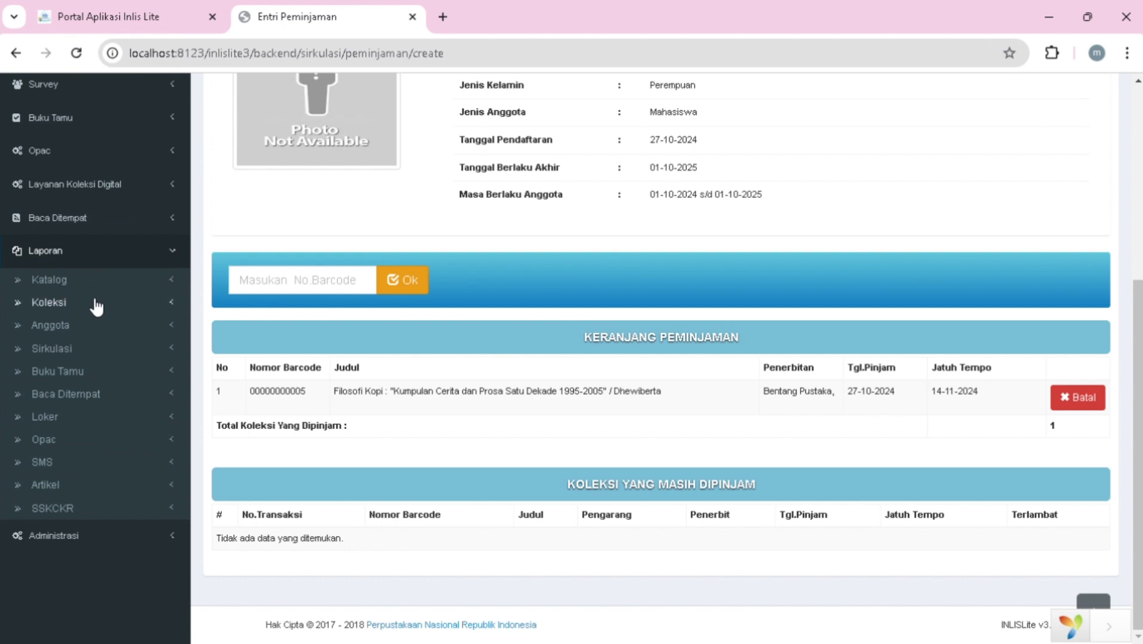
- Open Laporan Peminjaman under circulation reports and set Periode to Bulanan
click(83, 350)
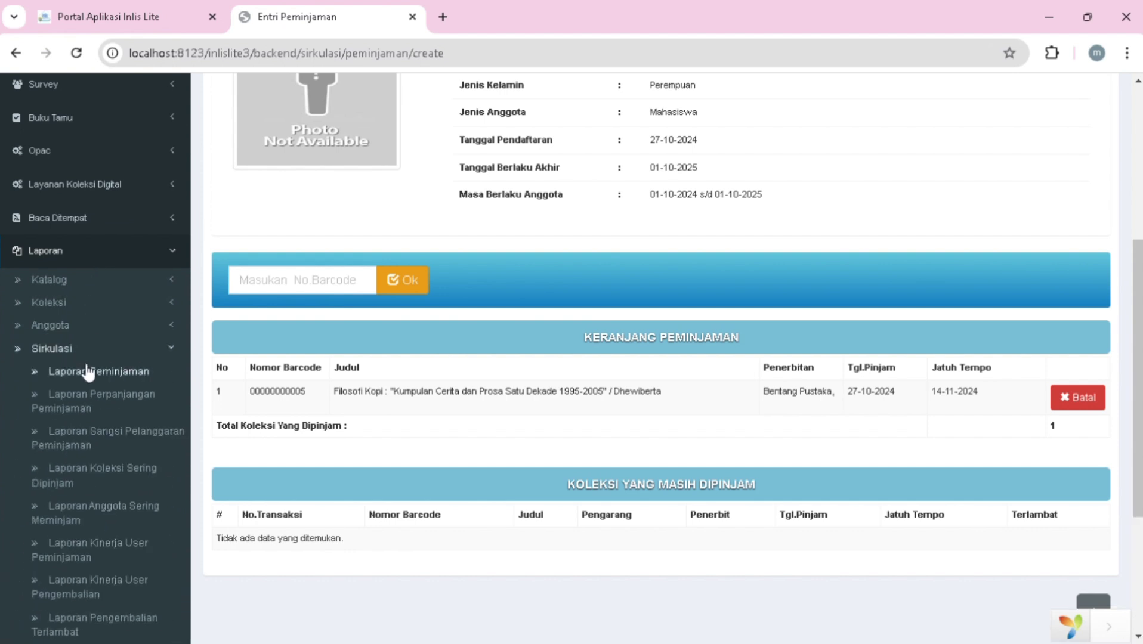
click(79, 372)
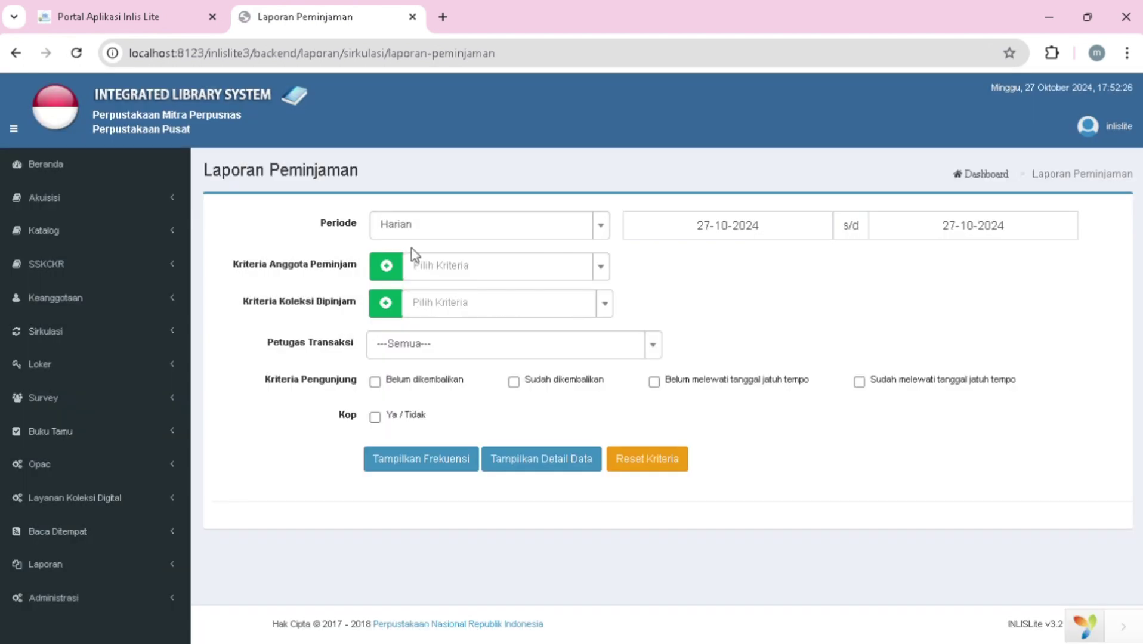
click(607, 237)
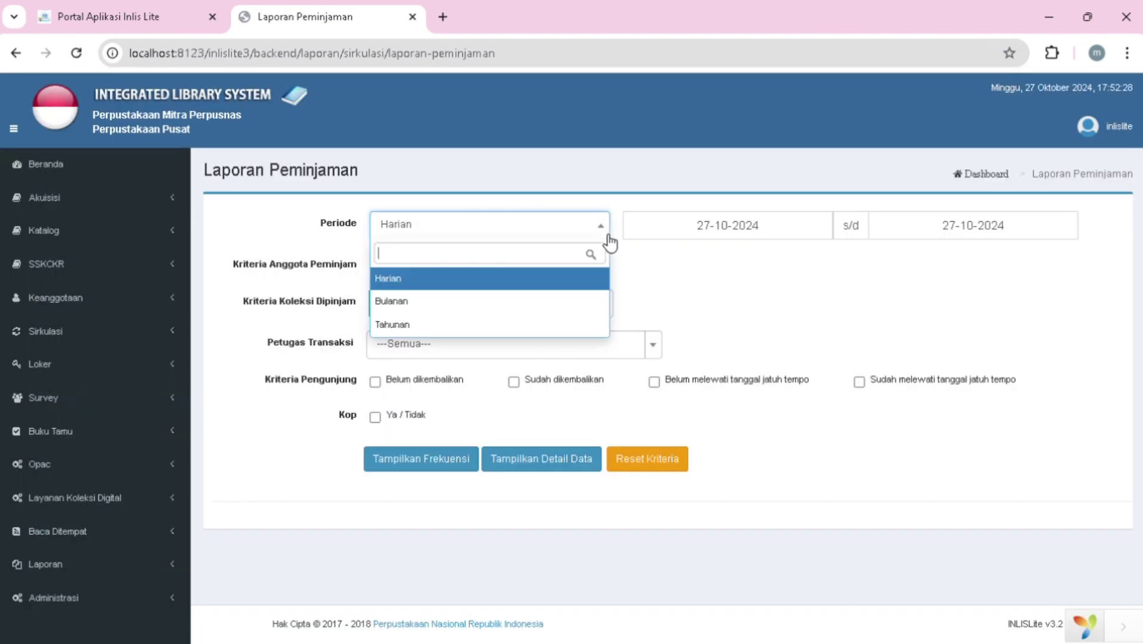
click(512, 311)
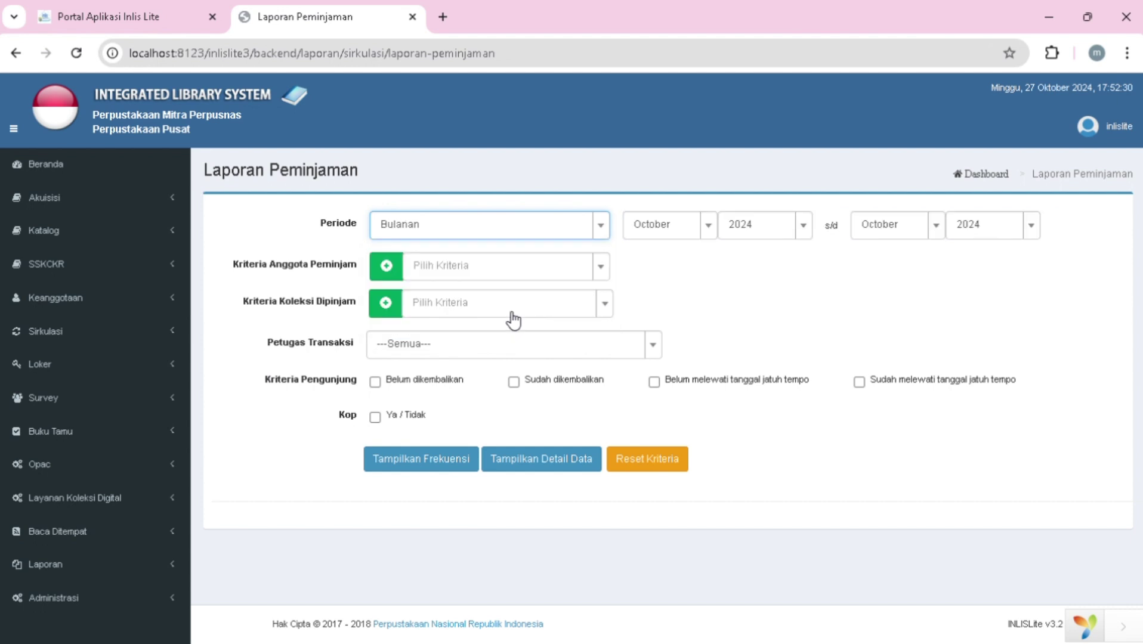
- Set the borrower criterion to Jenis Anggota and the borrowed-item criterion to Kategori
click(600, 268)
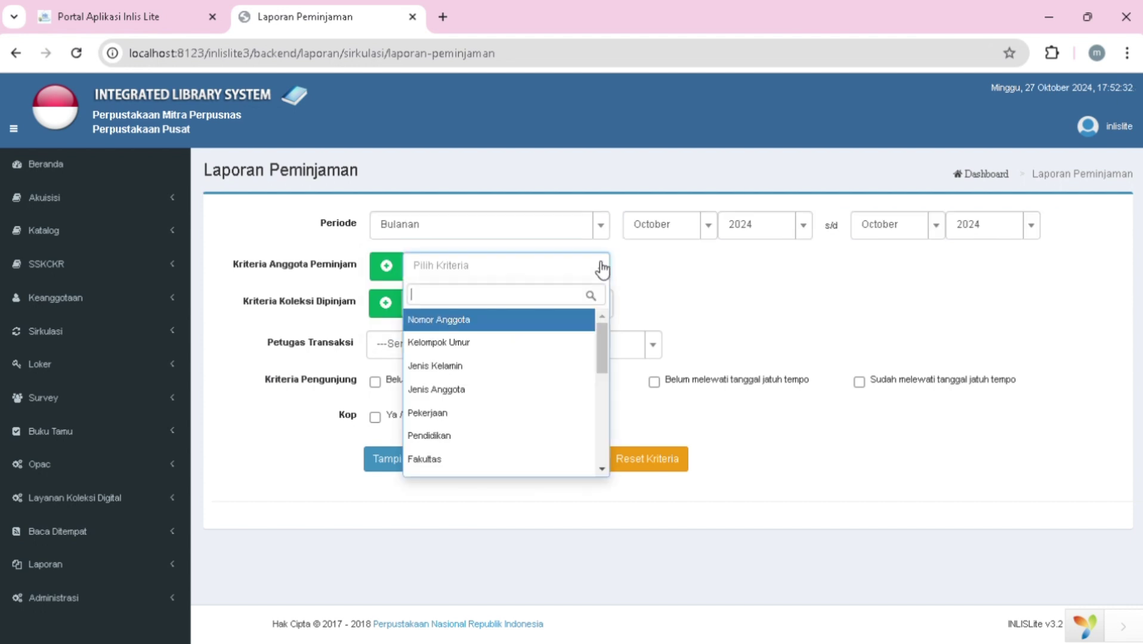
click(486, 394)
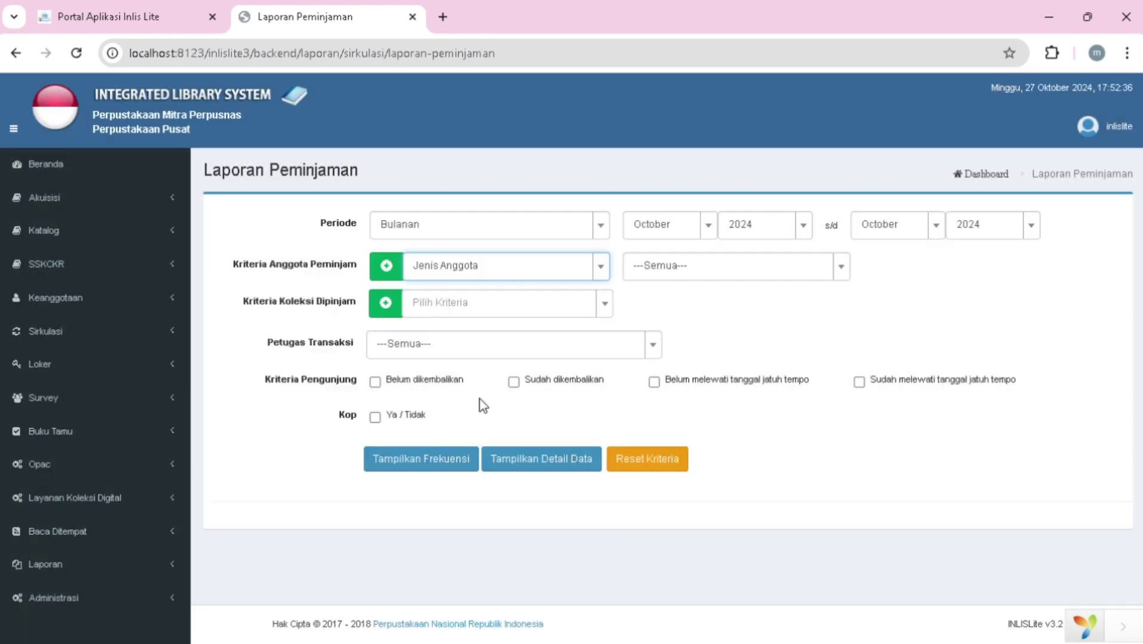
click(605, 303)
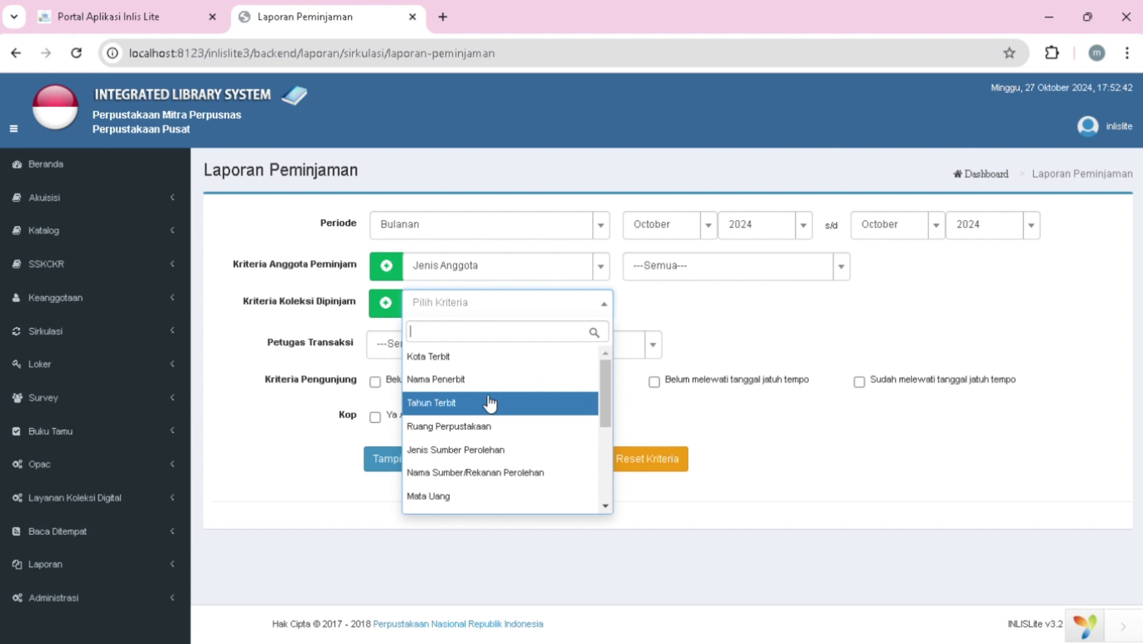
scroll(497, 385, down, 3)
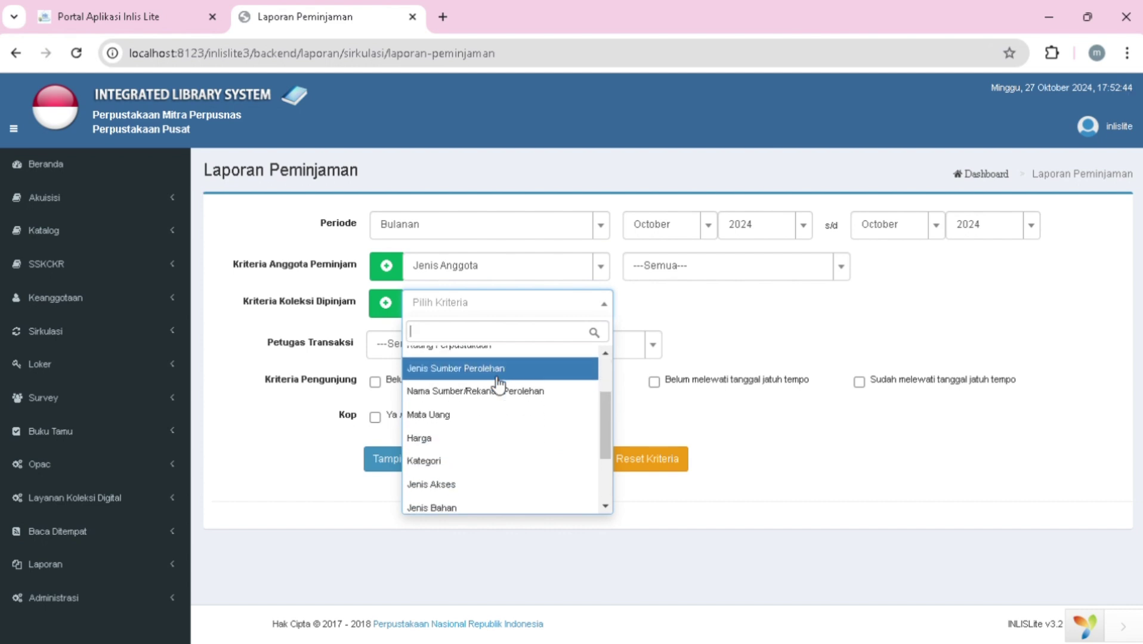
scroll(498, 387, down, 2)
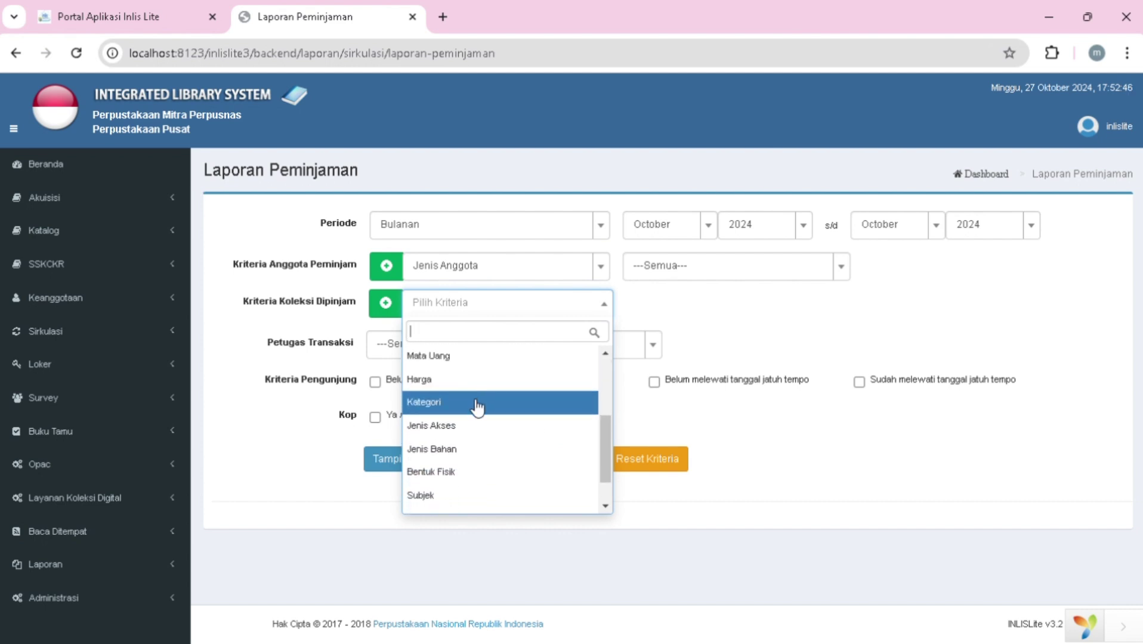
scroll(477, 408, down, 1)
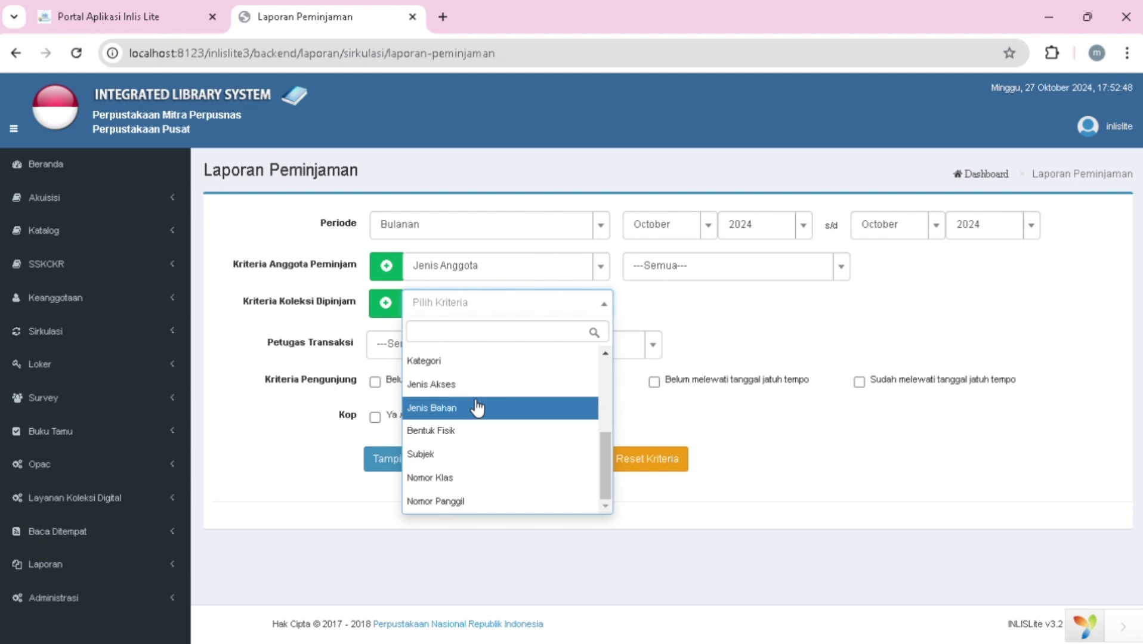
scroll(477, 408, up, 3)
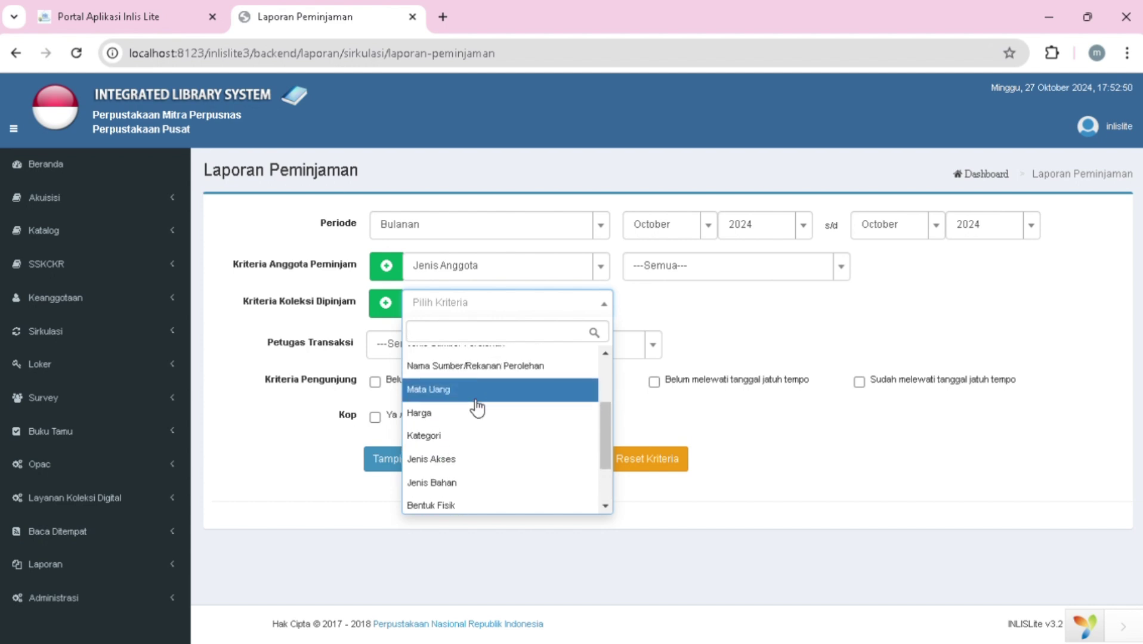
scroll(478, 408, up, 1)
scroll(477, 408, up, 2)
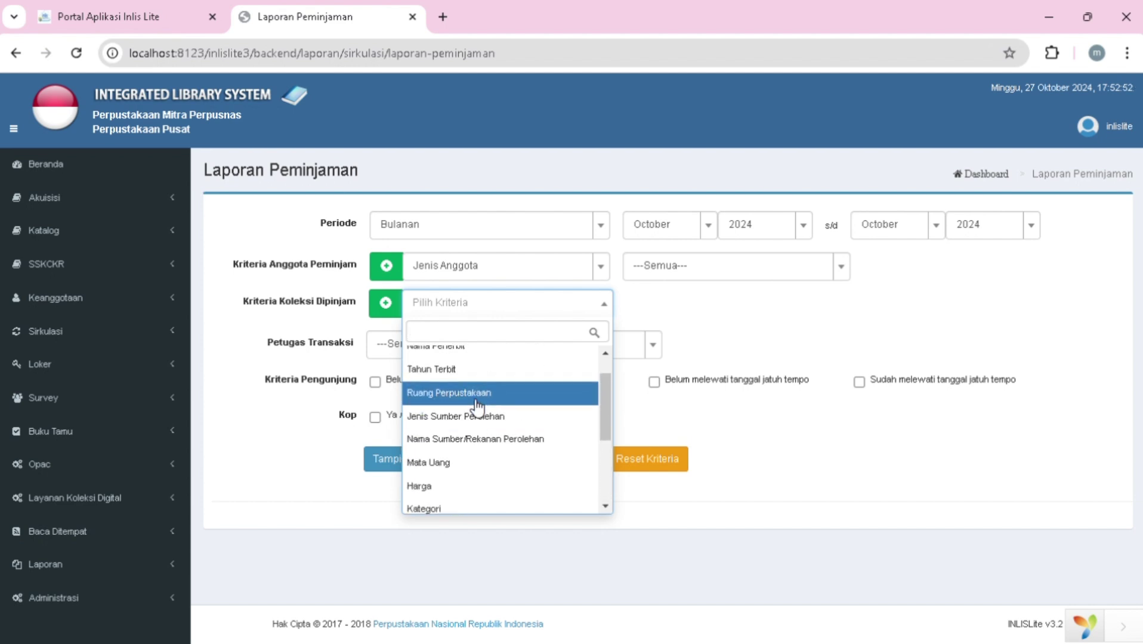
scroll(477, 408, down, 2)
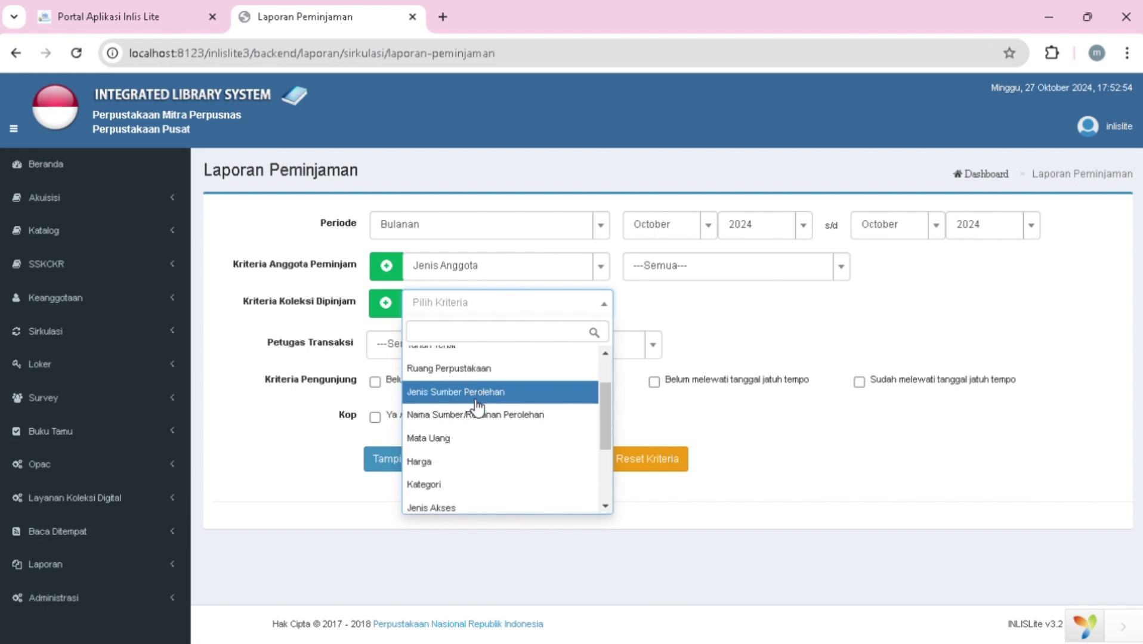
scroll(477, 408, down, 2)
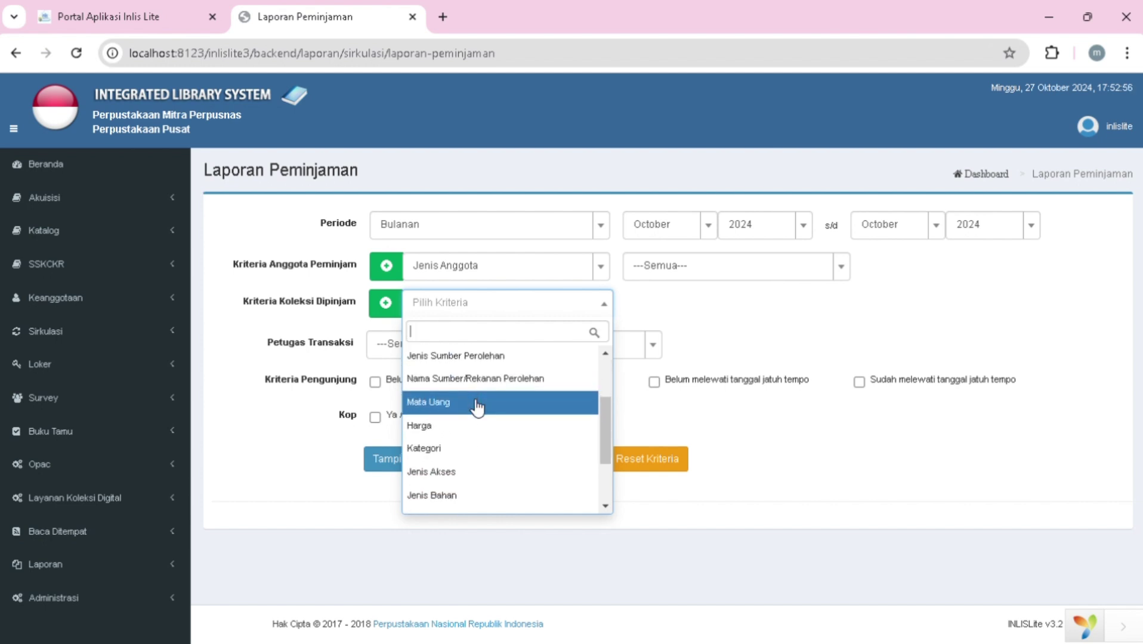
click(465, 427)
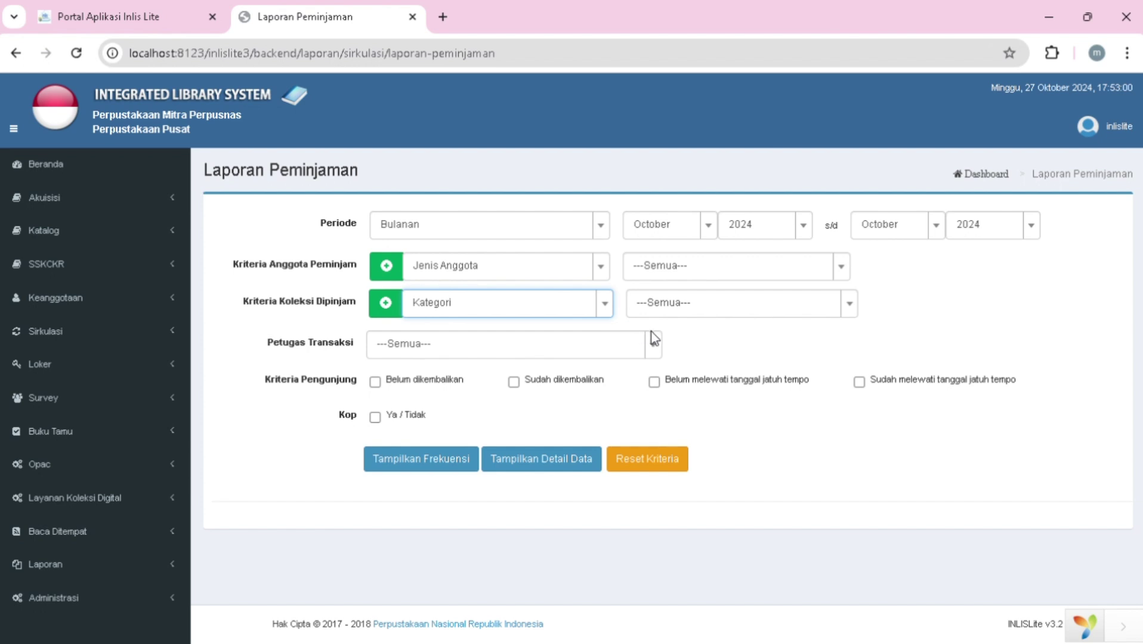
click(650, 345)
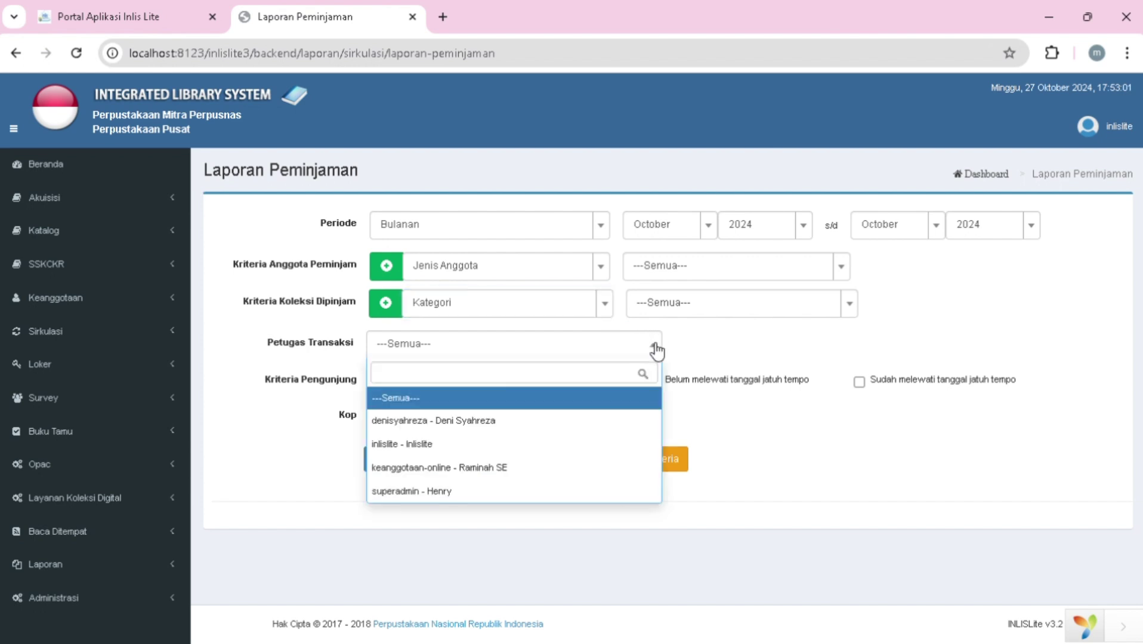
- Filter to one staff officer, Mahasiswa and Koleksi Umum, include unreturned and not-overdue loans, then generate
click(445, 444)
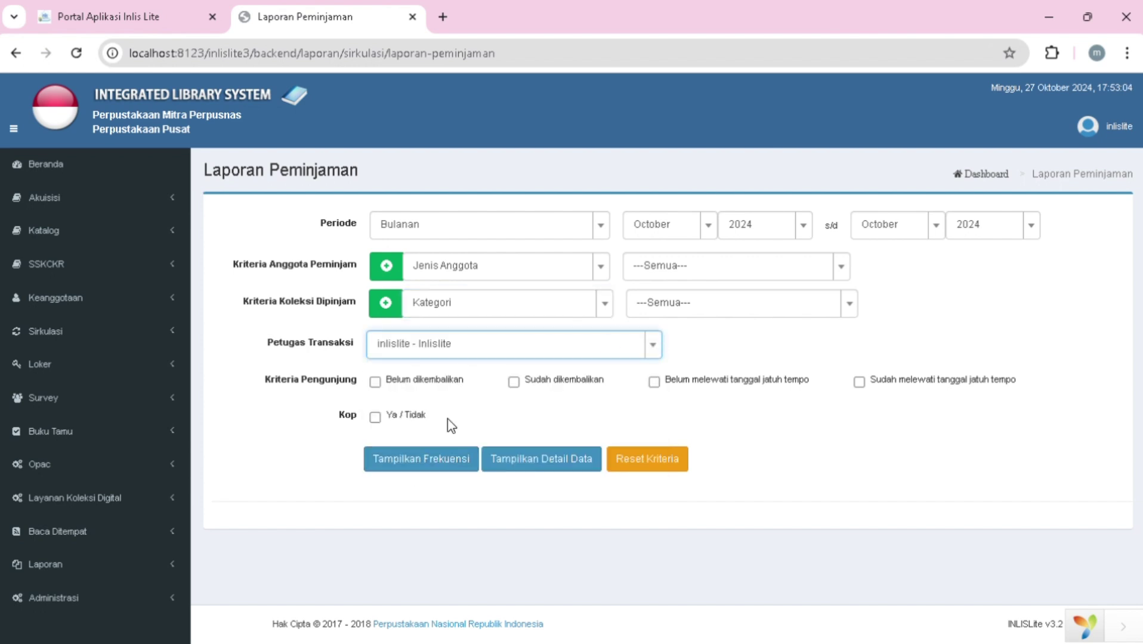
click(841, 266)
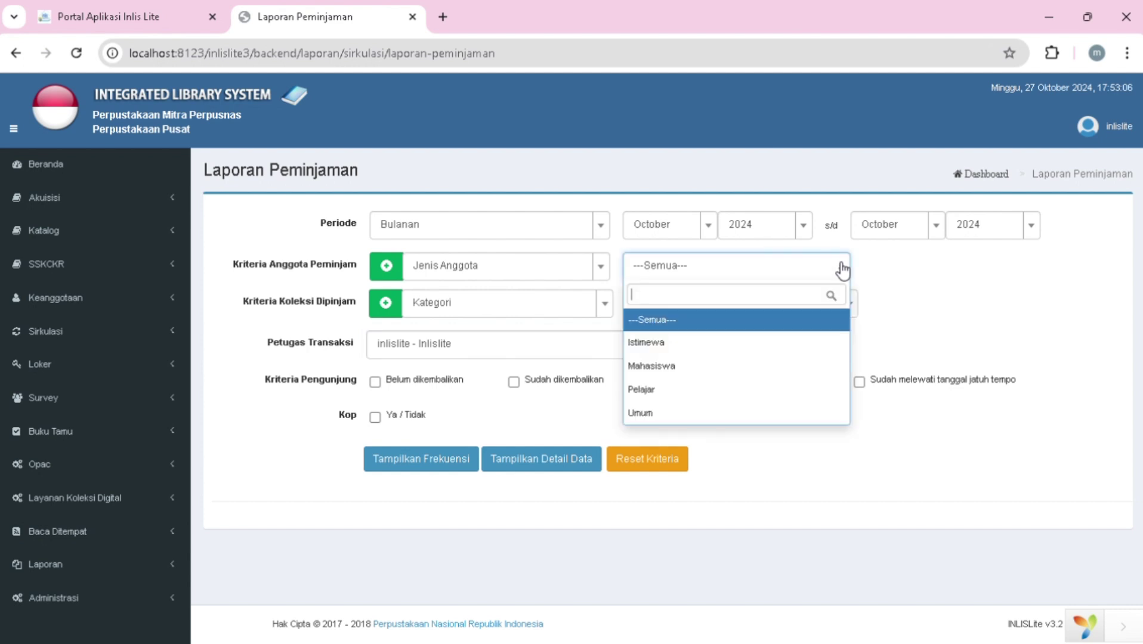
click(738, 369)
click(850, 306)
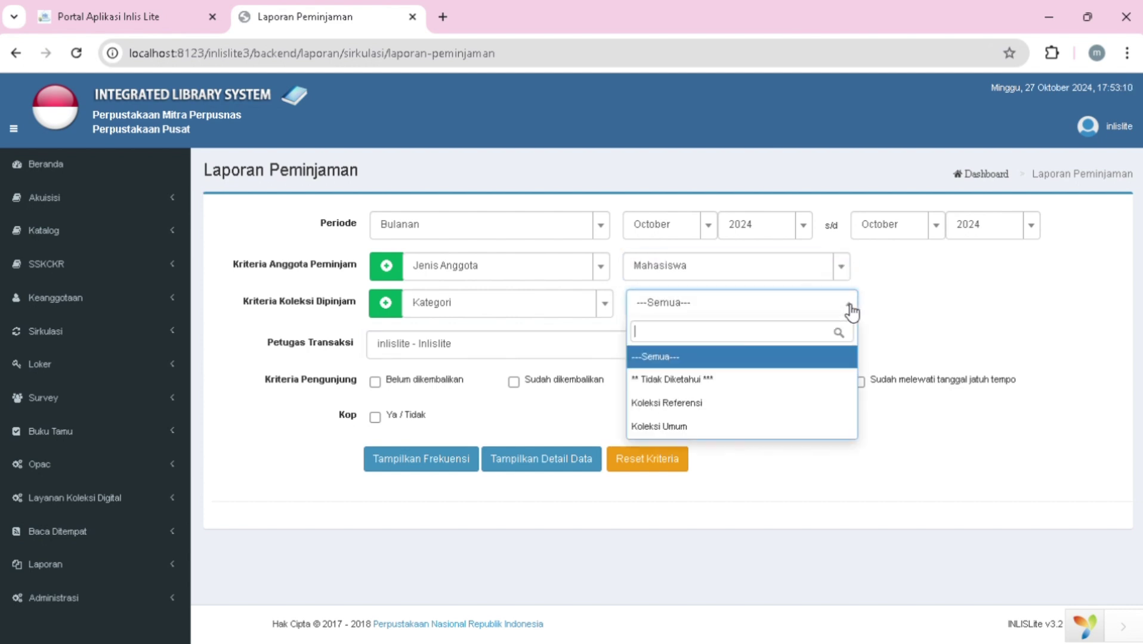
click(748, 428)
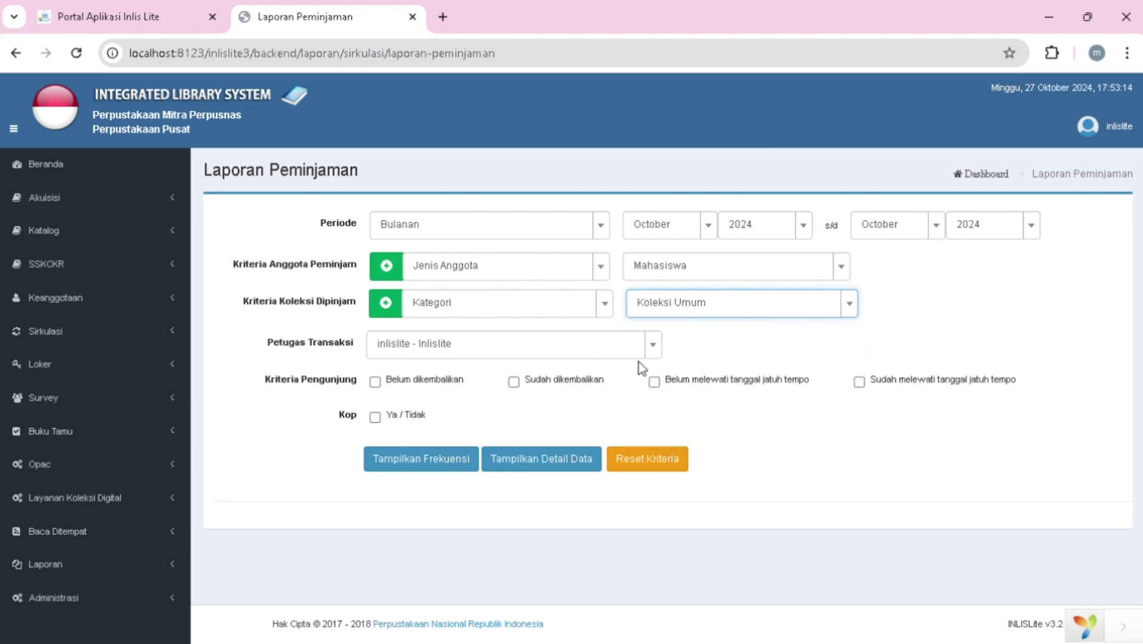
click(375, 383)
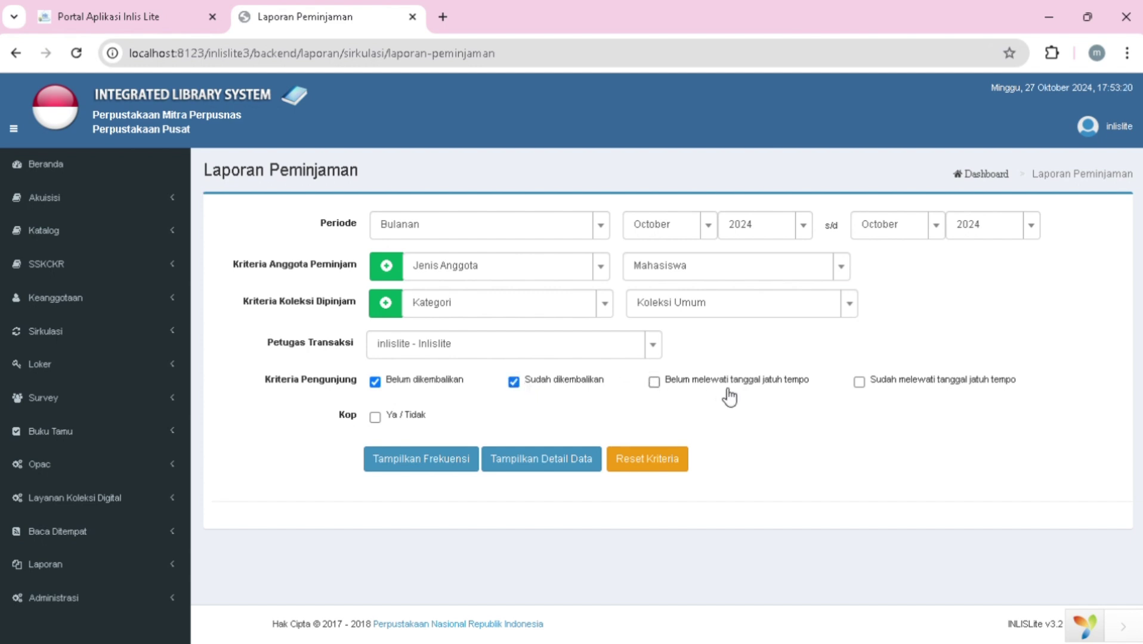
click(653, 383)
click(441, 461)
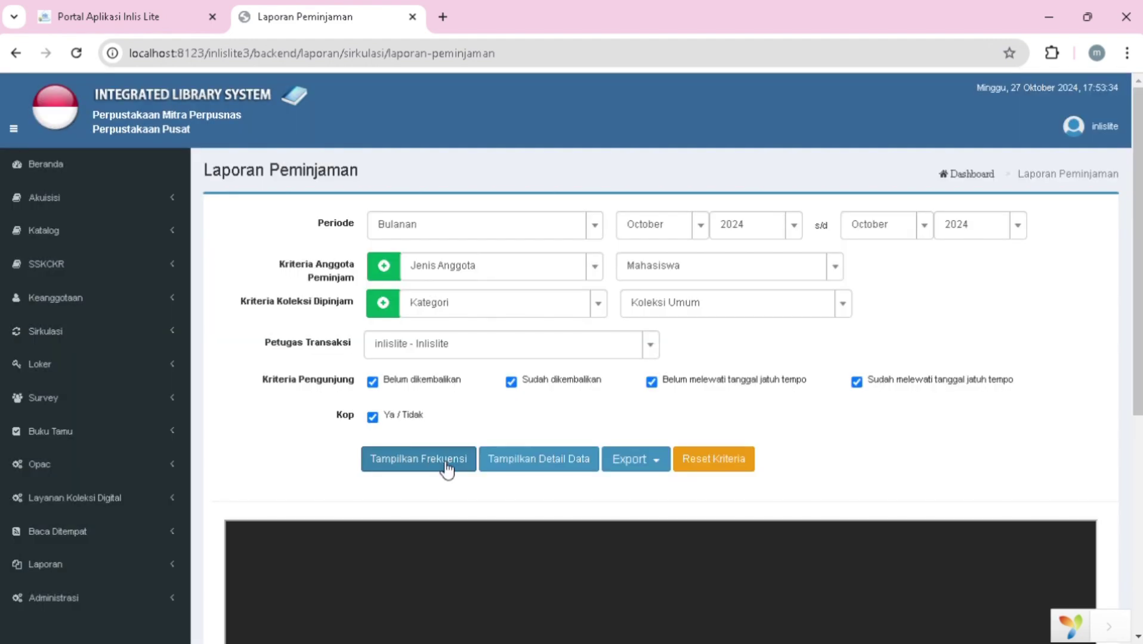
- Review the October 2024 frequency PDF: Mahasiswa, Koleksi Umum with 1 loan, 1 title, 1 copy
scroll(516, 564, down, 2)
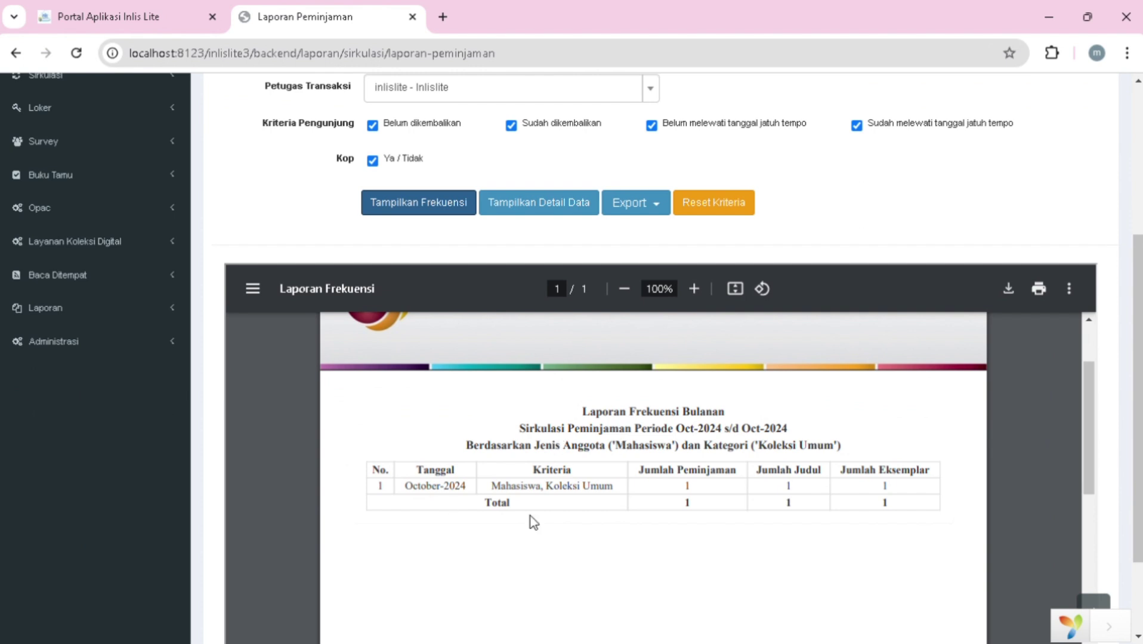
scroll(856, 519, down, 1)
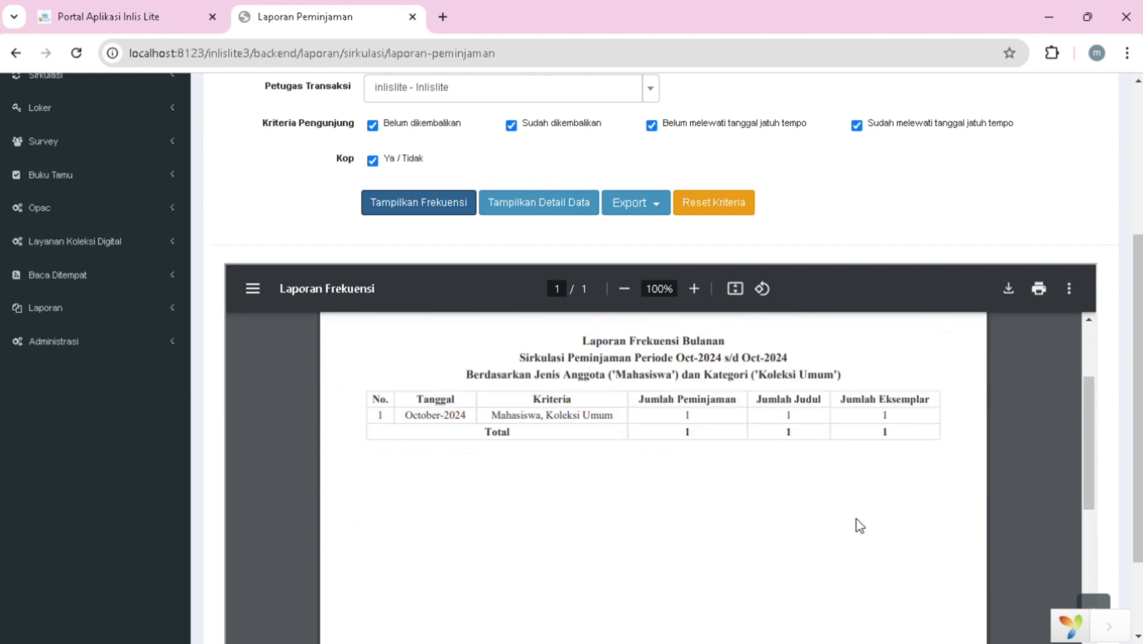
scroll(857, 519, up, 3)
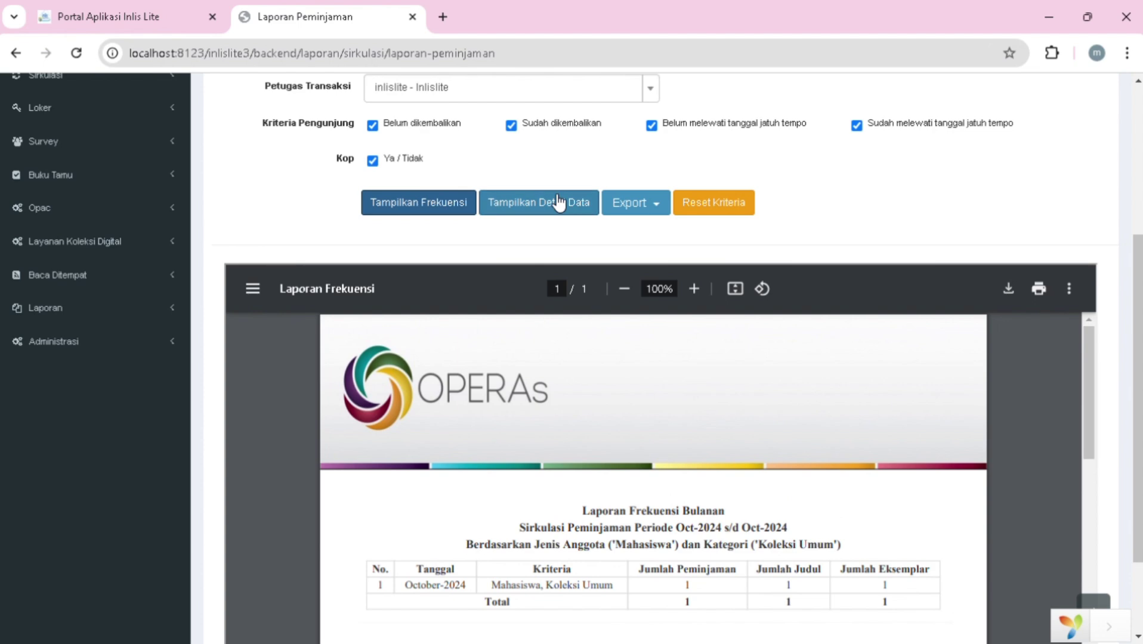
scroll(559, 422, down, 2)
scroll(572, 487, up, 3)
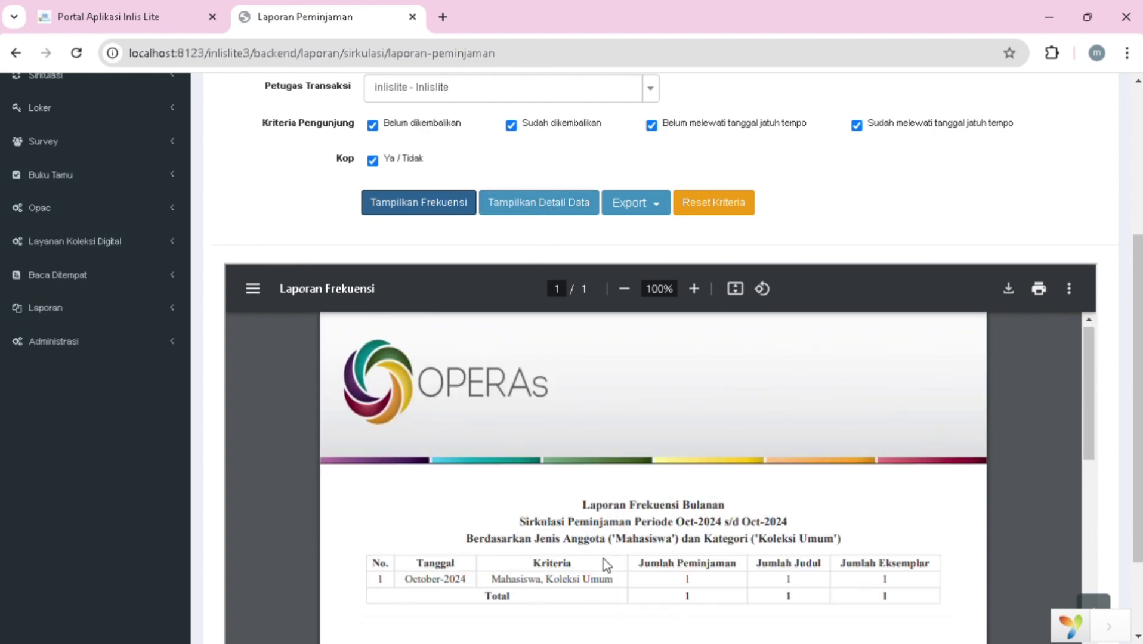
scroll(620, 281, down, 2)
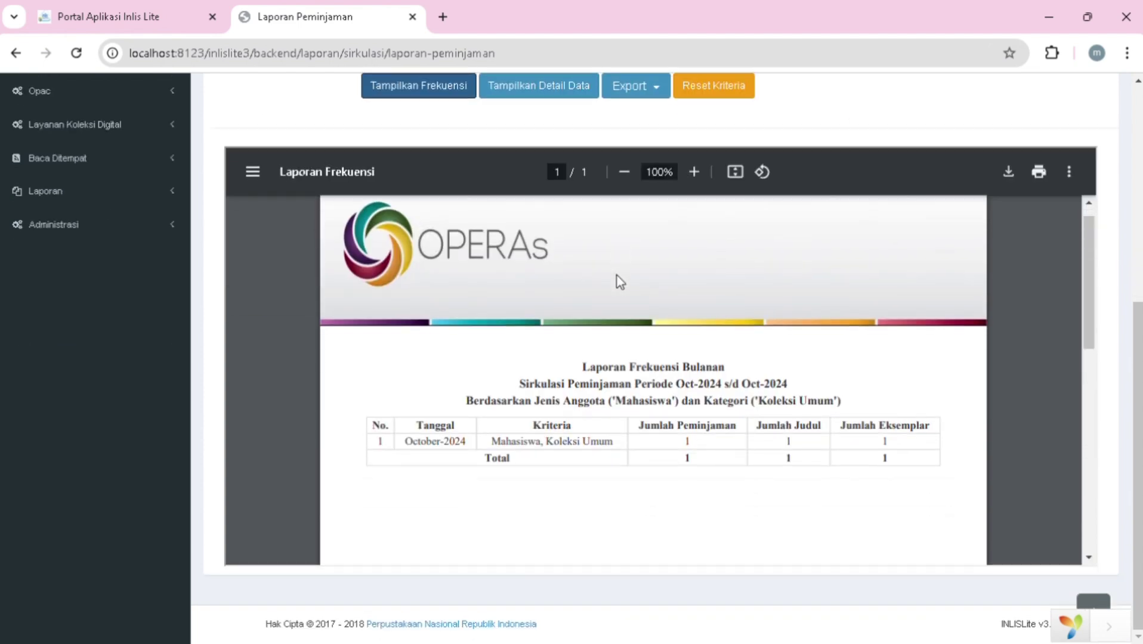
- Generate the October 2024 detail loan report showing one Mahasiswa loan of item 1234, 20 days late
click(557, 93)
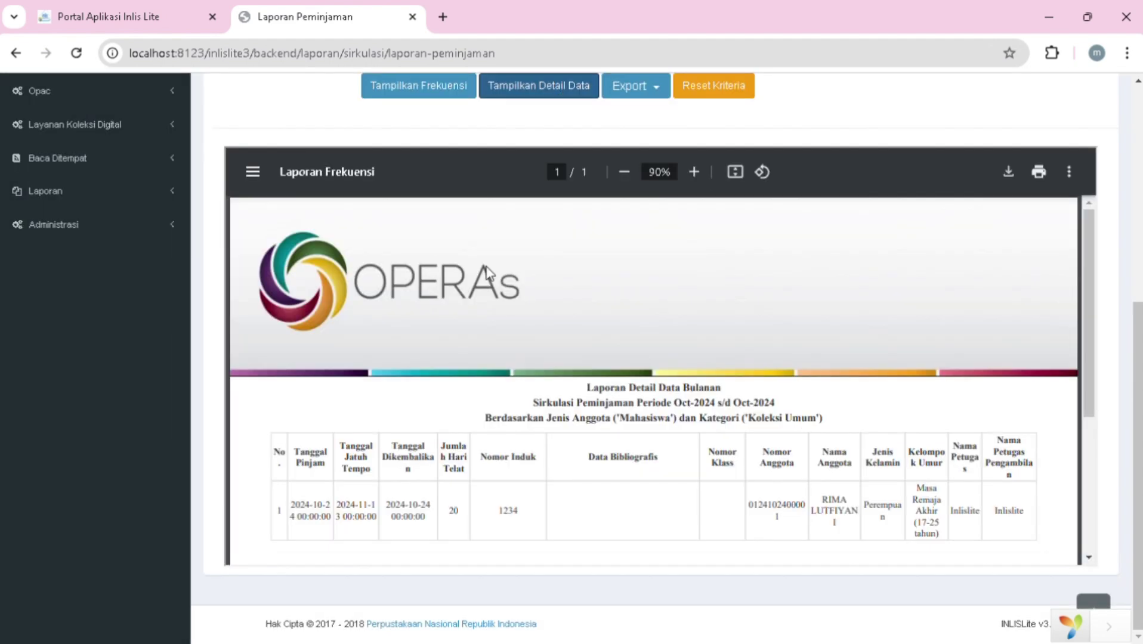
scroll(590, 392, down, 2)
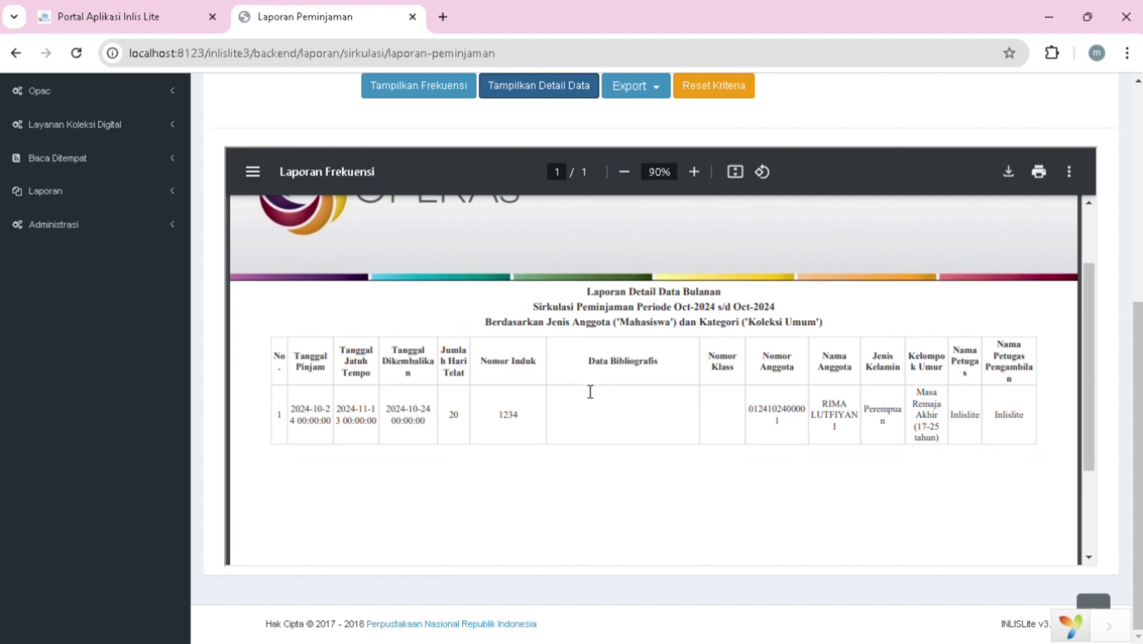
scroll(847, 425, up, 2)
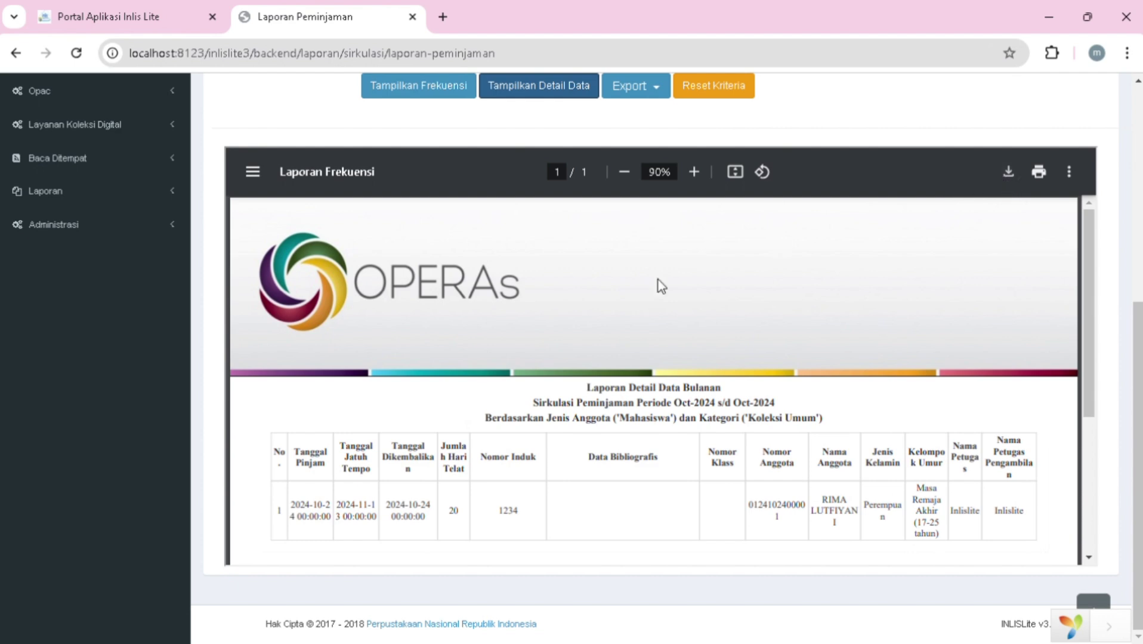
scroll(660, 286, up, 6)
scroll(659, 286, up, 1)
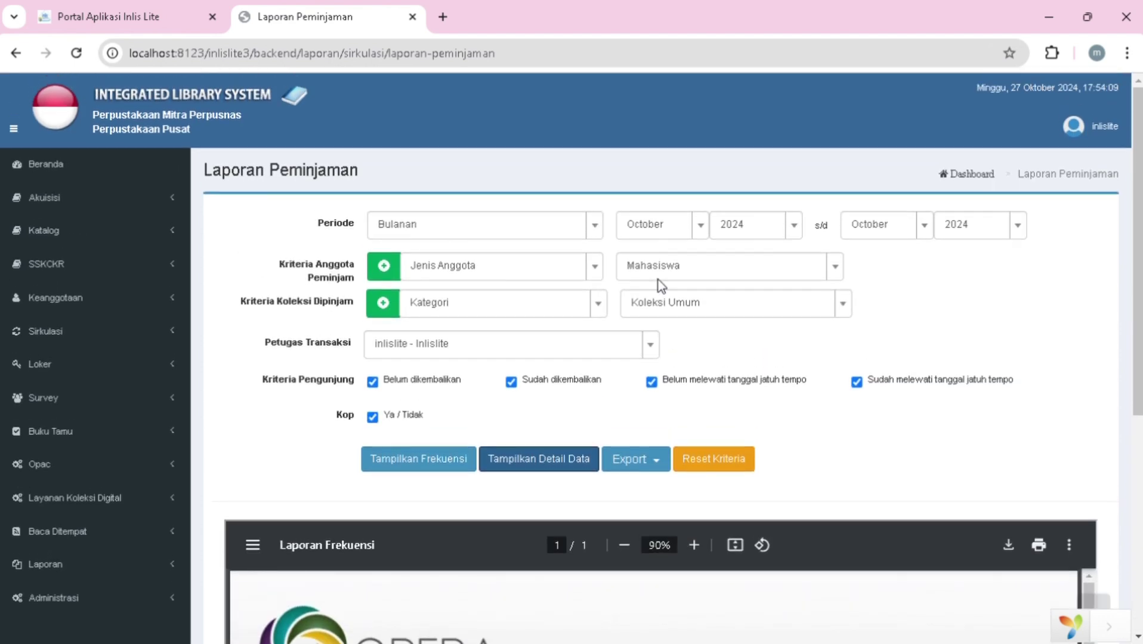
- Return to the Inlis Lite portal and open Statistik Perkembangan Perpustakaan to look over its charts
click(129, 18)
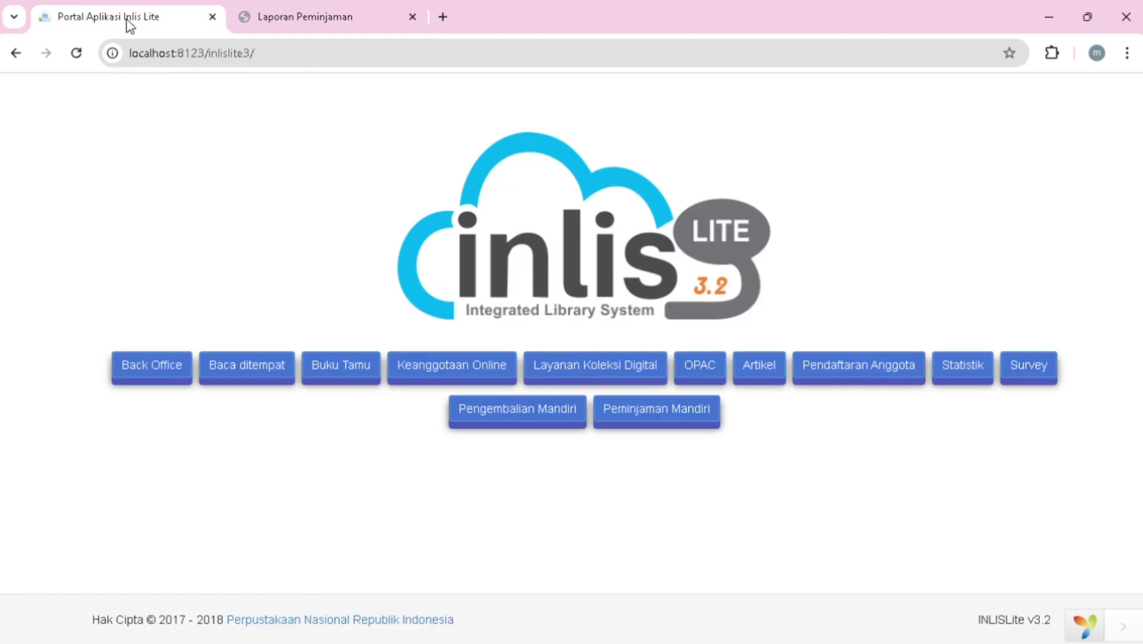
click(968, 373)
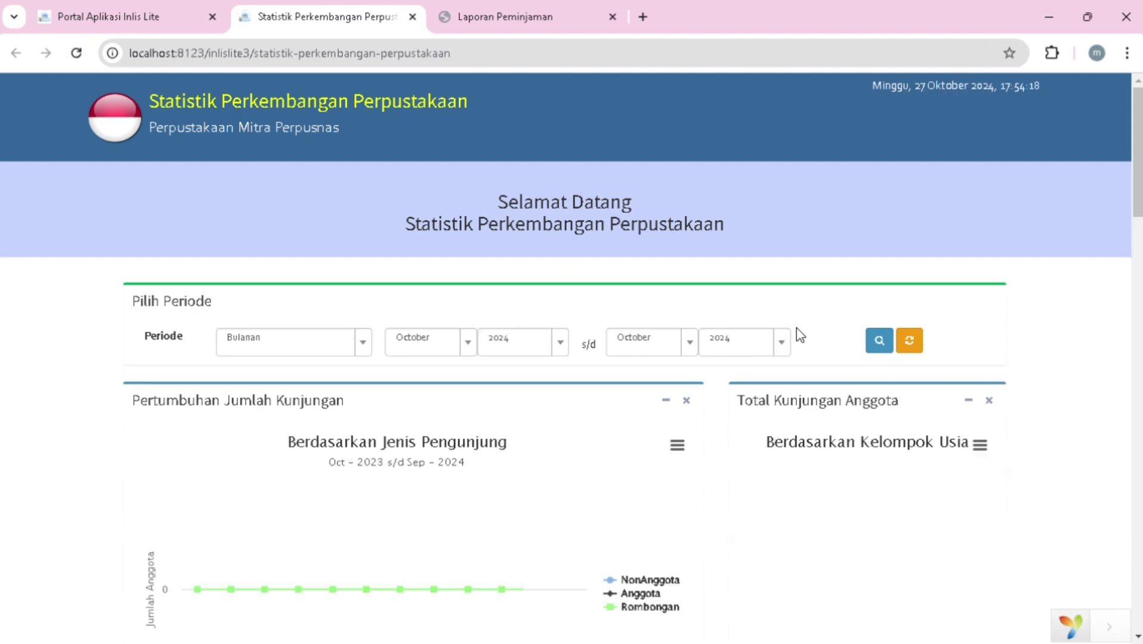
scroll(790, 380, down, 3)
scroll(787, 375, down, 9)
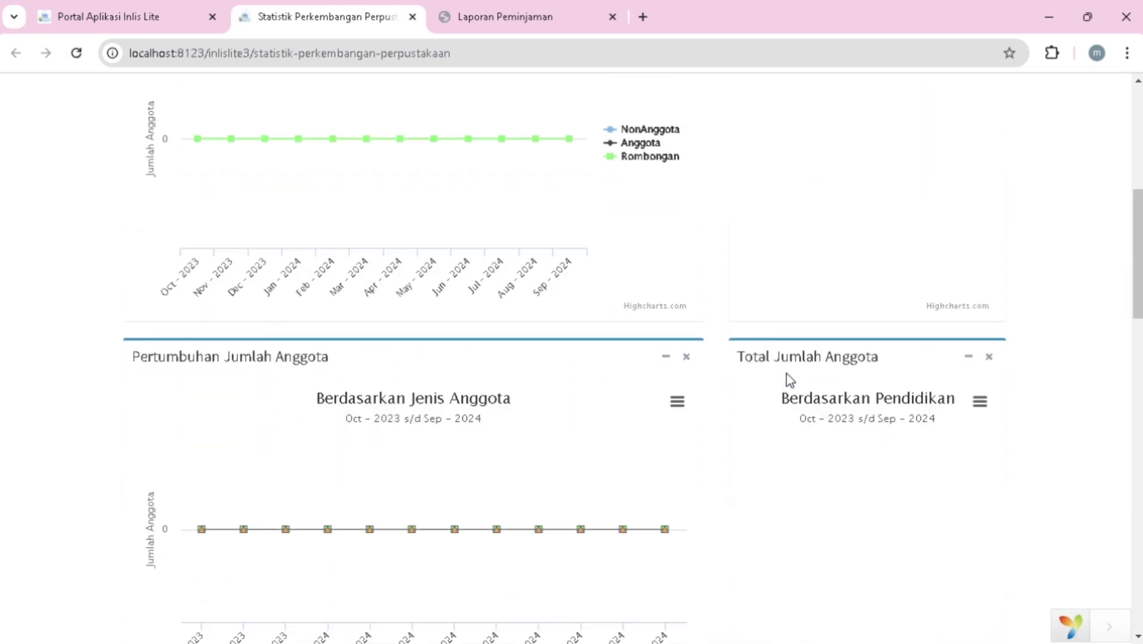
scroll(790, 380, down, 11)
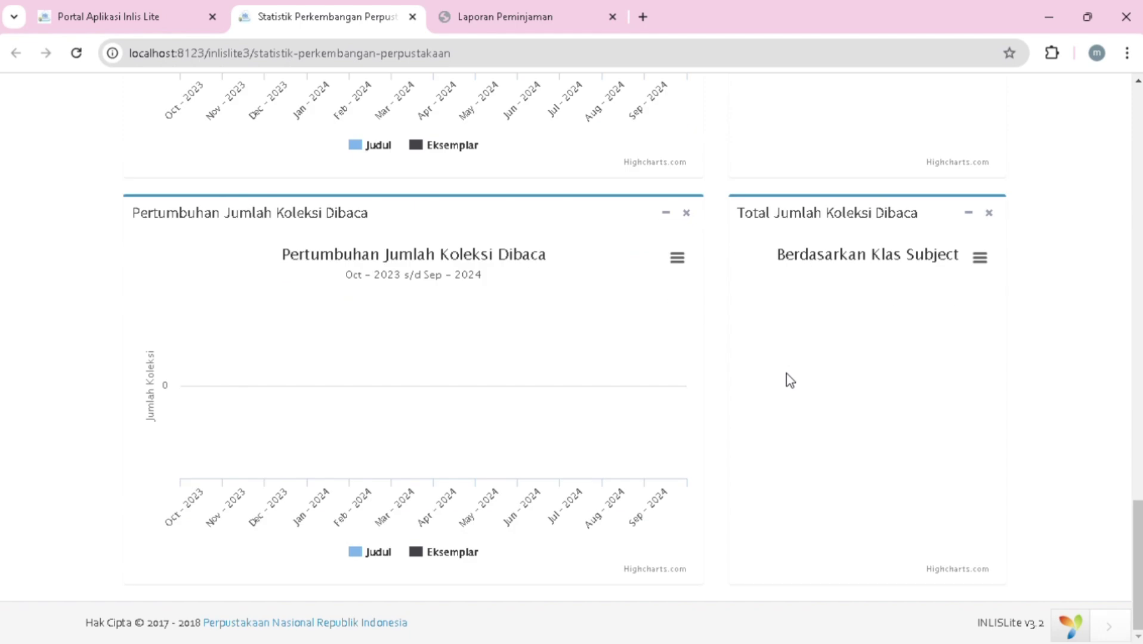
scroll(787, 373, up, 20)
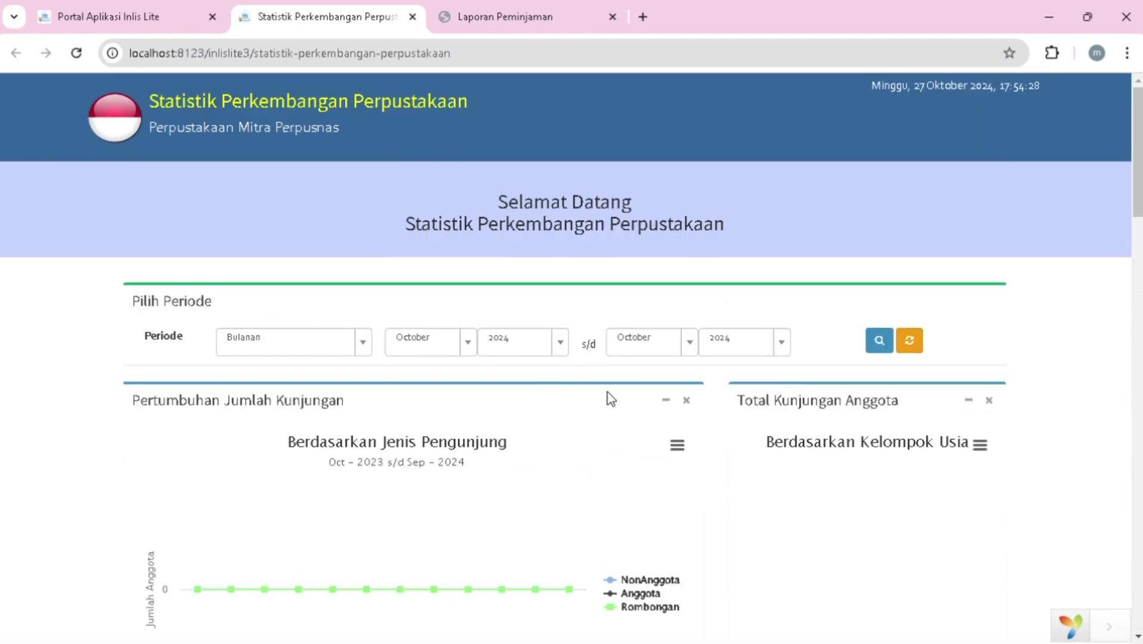
- Apply the Bulanan October 2024 to October 2024 period and review the refreshed Oct-2024 charts
click(881, 344)
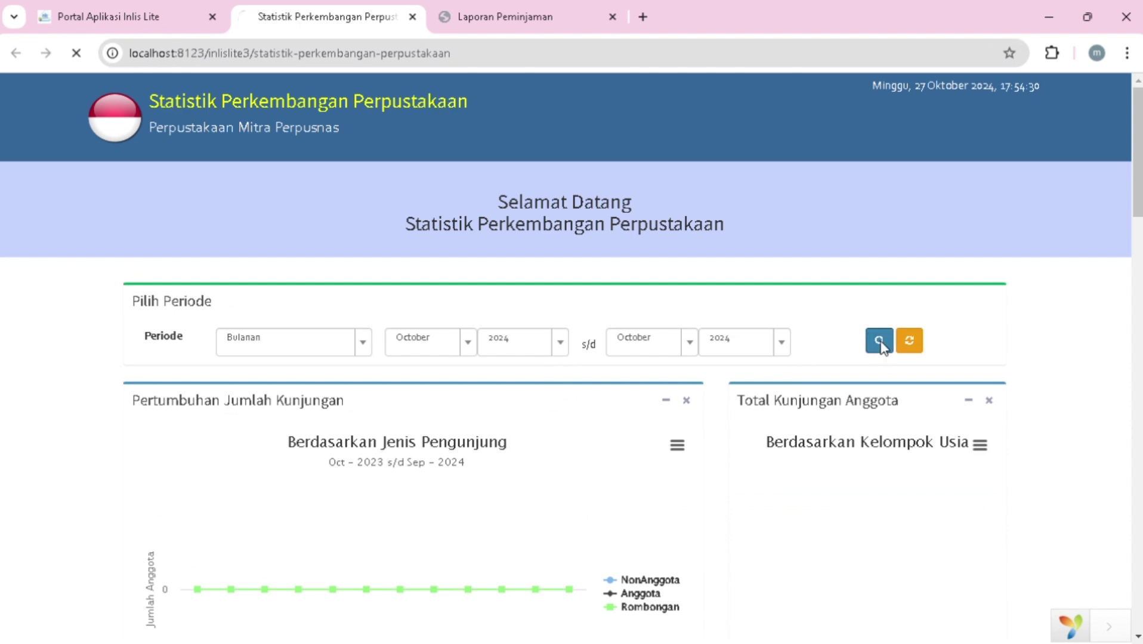
scroll(886, 348, down, 3)
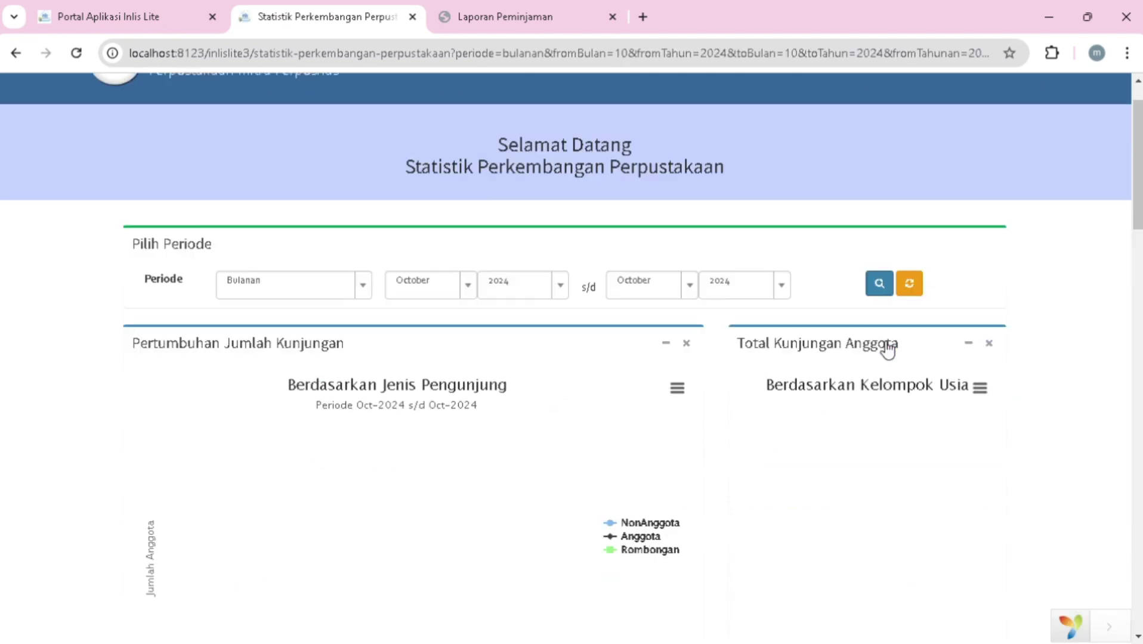
scroll(884, 348, down, 7)
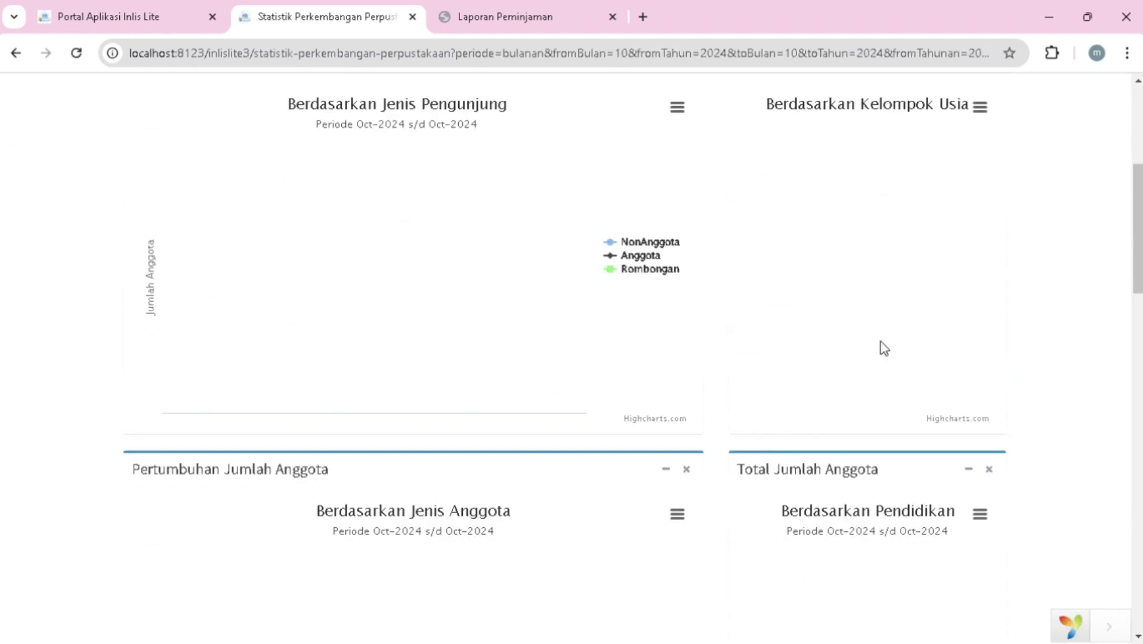
scroll(884, 348, down, 3)
scroll(884, 348, up, 13)
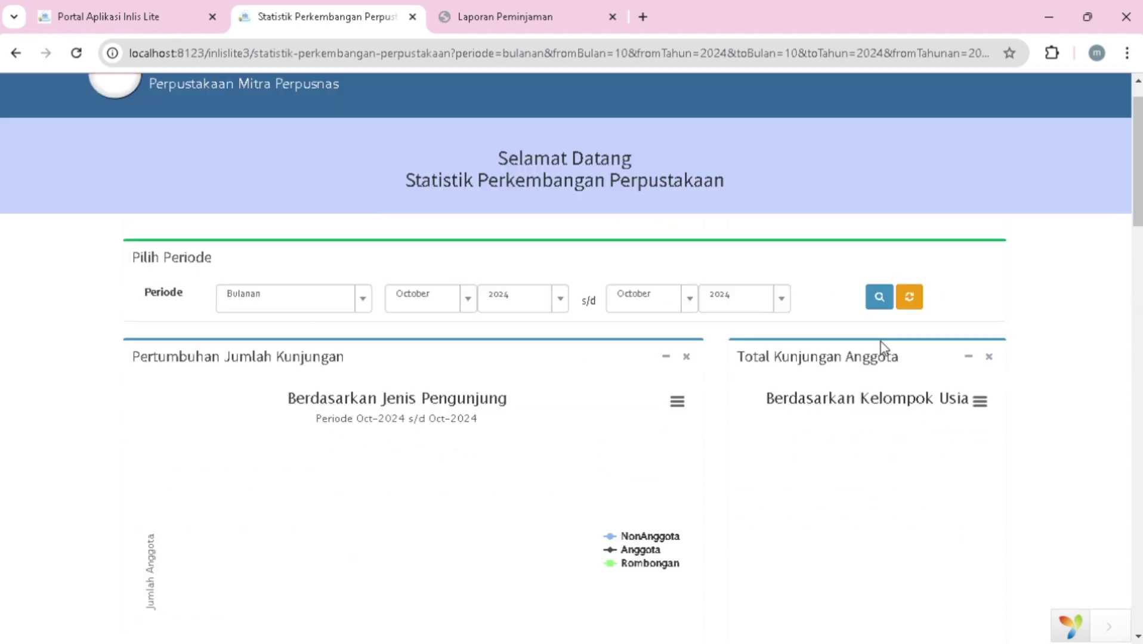